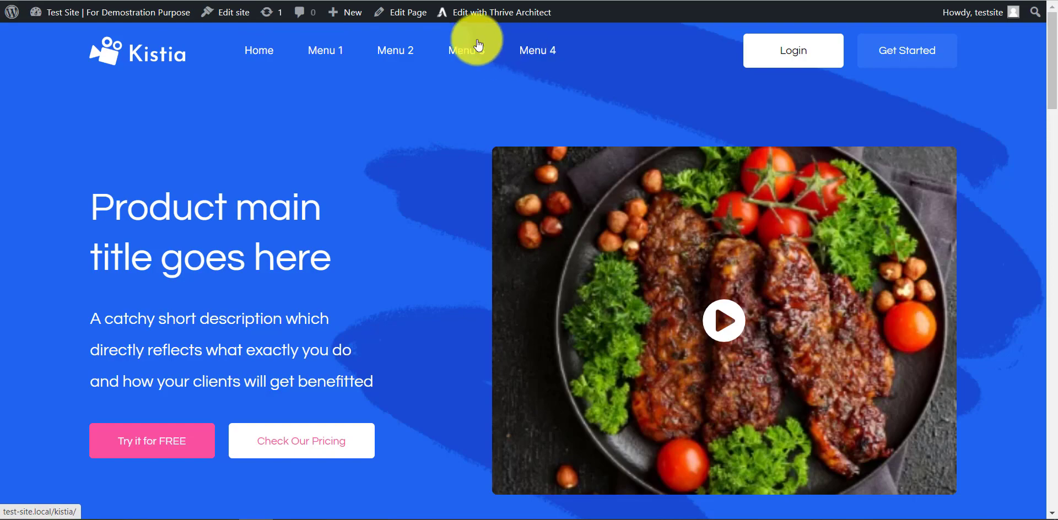
Step: Examine the Kistia landing page's sections, from the hero area down to the blog section
scroll(389, 78, "down", 8)
scroll(507, 359, "down", 6)
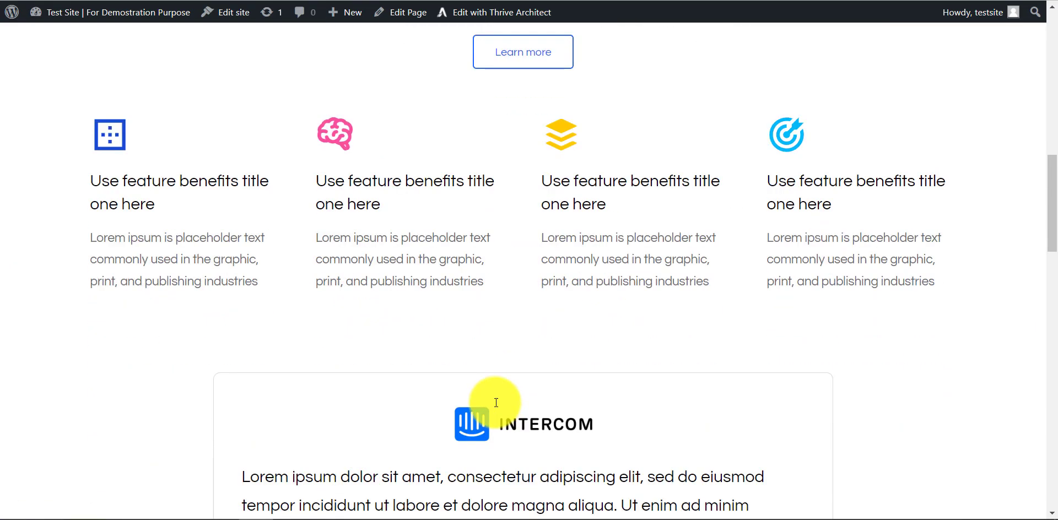
scroll(474, 338, "up", 5)
scroll(477, 302, "up", 2)
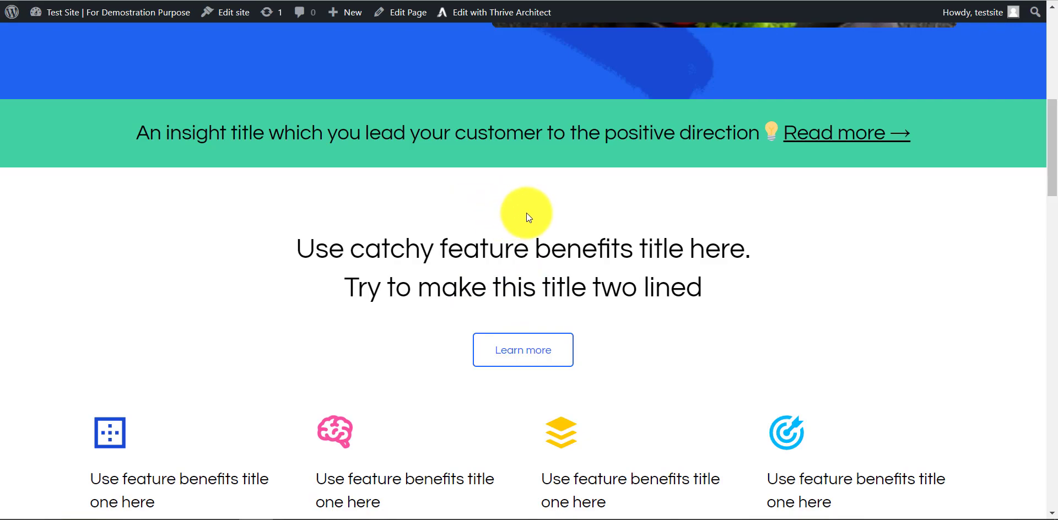
scroll(508, 200, "down", 18)
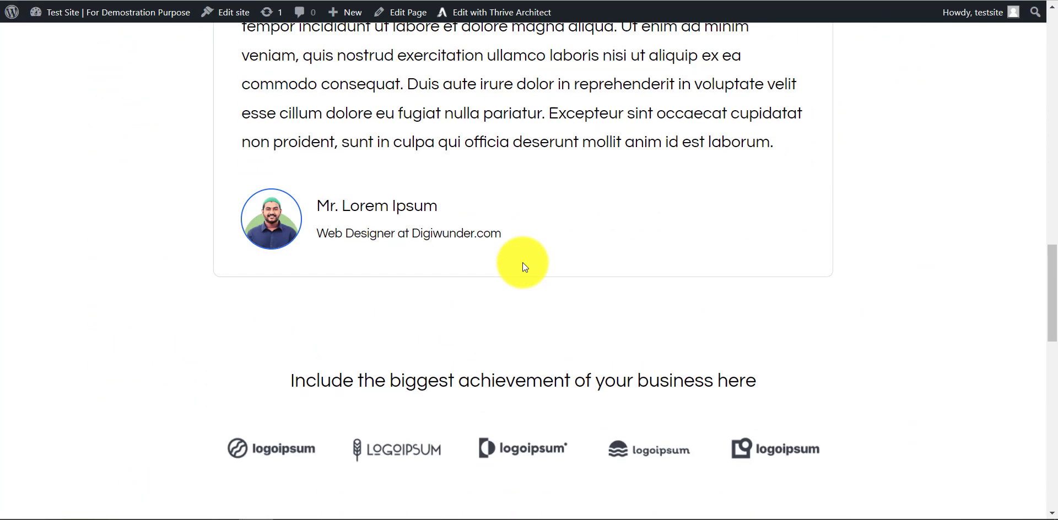
scroll(524, 289, "down", 8)
scroll(524, 272, "up", 15)
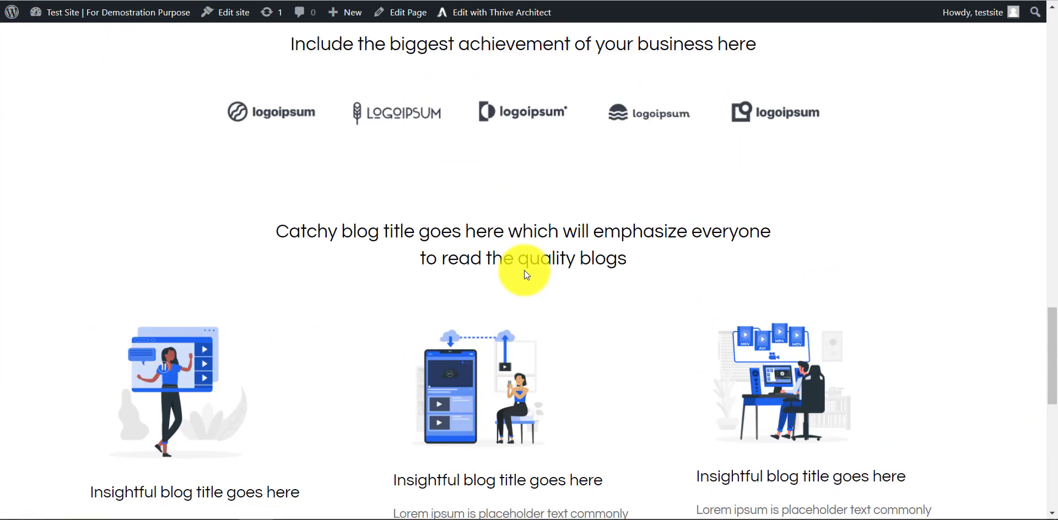
scroll(495, 203, "up", 15)
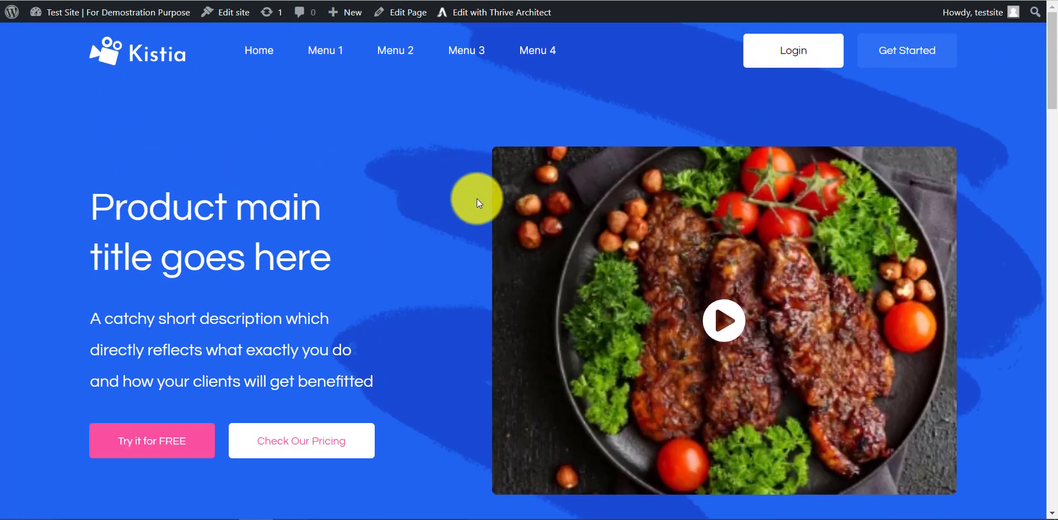
Step: Open the page in Thrive Architect and bring up the Home menu item's static link target URL
left_click(496, 12)
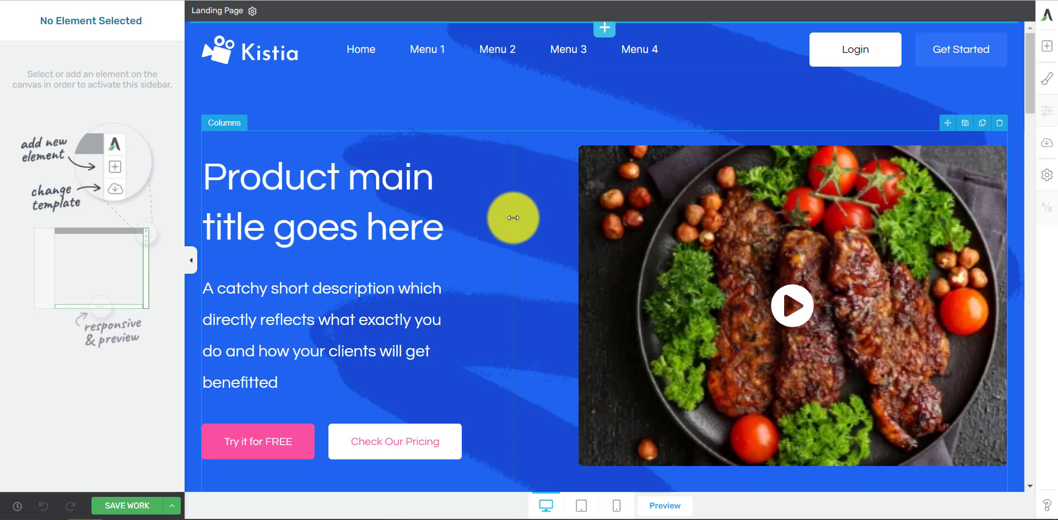
left_click(361, 50)
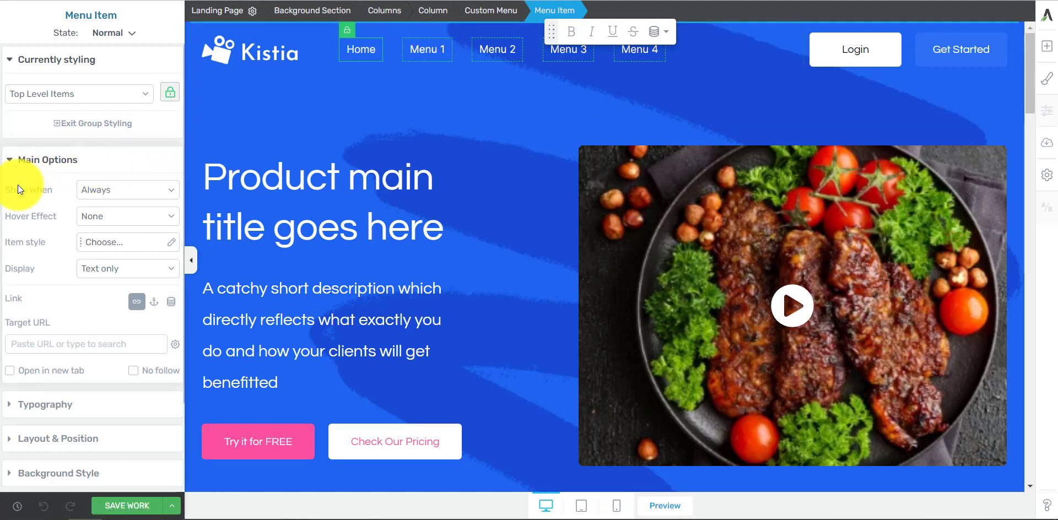
scroll(84, 191, "down", 3)
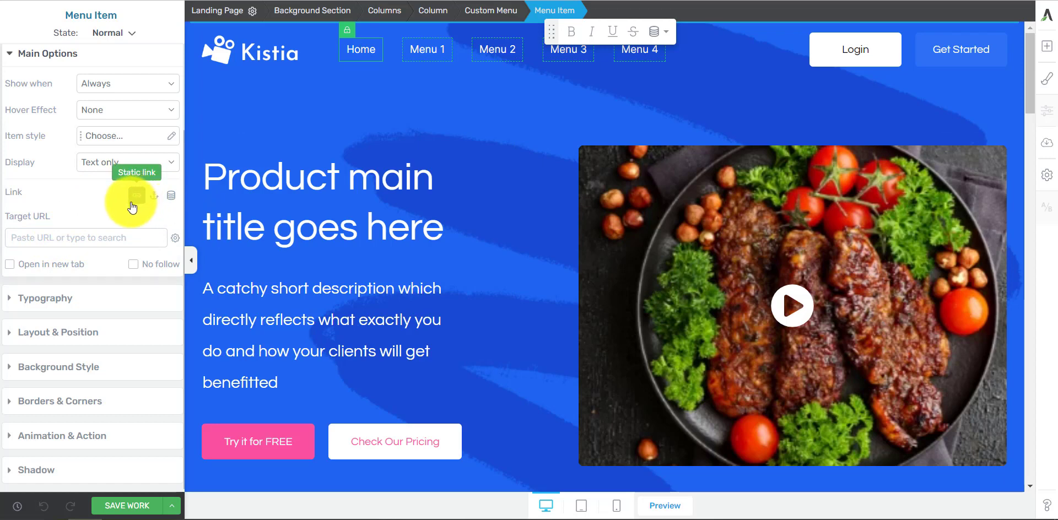
left_click(119, 238)
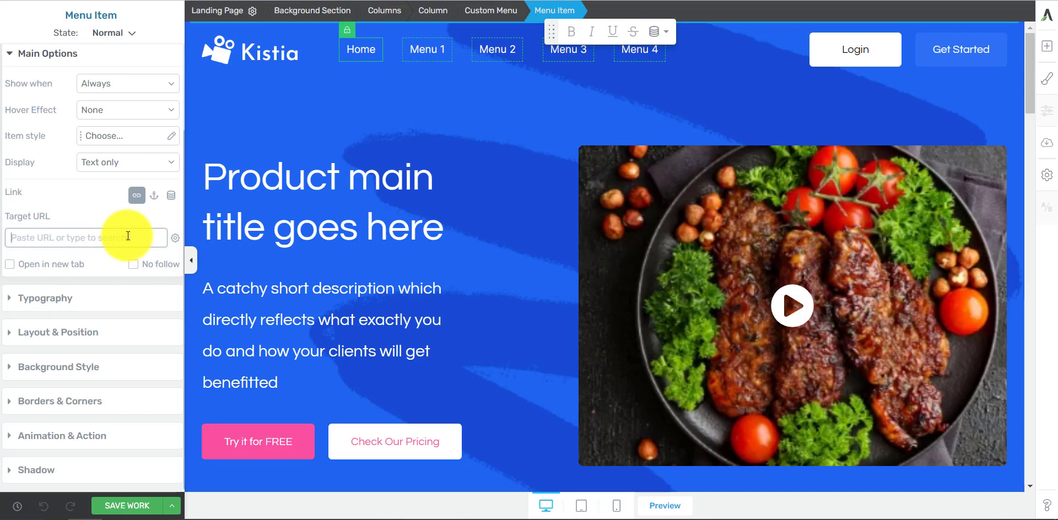
Step: Switch the Home item's link type to jumplink and examine the page's sections as possible jump targets
left_click(155, 195)
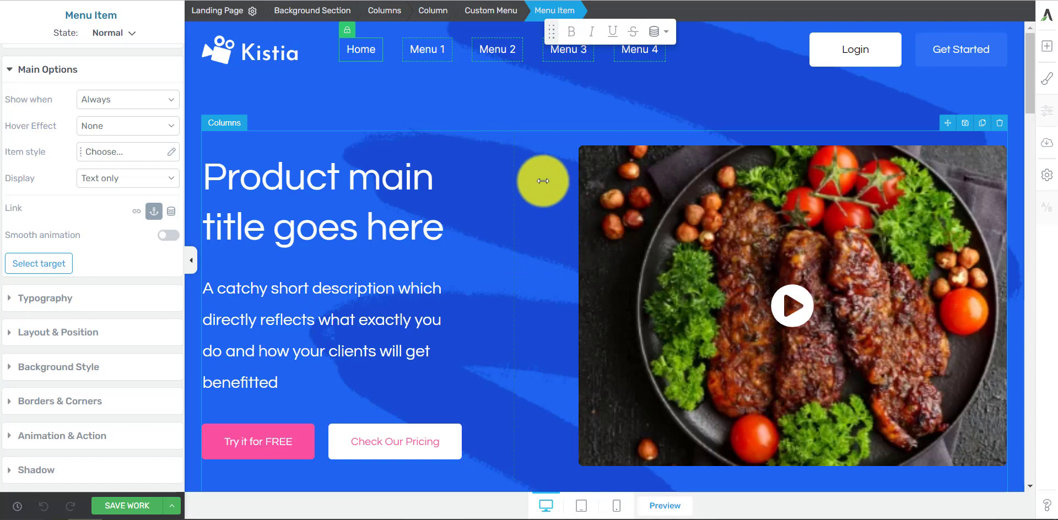
scroll(551, 169, "down", 3)
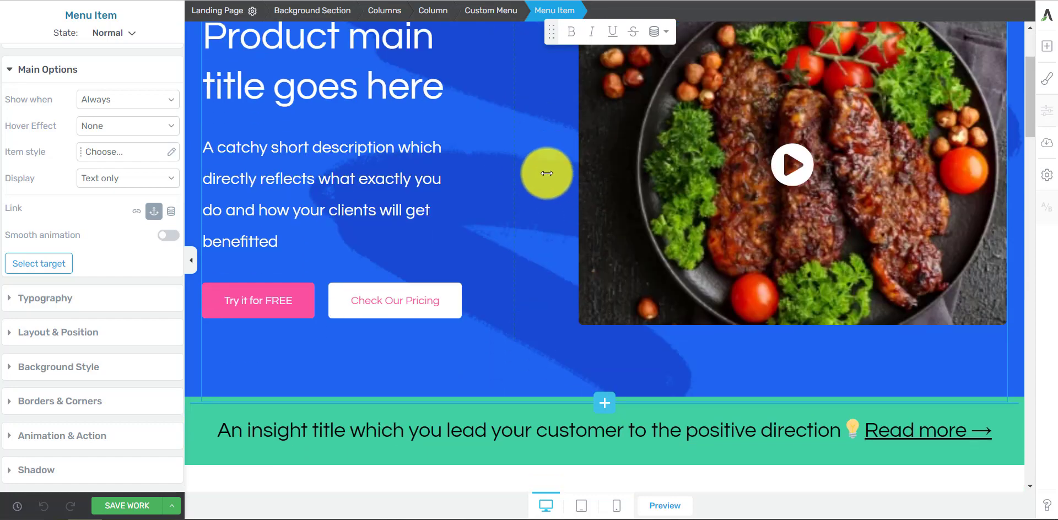
scroll(565, 210, "down", 7)
scroll(574, 150, "up", 10)
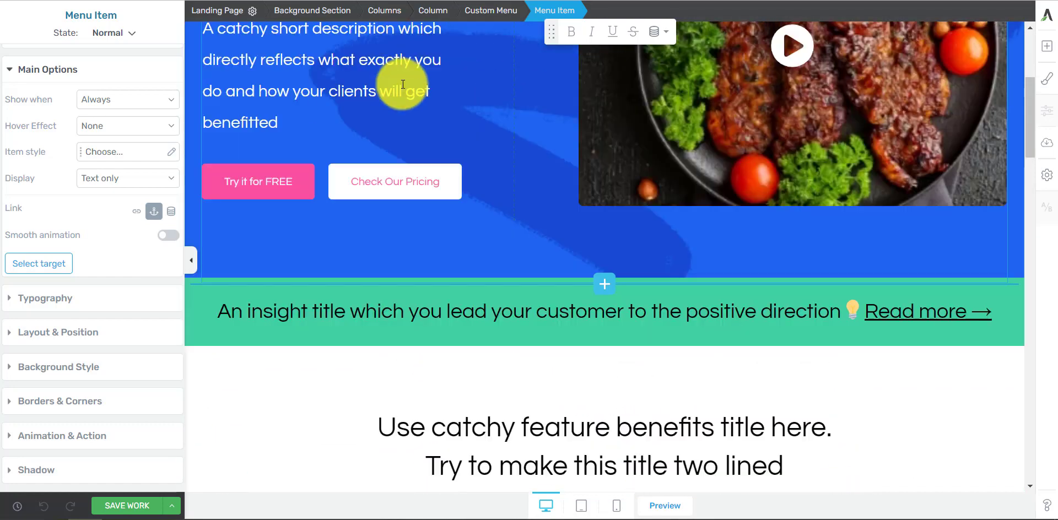
scroll(566, 139, "down", 15)
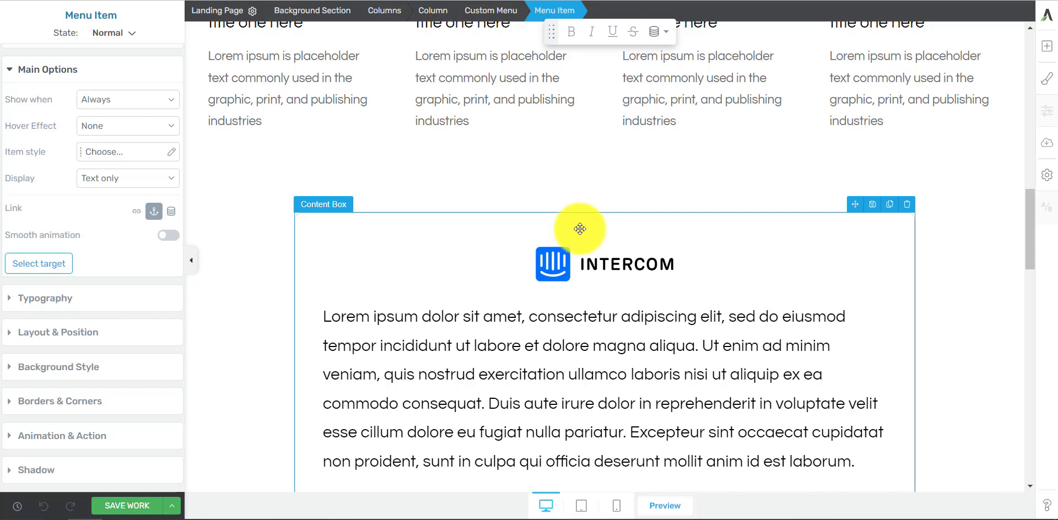
scroll(580, 229, "up", 8)
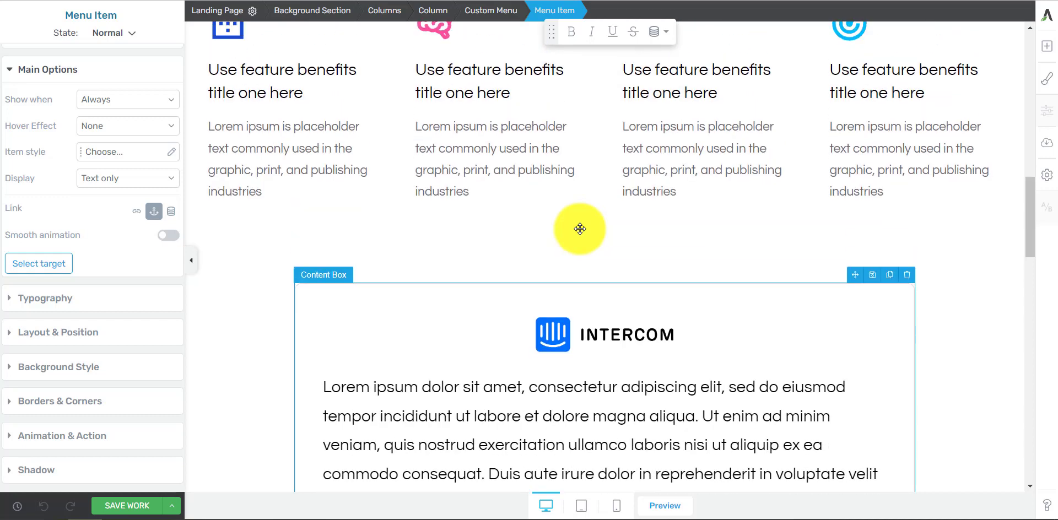
scroll(583, 272, "up", 4)
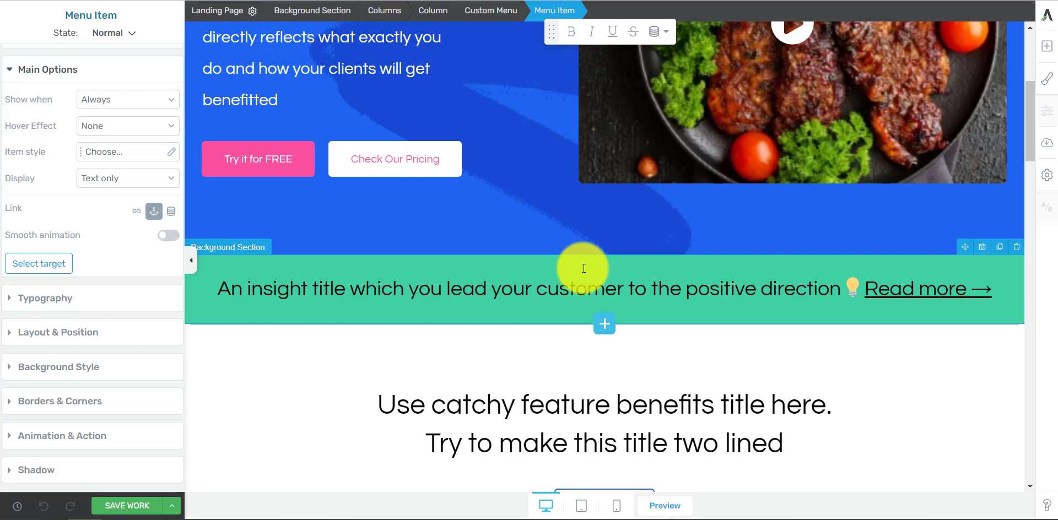
scroll(579, 274, "up", 5)
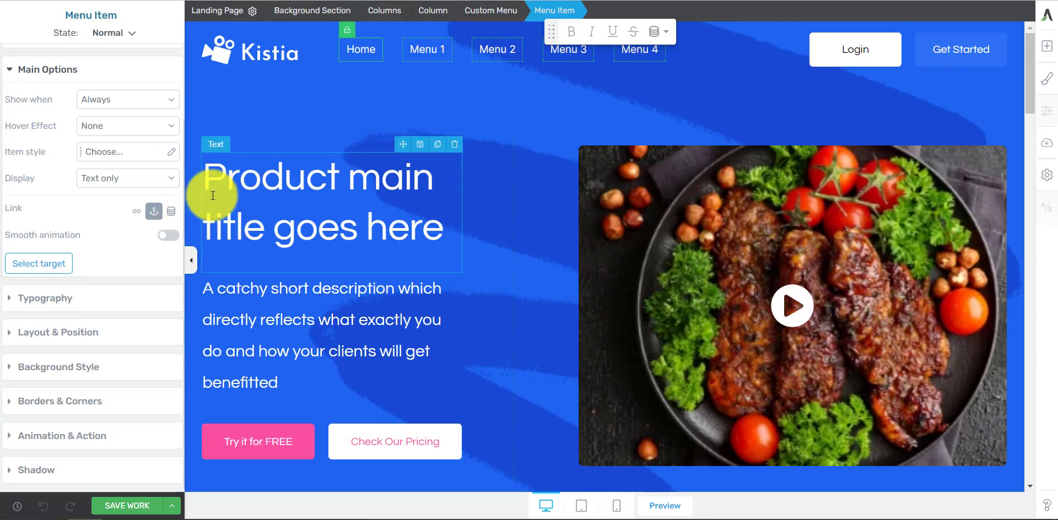
Step: Examine the Home item's dynamic link options under the Global Fields and Site sources
left_click(171, 211)
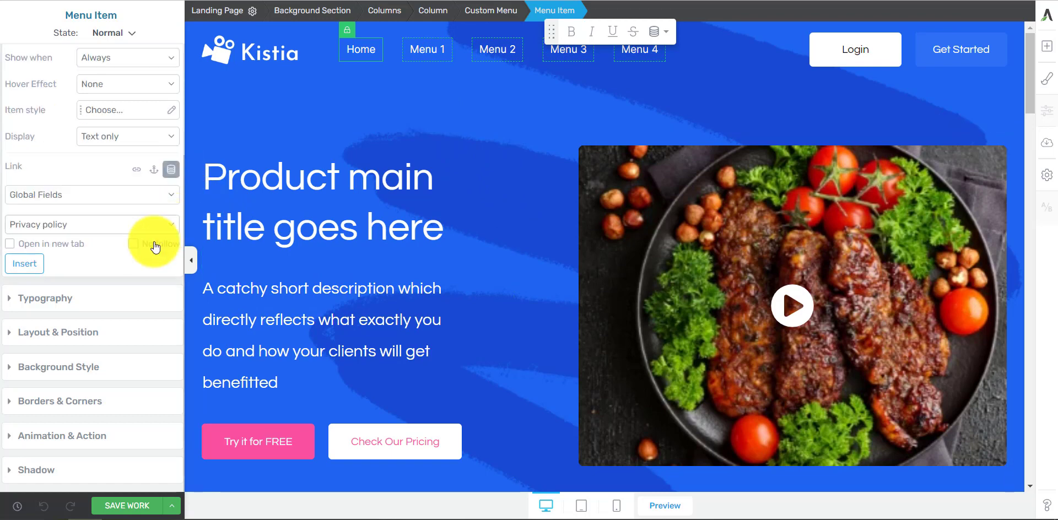
left_click(92, 199)
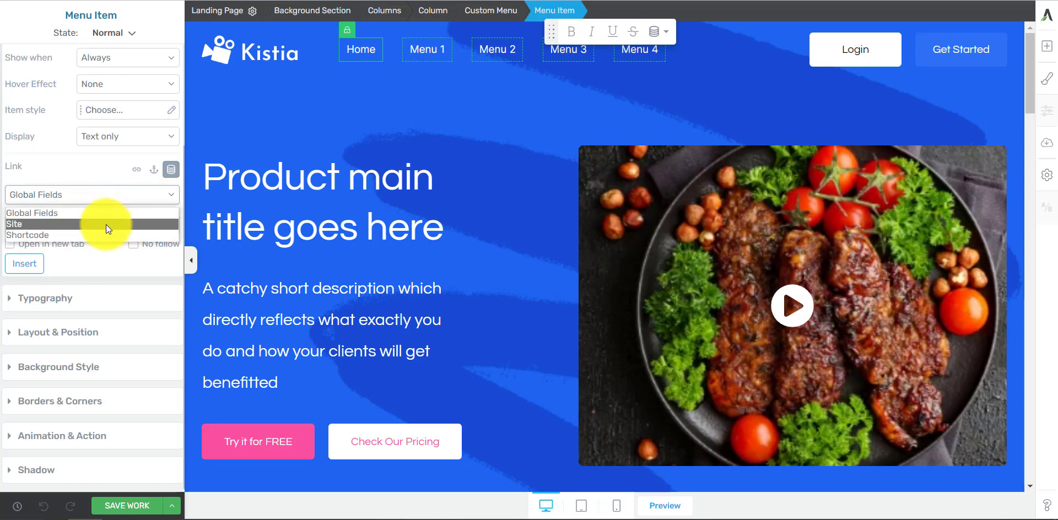
left_click(105, 224)
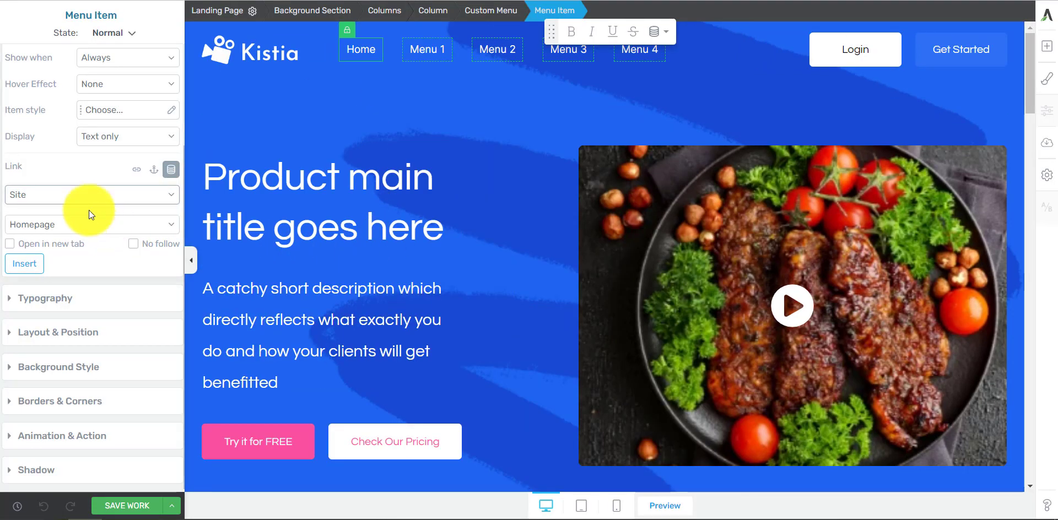
left_click(91, 193)
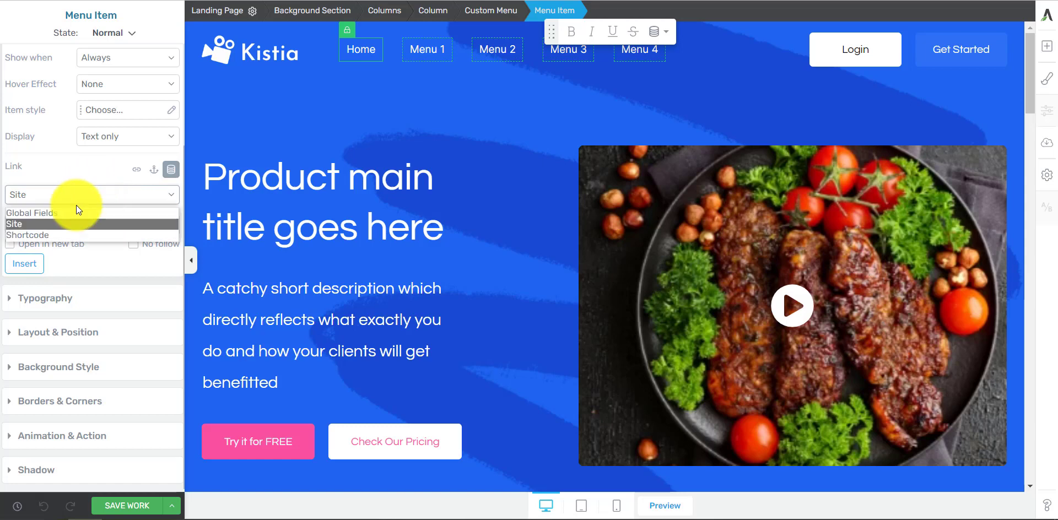
left_click(76, 214)
left_click(82, 223)
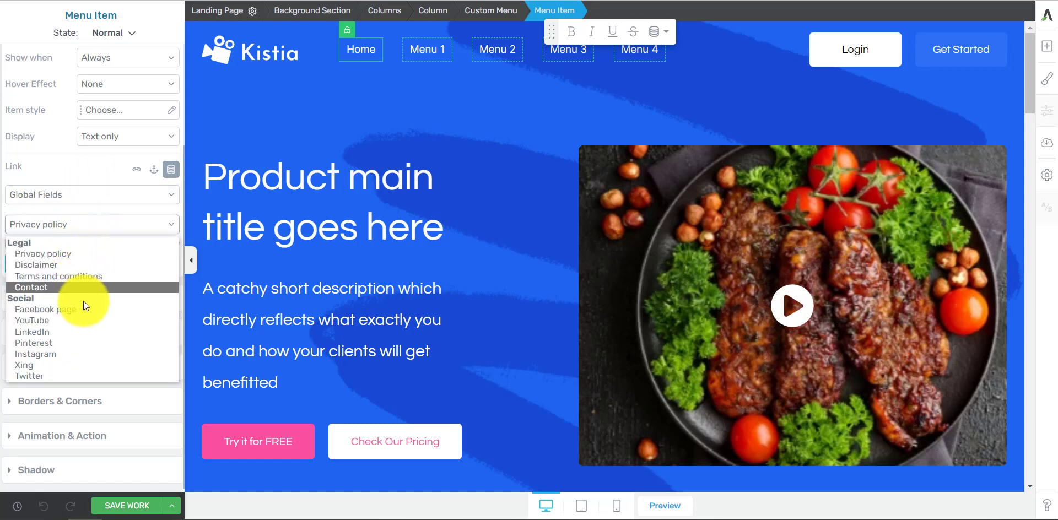
left_click(98, 224)
left_click(97, 195)
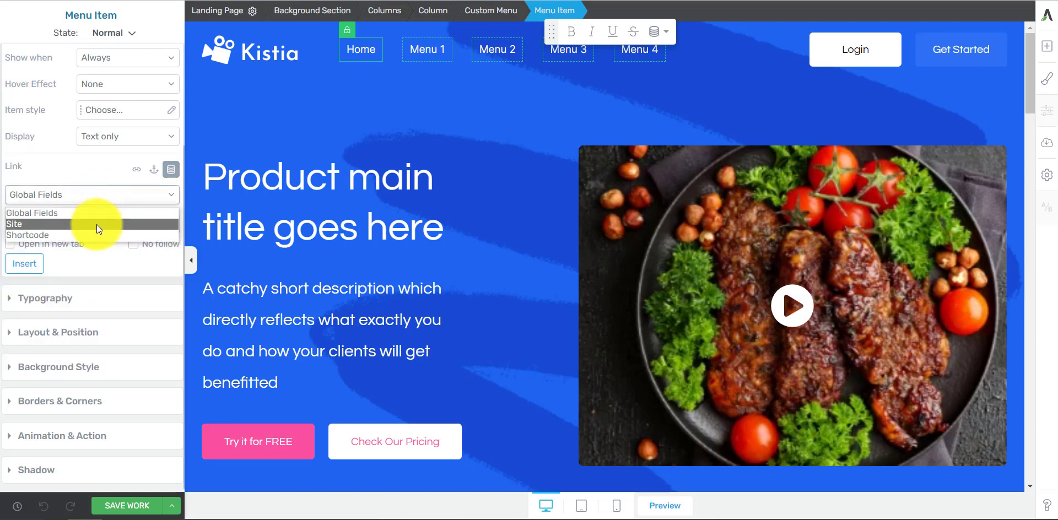
left_click(97, 224)
left_click(94, 224)
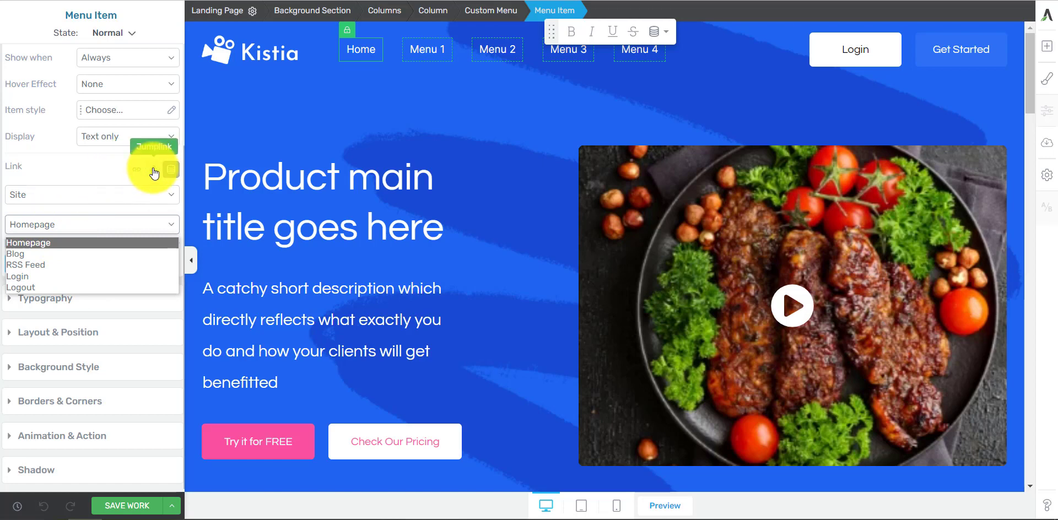
Step: Give the Home menu item a jumplink targeting the hero background section, and save the work
left_click(137, 169)
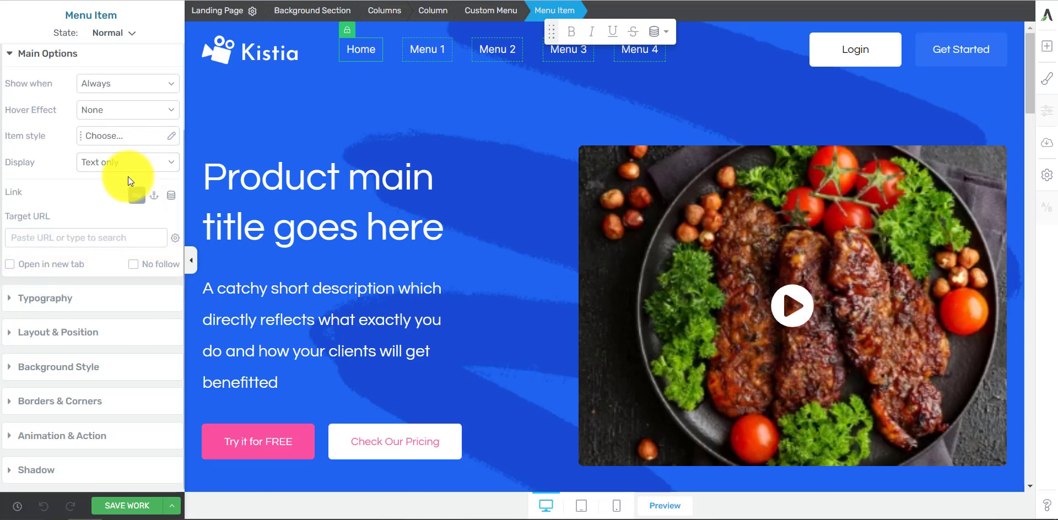
left_click(155, 196)
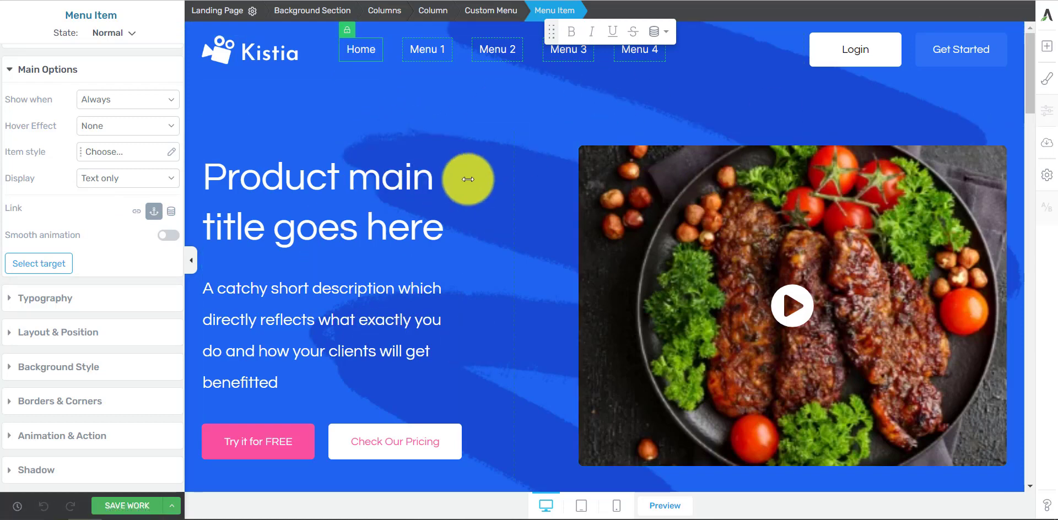
left_click(367, 51)
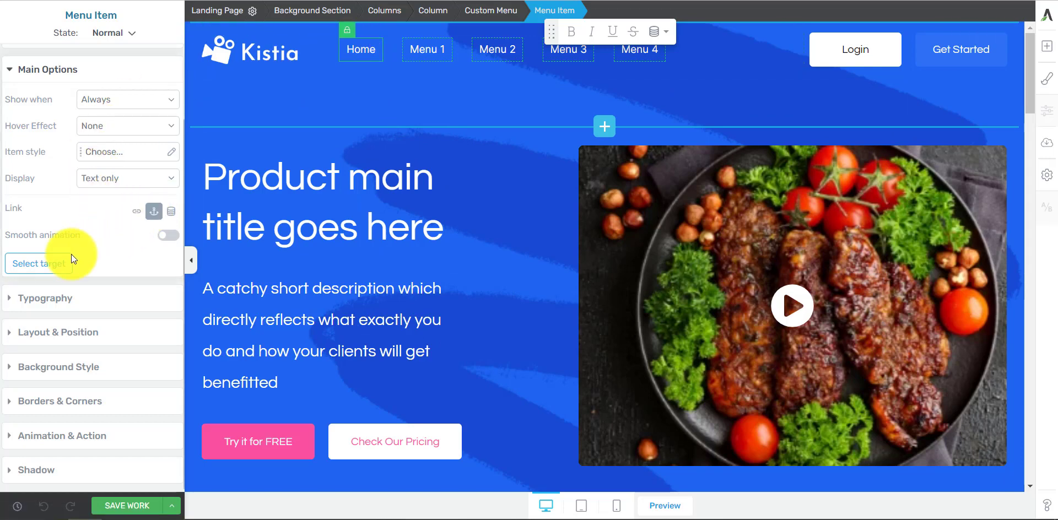
left_click(42, 266)
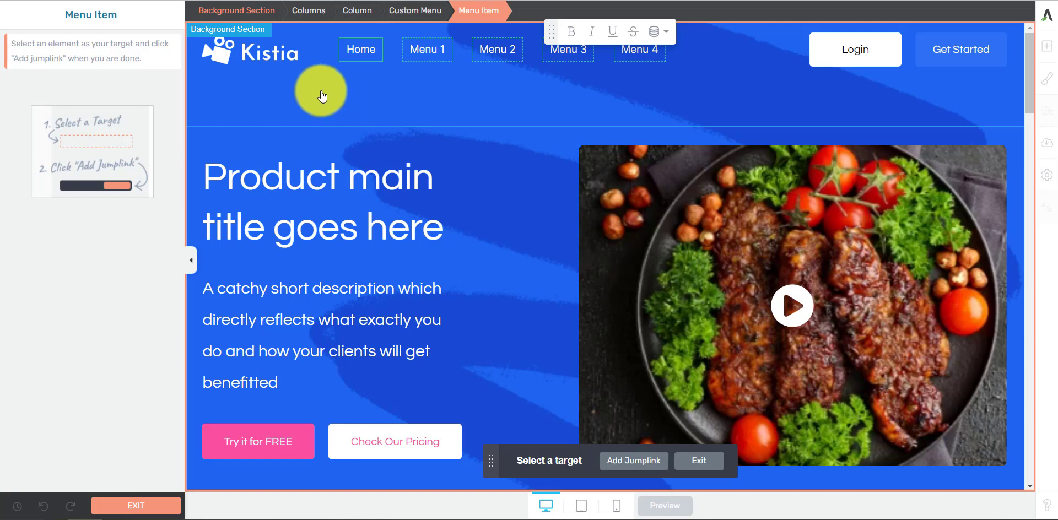
left_click(194, 134)
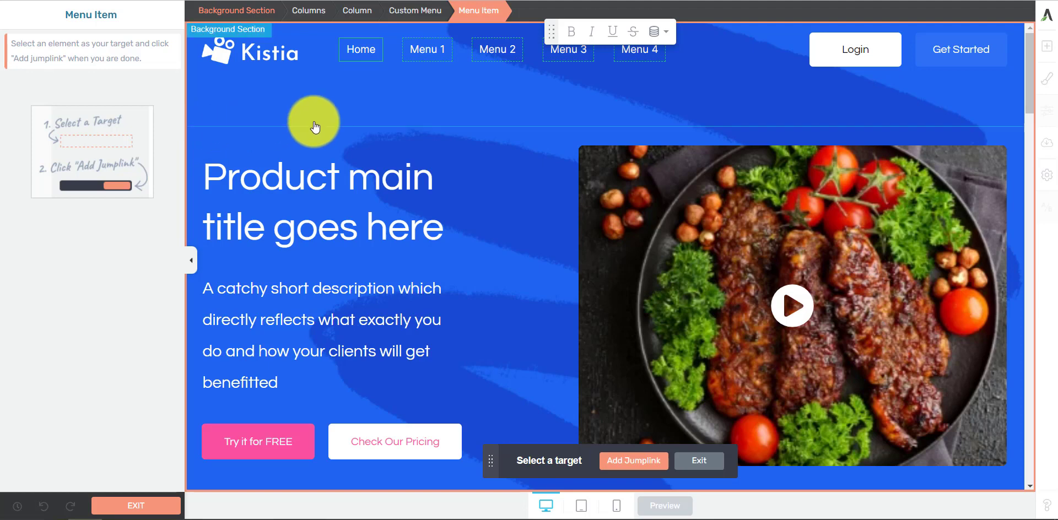
left_click(640, 462)
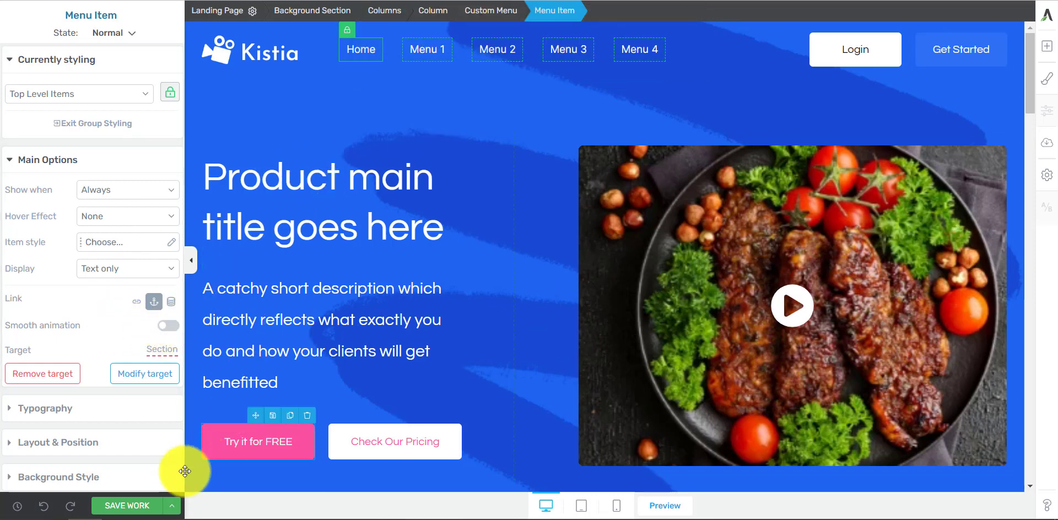
left_click(130, 507)
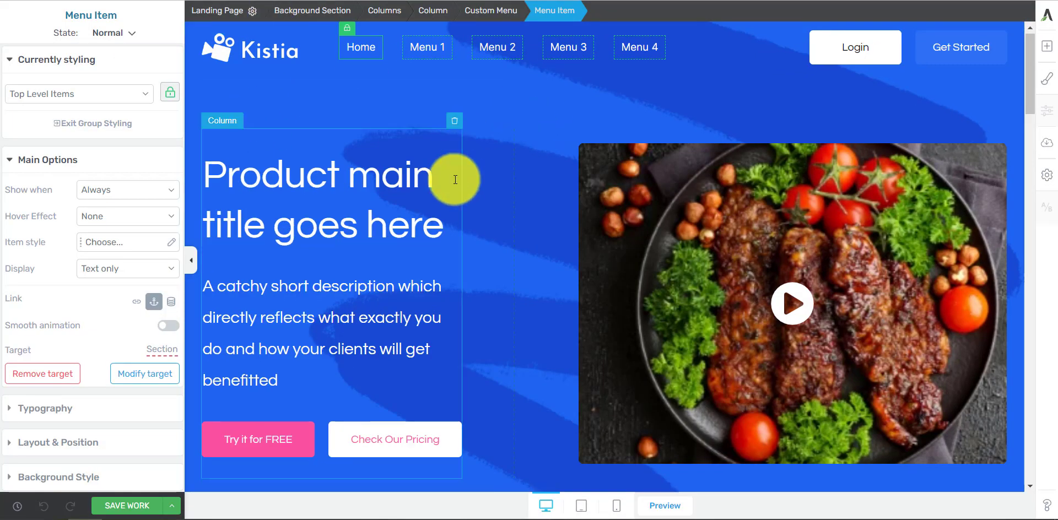
Step: Give the Menu 1 item a jumplink targeting the background section with the feature benefits title, and save the work
scroll(457, 178, "down", 3)
scroll(484, 324, "up", 3)
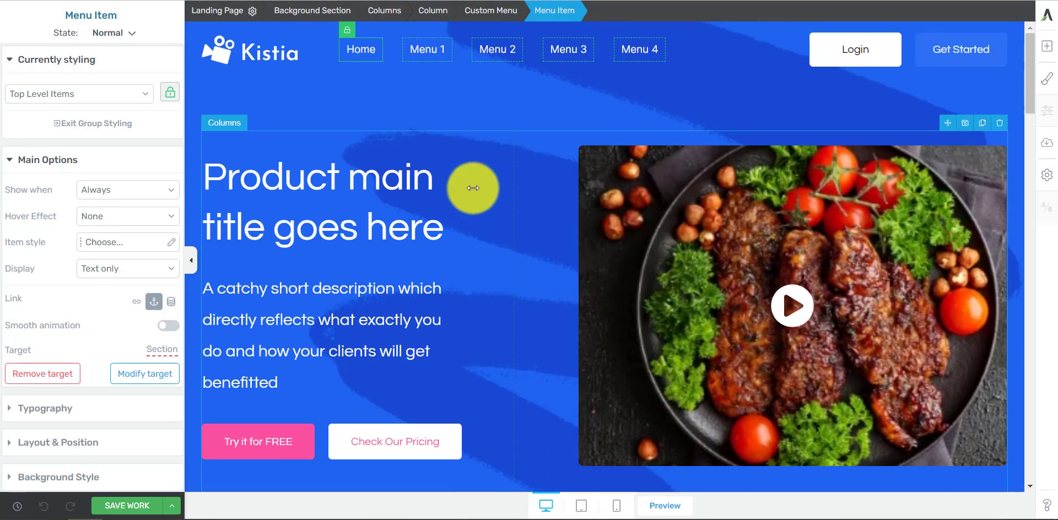
left_click(424, 46)
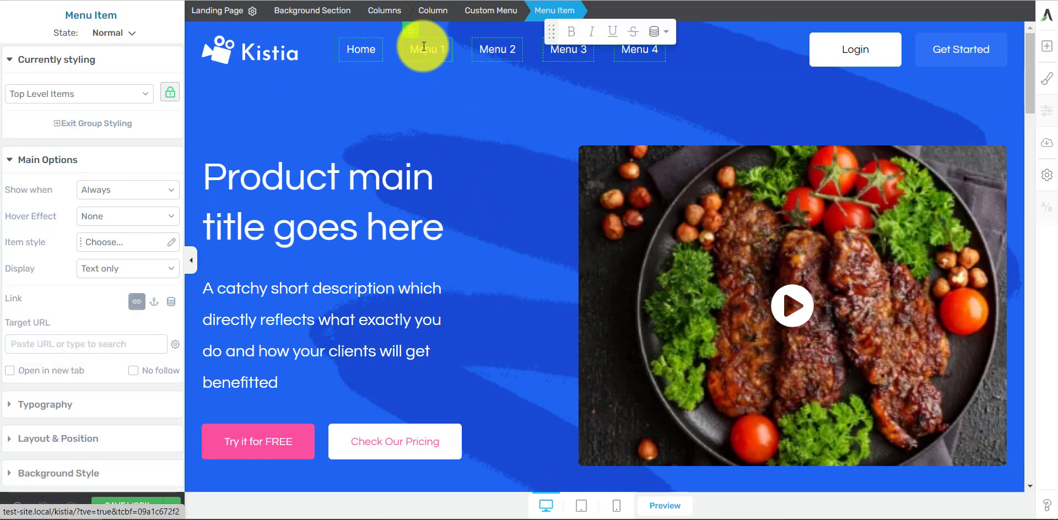
left_click(154, 303)
scroll(444, 232, "down", 1)
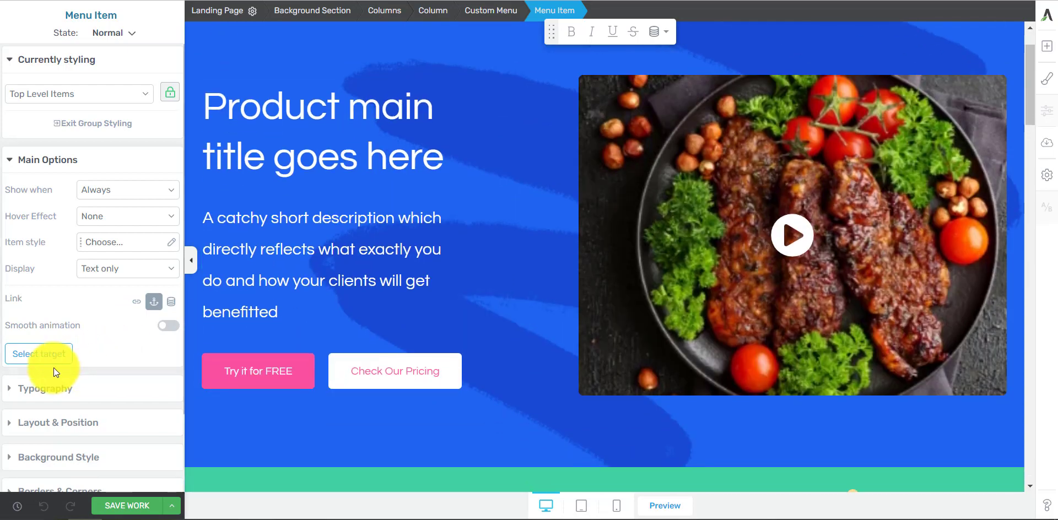
left_click(43, 354)
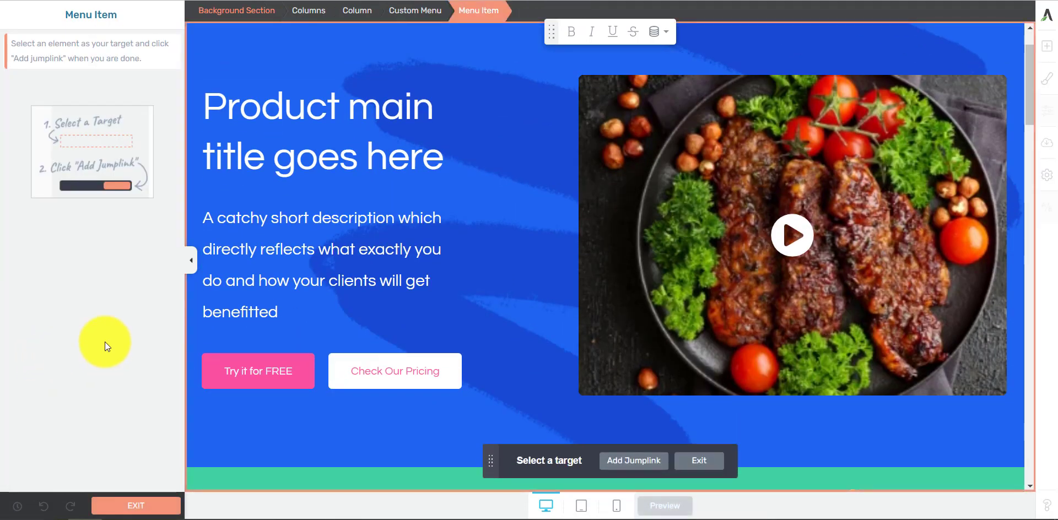
scroll(621, 208, "down", 6)
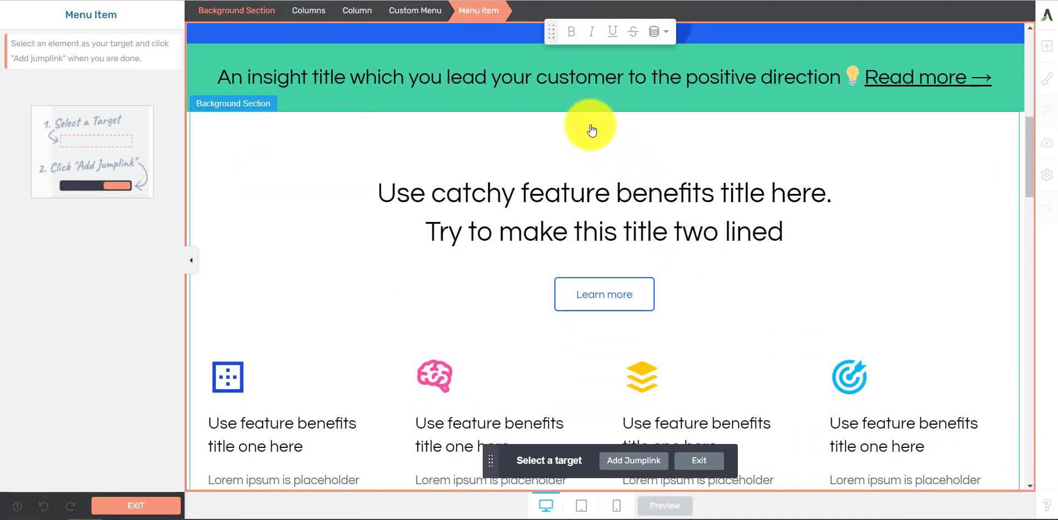
left_click(590, 133)
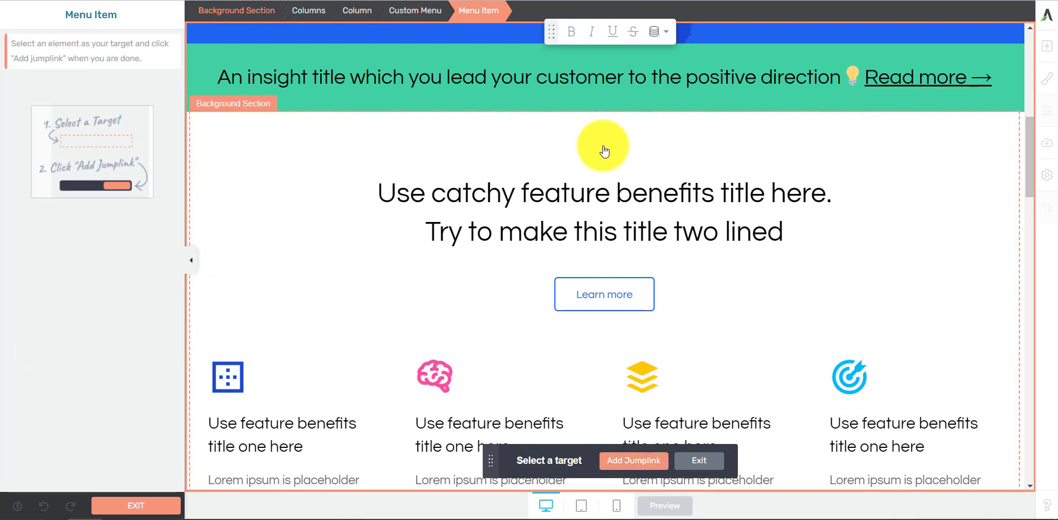
left_click(630, 466)
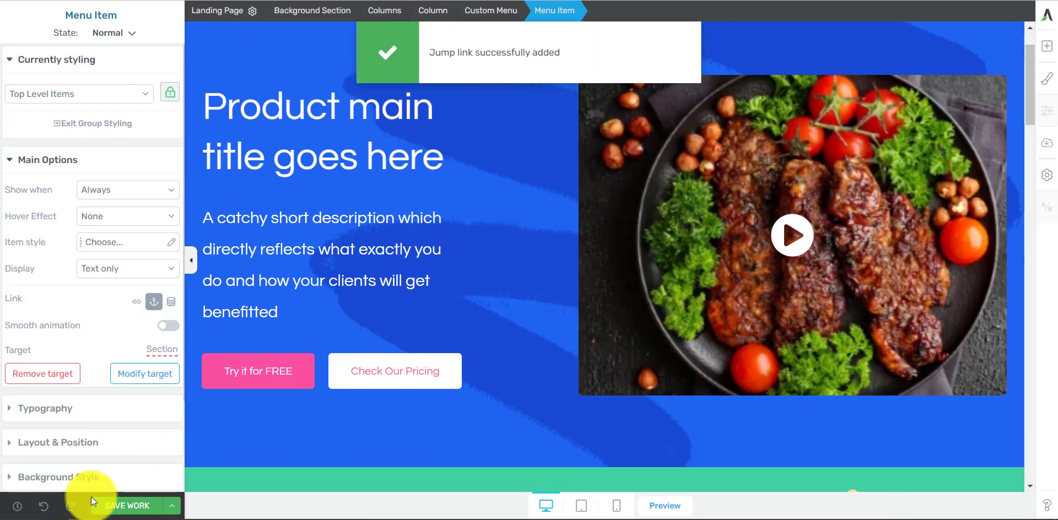
left_click(132, 505)
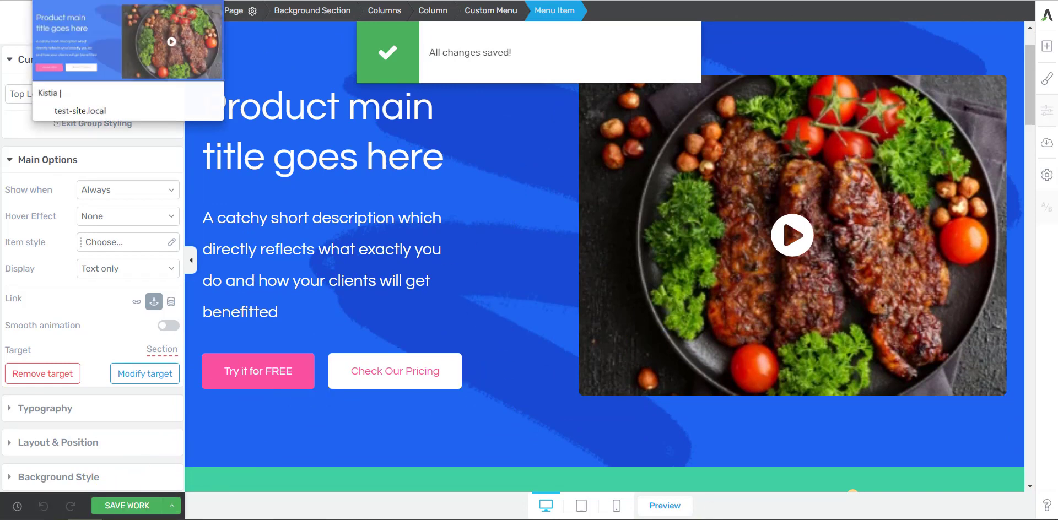
Step: Switch to the live page and test the Menu 1 jumplink
left_click(82, 1)
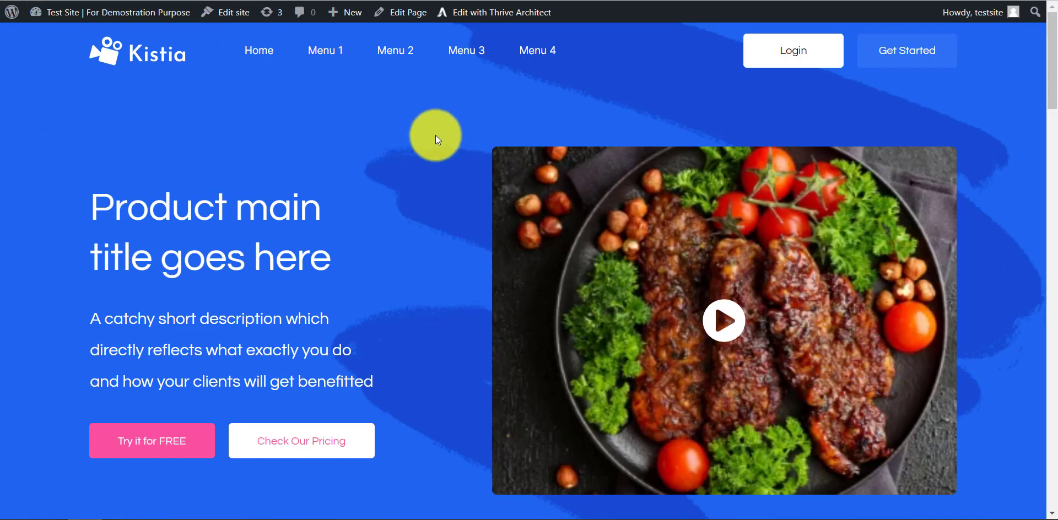
left_click(320, 53)
scroll(496, 105, "up", 5)
scroll(502, 110, "up", 5)
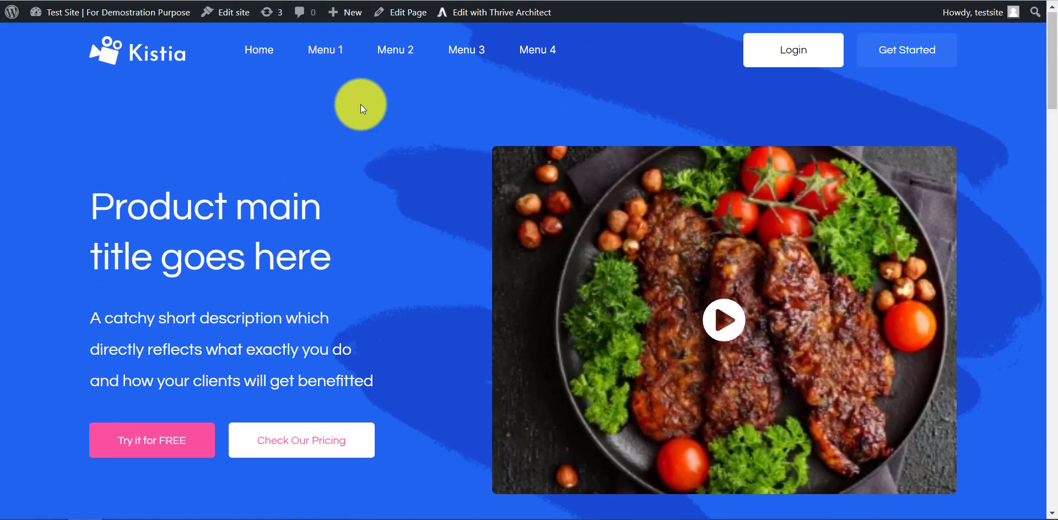
left_click(315, 53)
scroll(558, 104, "up", 8)
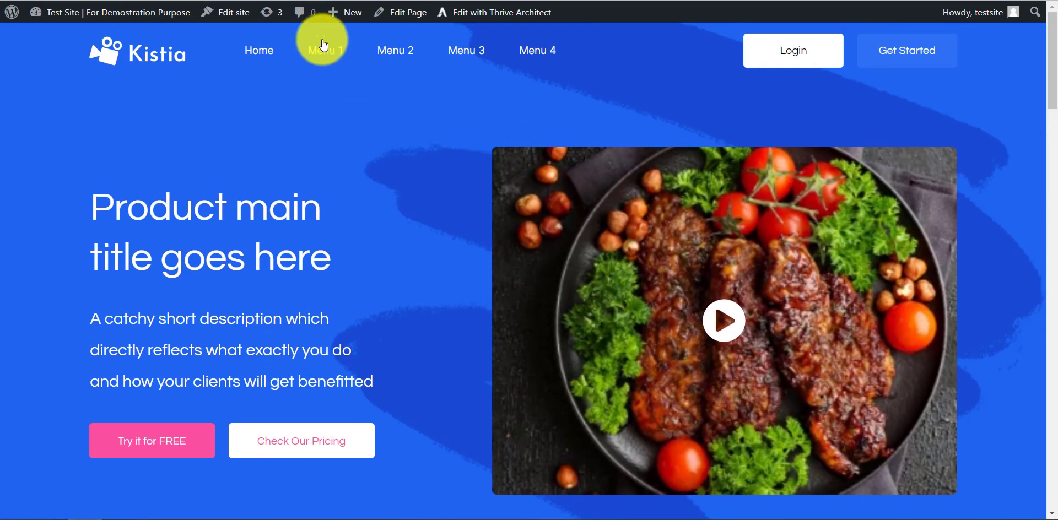
Step: Return to the editor, enable smooth animation for the Menu 1 jumplink, and save the work to check it on the live page
left_click(278, 0)
scroll(466, 182, "up", 2)
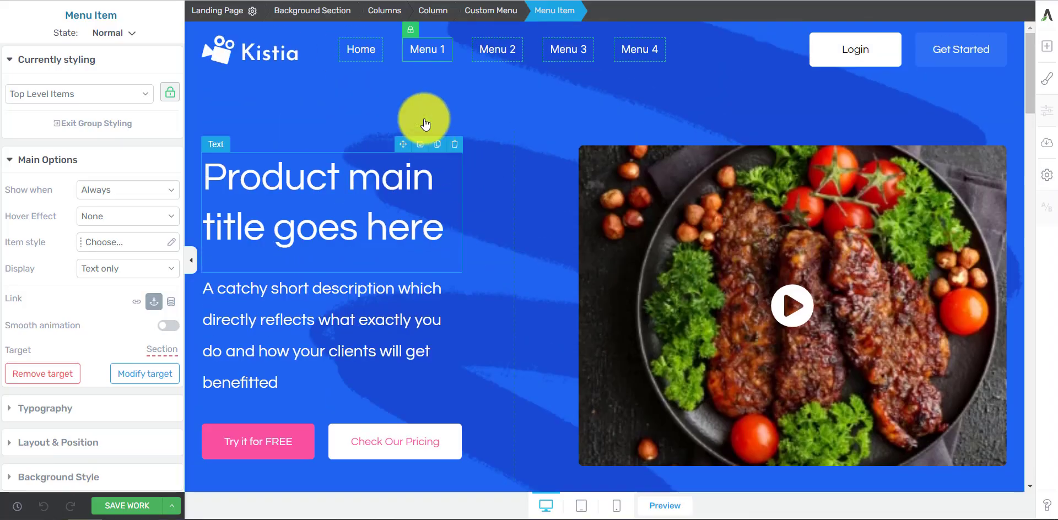
left_click(426, 49)
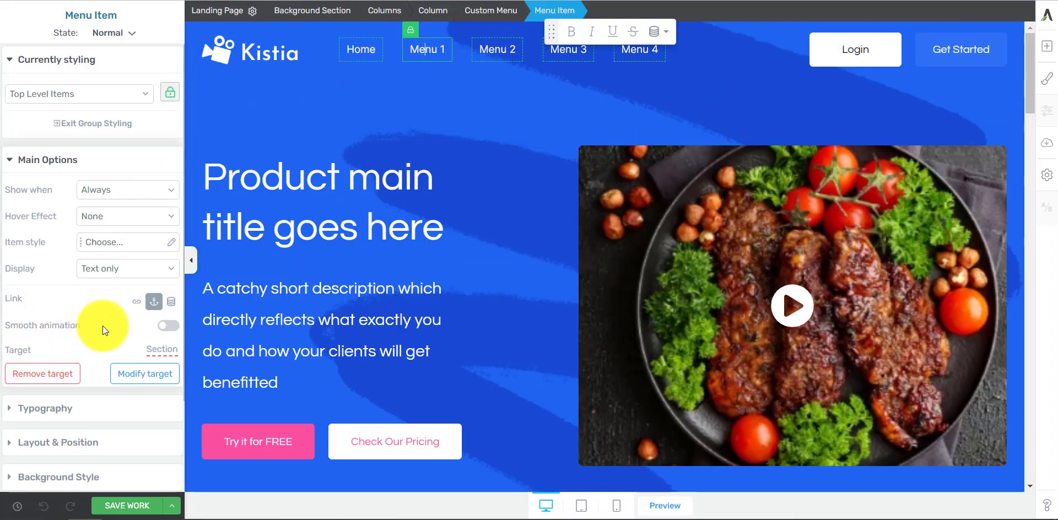
left_click(166, 331)
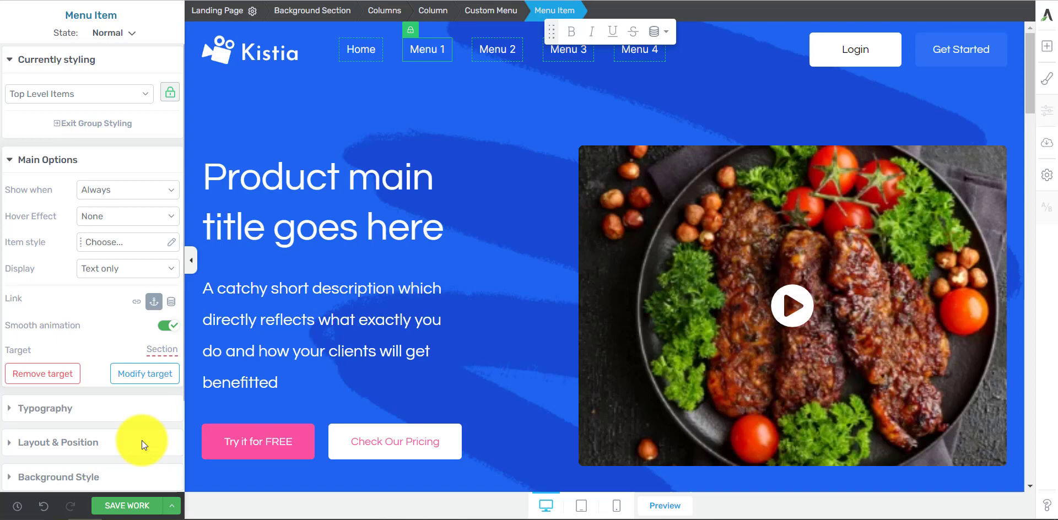
left_click(128, 505)
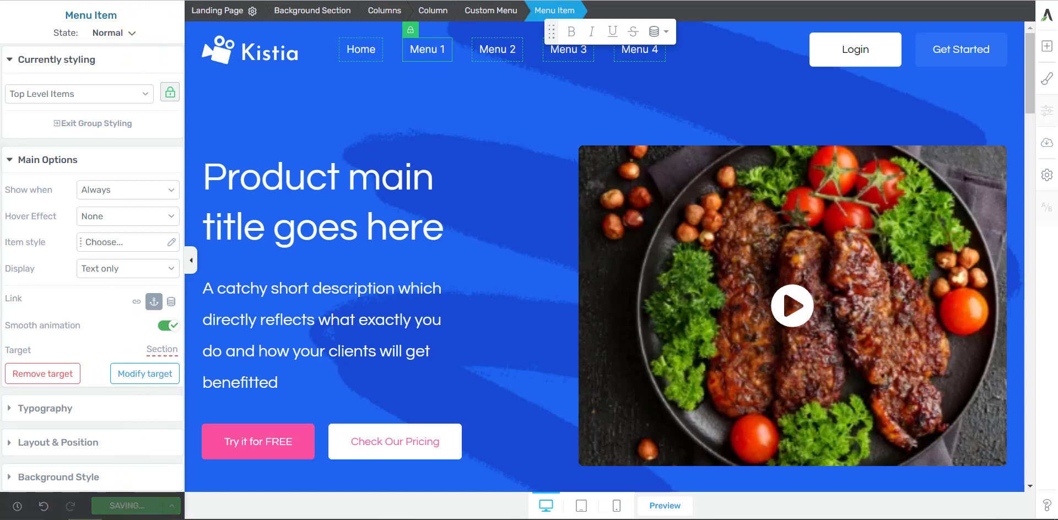
left_click(47, 0)
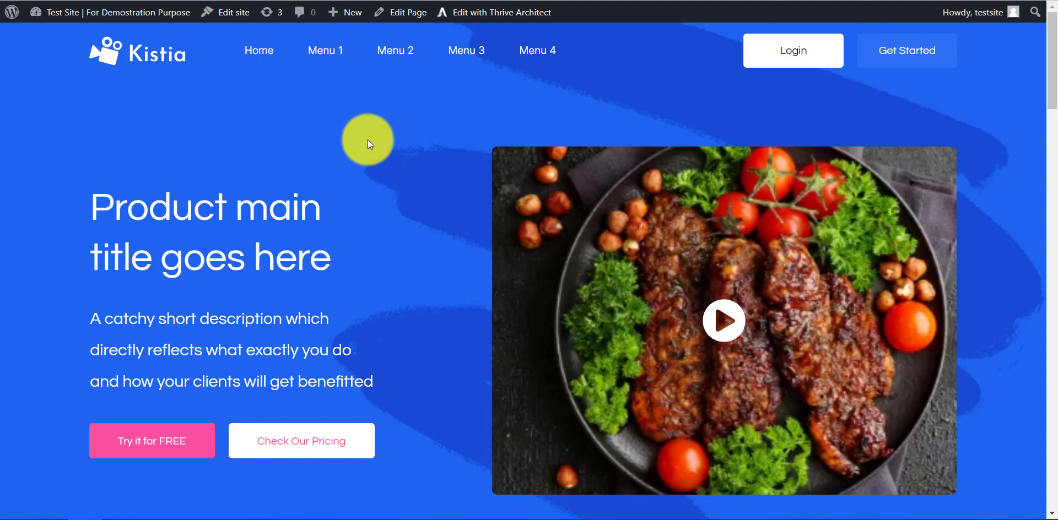
scroll(333, 55, "down", 10)
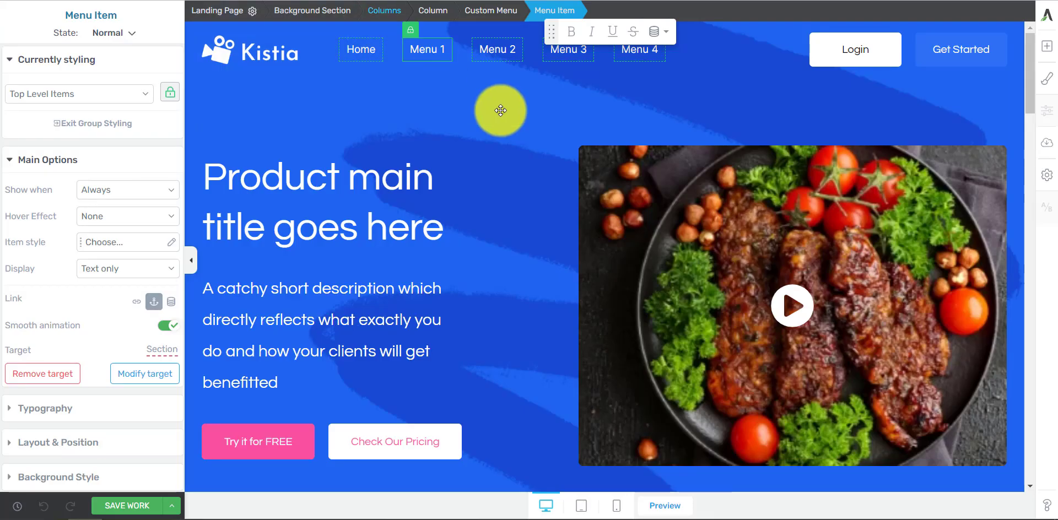
Step: Give the Menu 2 item a jumplink targeting the Intercom testimonial's background section, and turn on smooth animation for the Home item
left_click(503, 51)
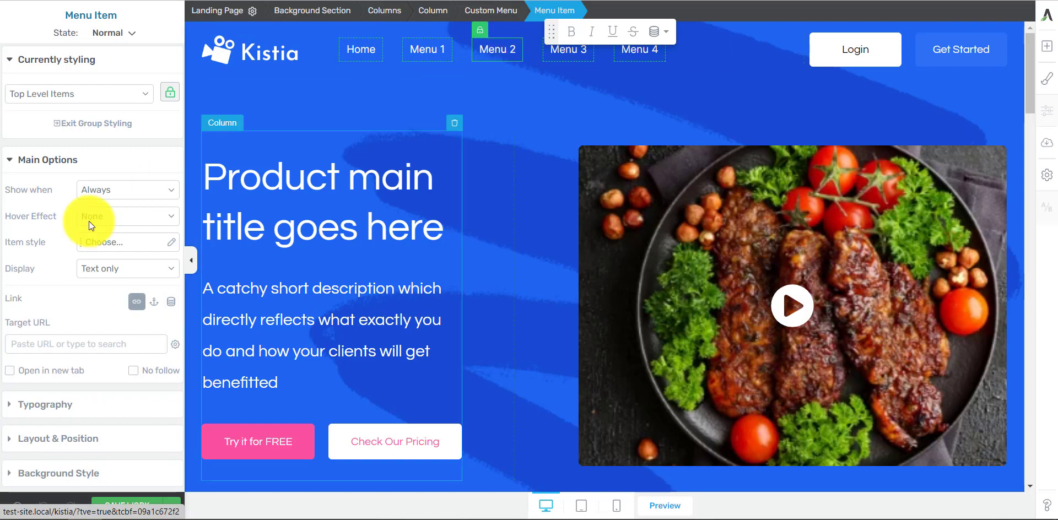
left_click(154, 303)
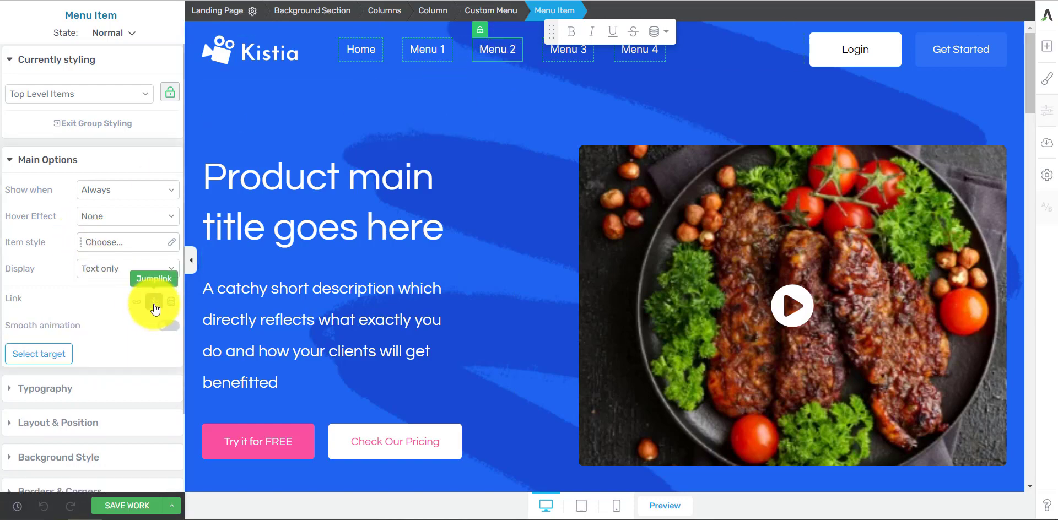
left_click(47, 350)
scroll(461, 302, "down", 20)
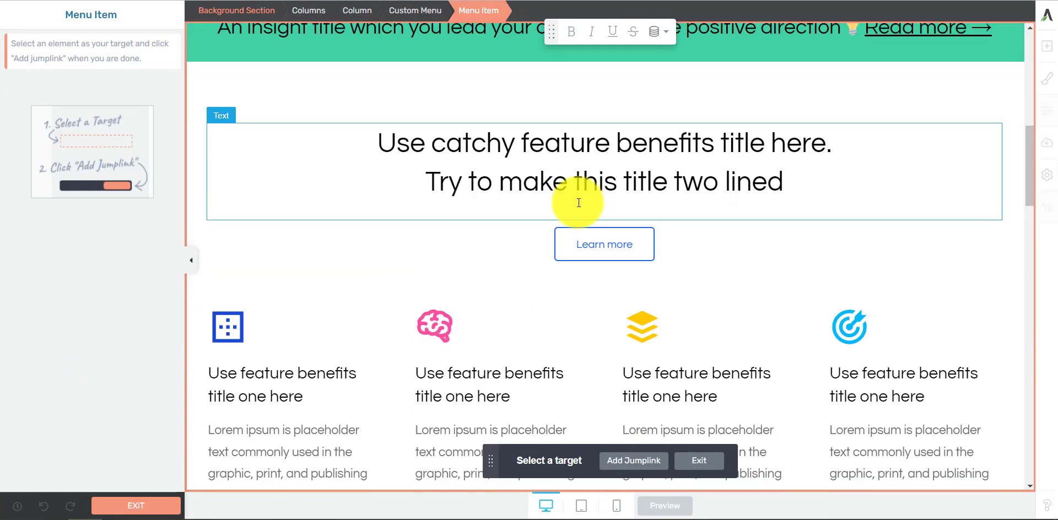
scroll(605, 181, "up", 4)
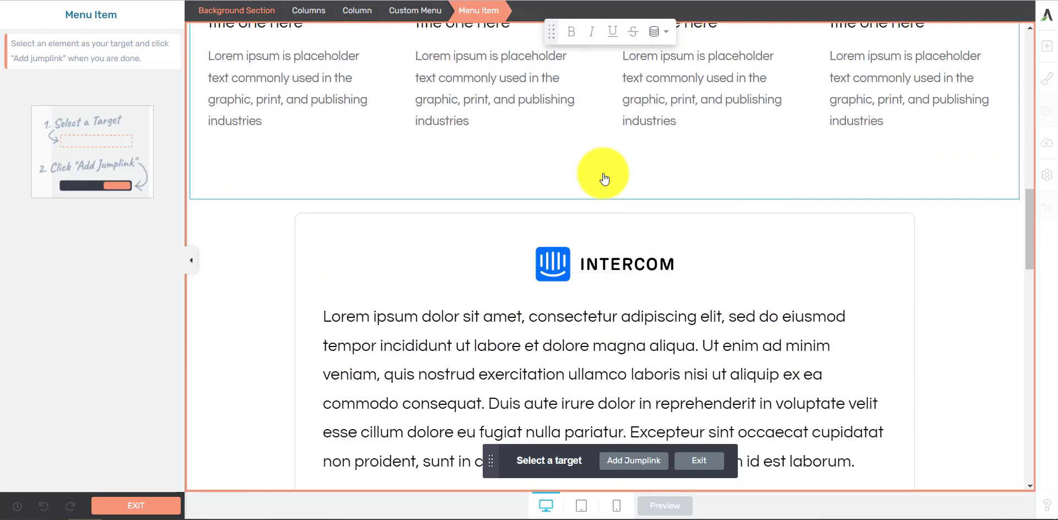
left_click(574, 206)
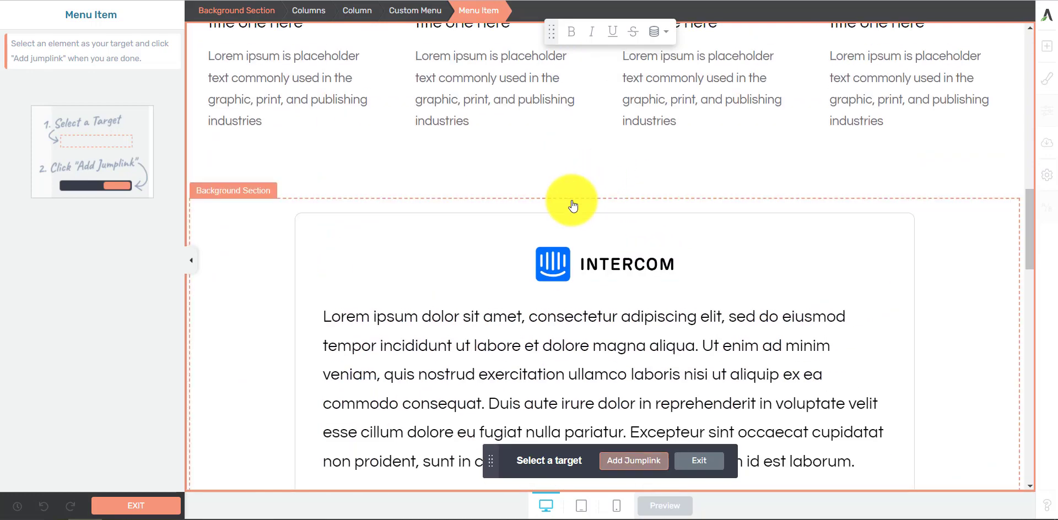
left_click(635, 467)
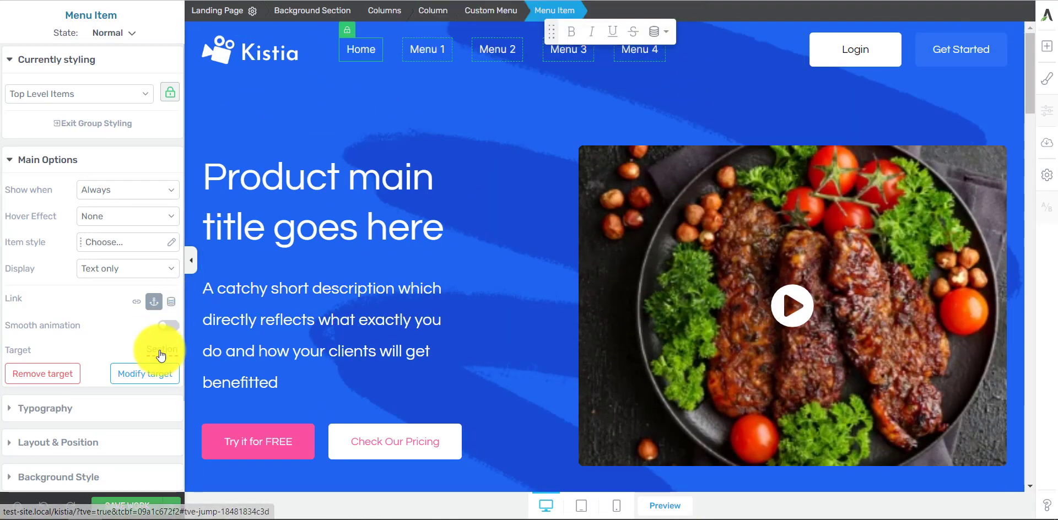
left_click(167, 326)
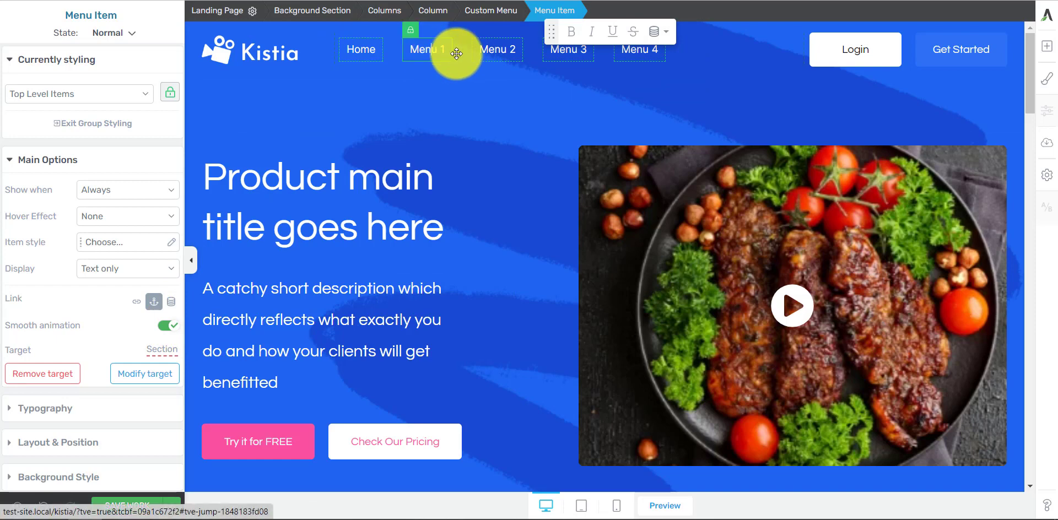
Step: Give the Menu 3 item a jumplink with smooth animation, targeting the text "Include the biggest achievement of your business here"
left_click(565, 51)
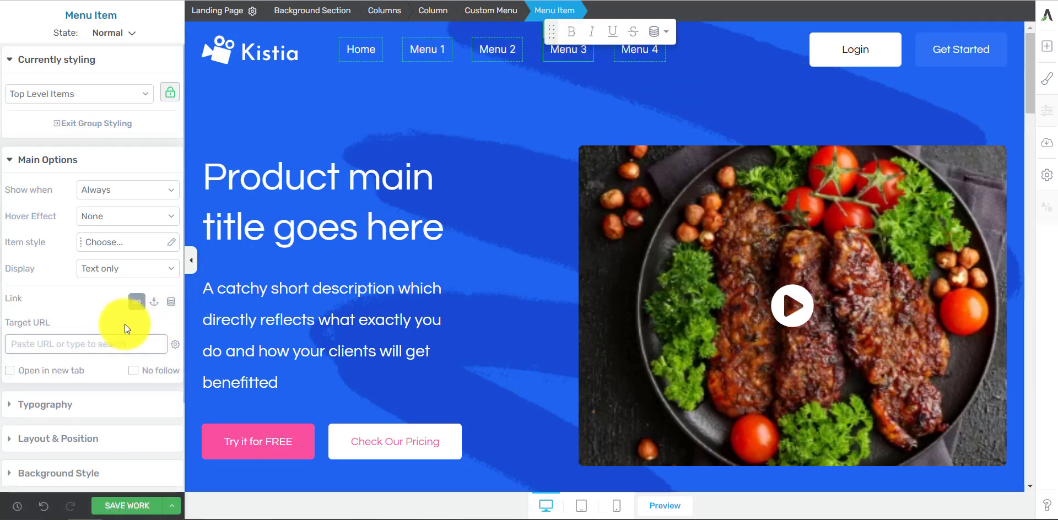
left_click(155, 301)
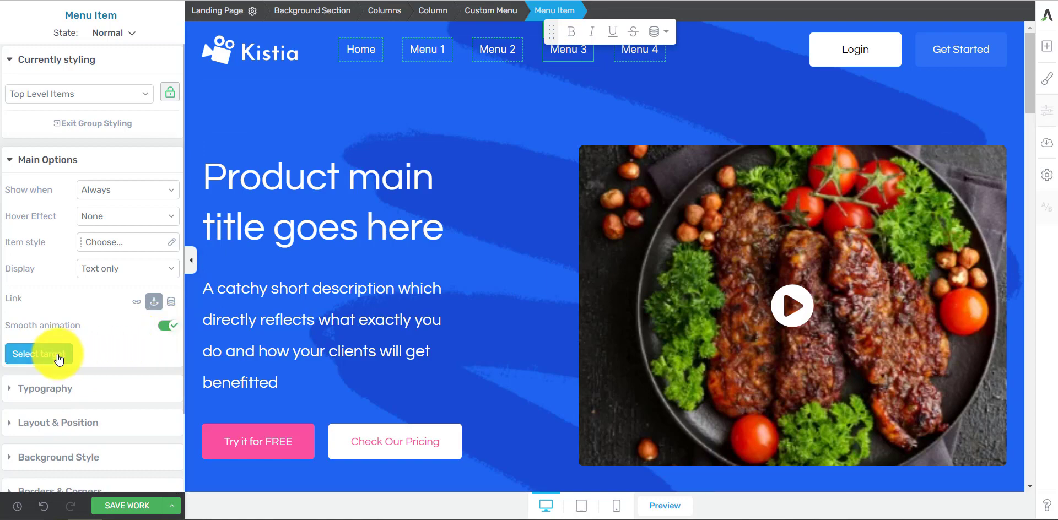
left_click(59, 360)
scroll(652, 194, "down", 10)
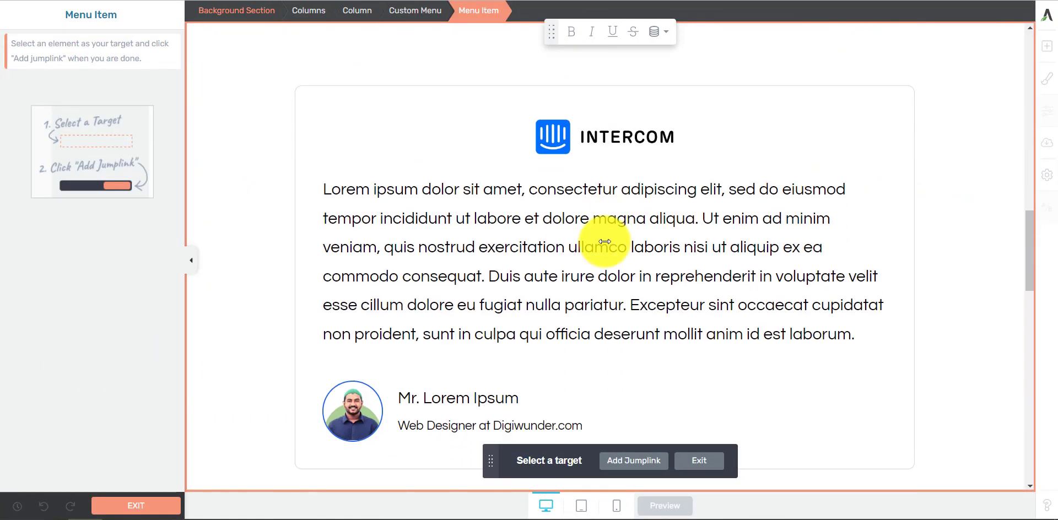
scroll(604, 242, "down", 10)
scroll(603, 236, "up", 4)
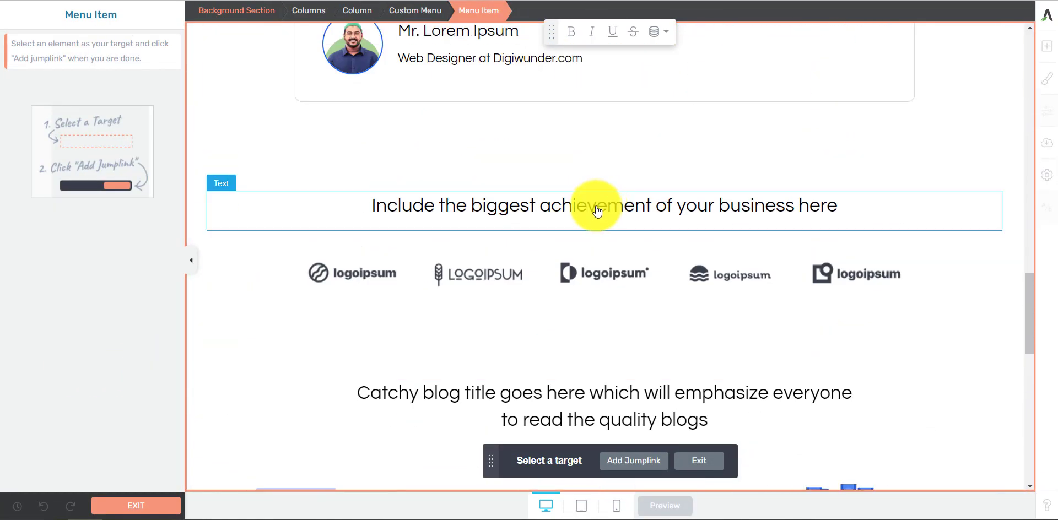
scroll(598, 215, "down", 12)
scroll(600, 232, "up", 6)
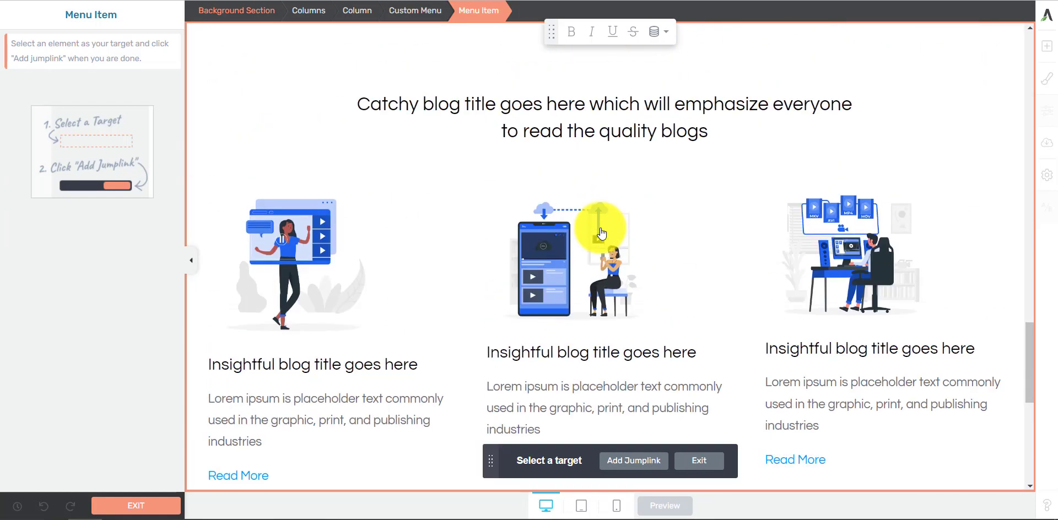
scroll(602, 232, "up", 4)
left_click(605, 138)
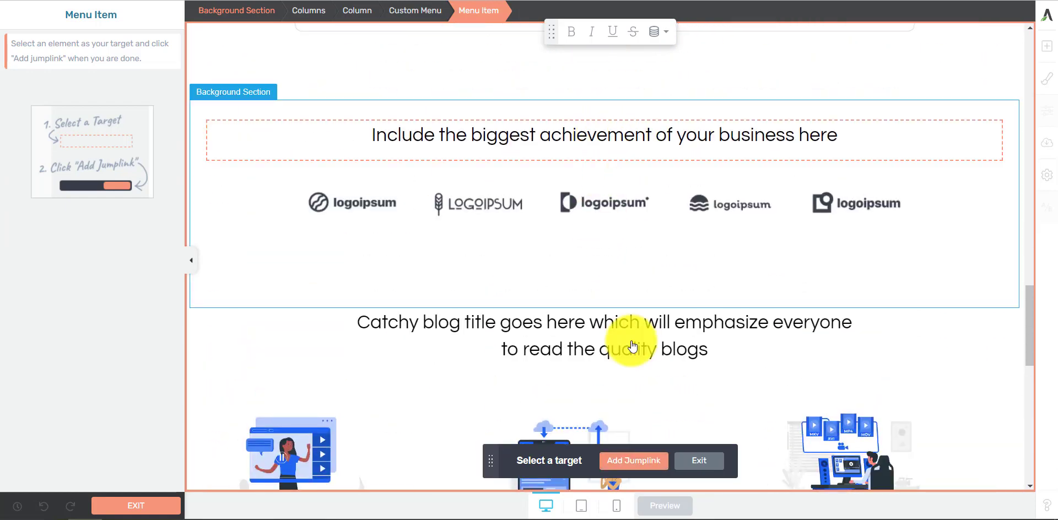
left_click(627, 462)
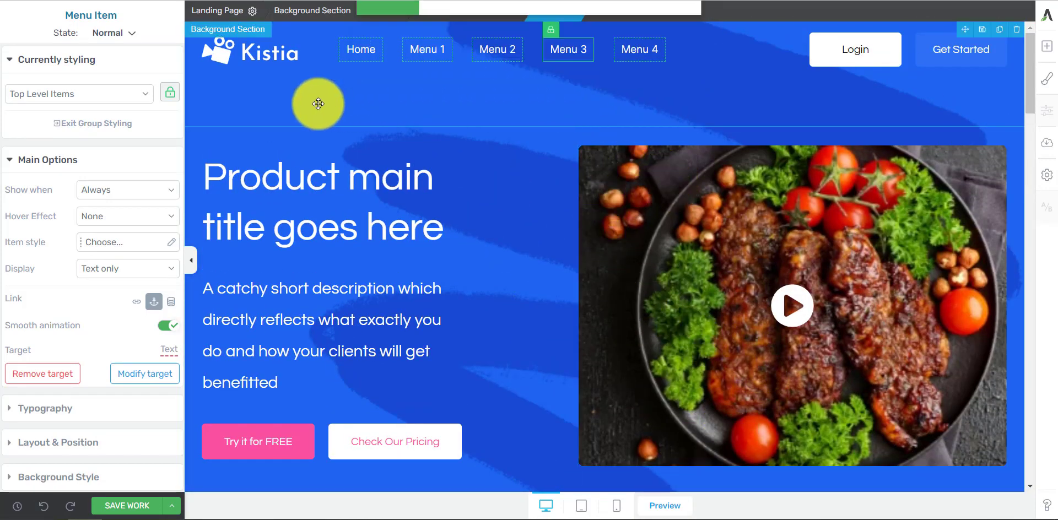
left_click(576, 49)
Step: Give the Menu 4 item a jumplink with smooth animation, targeting the text "Catchy blog title goes here which will emphasize everyone to read the quality blogs"
left_click(641, 50)
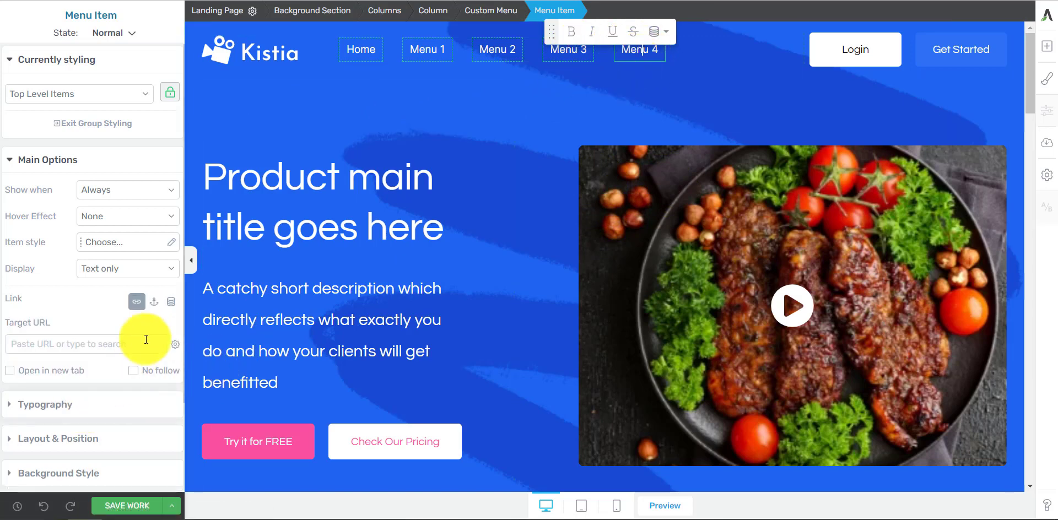
left_click(154, 302)
left_click(39, 354)
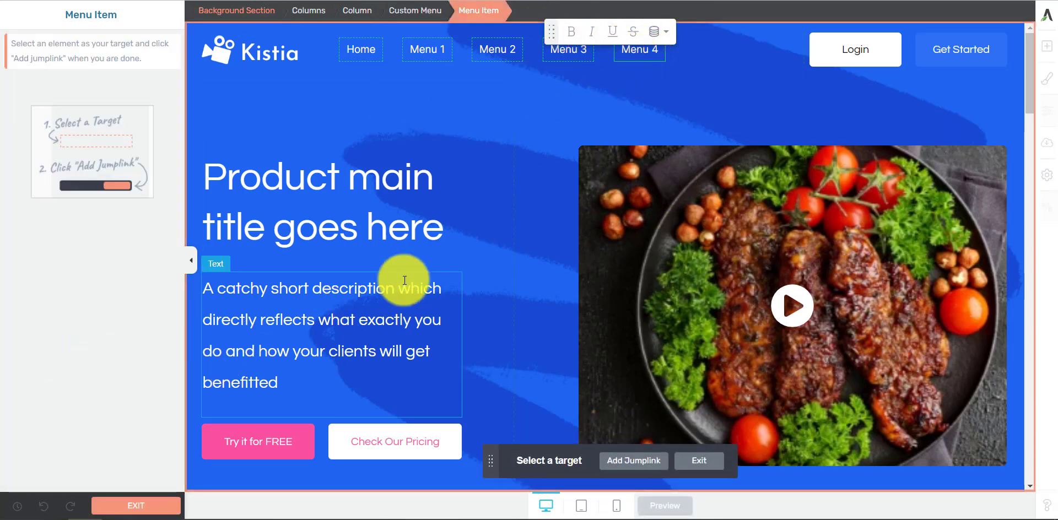
scroll(689, 158, "down", 10)
scroll(597, 272, "down", 15)
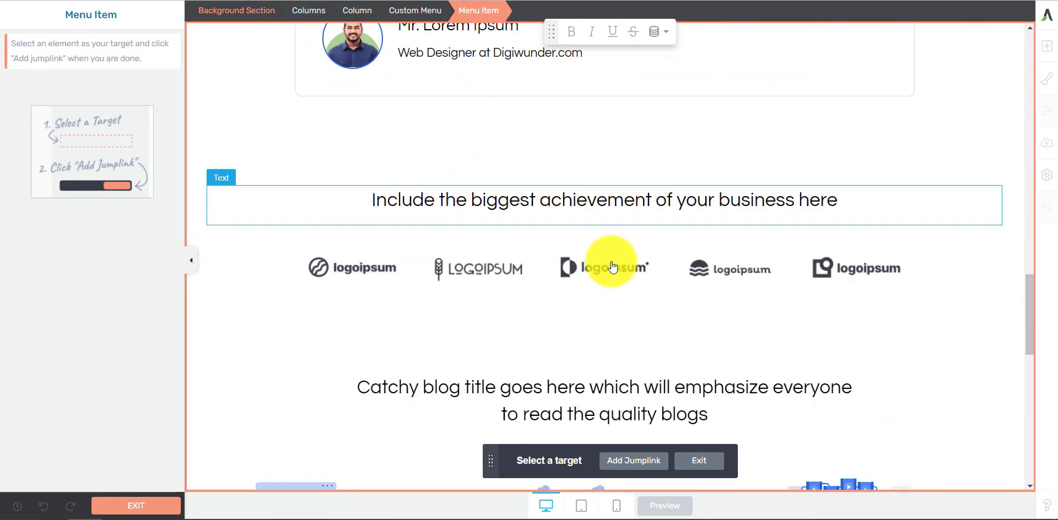
scroll(627, 270, "up", 10)
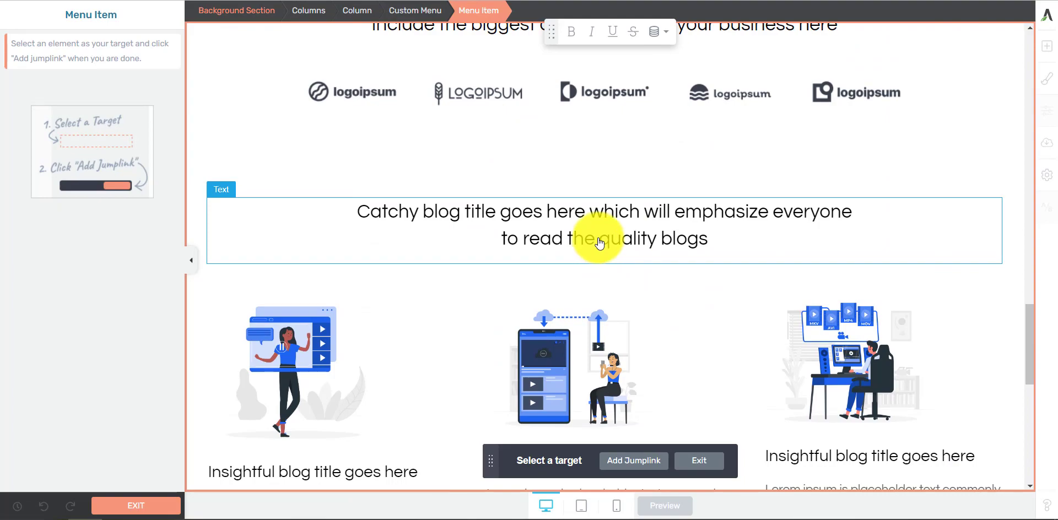
left_click(600, 243)
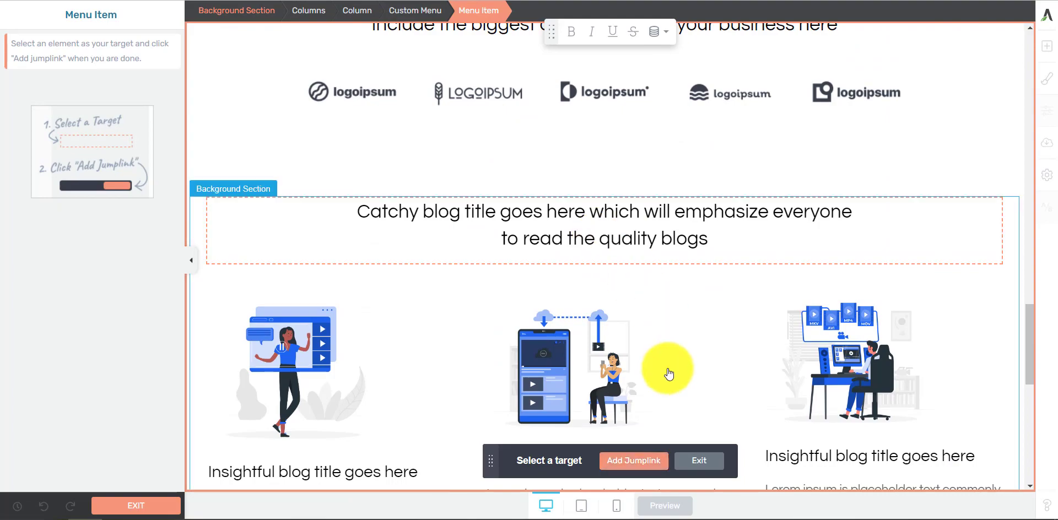
left_click(641, 466)
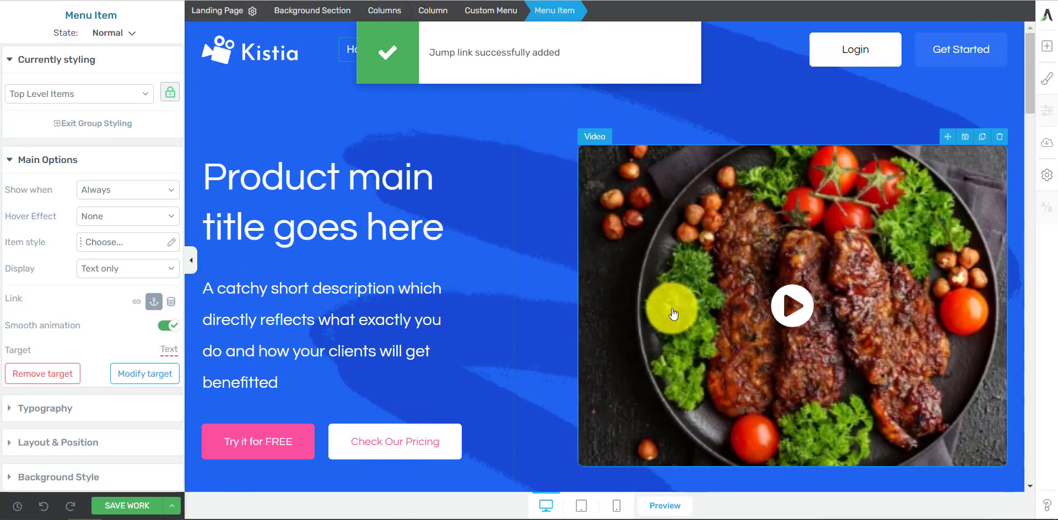
Step: Give the Login button a jumplink with smooth animation, targeting the "Ready to get started?" background section, and save the work
scroll(674, 313, "down", 10)
scroll(533, 322, "up", 5)
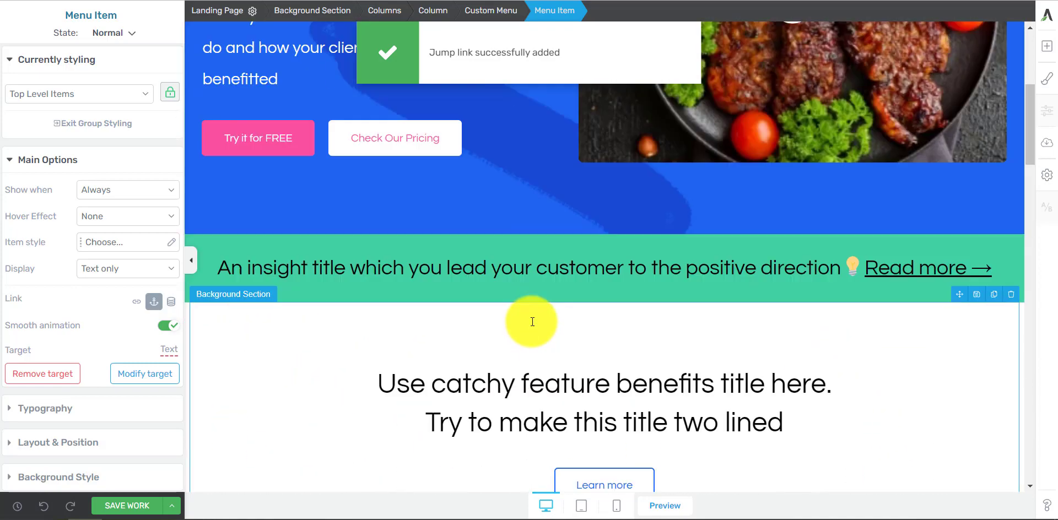
scroll(551, 292, "up", 5)
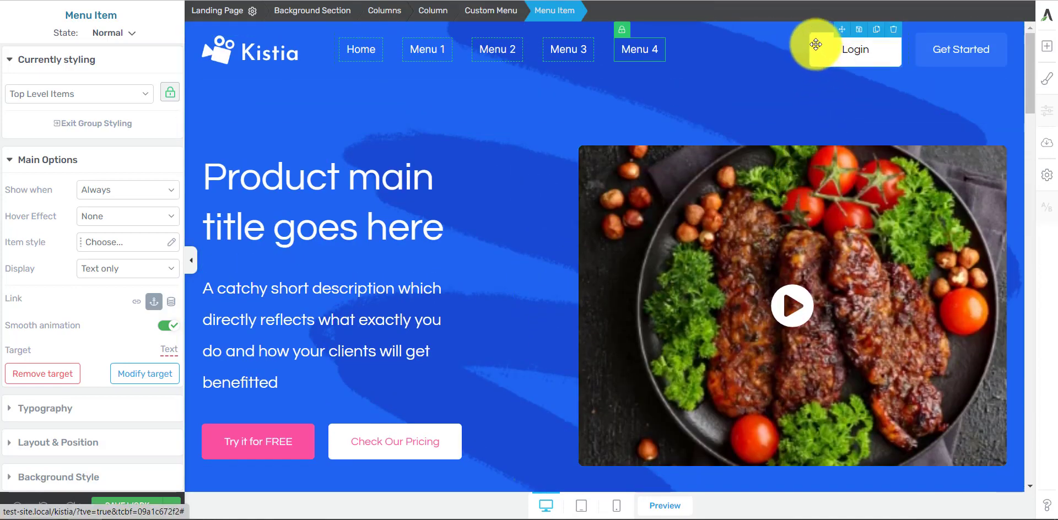
left_click(817, 44)
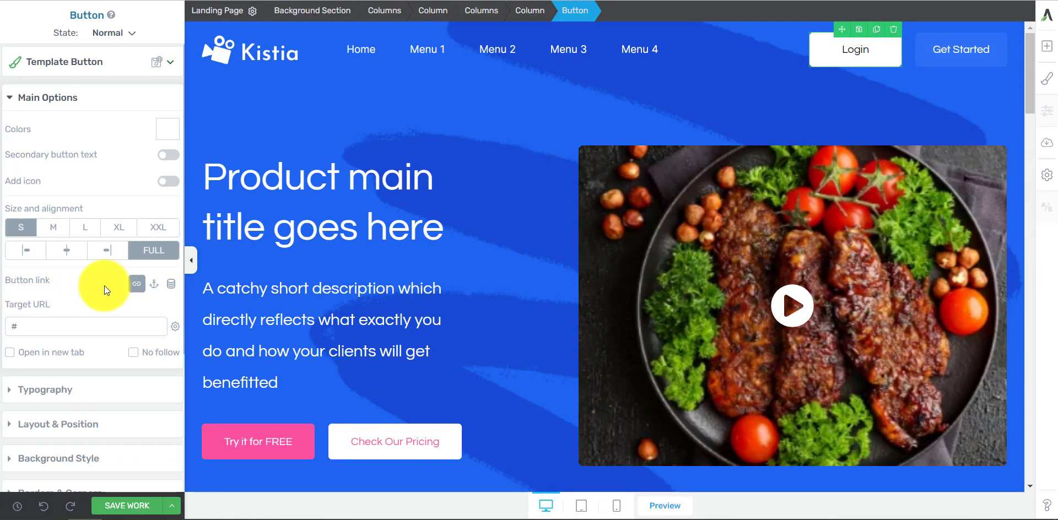
left_click(156, 286)
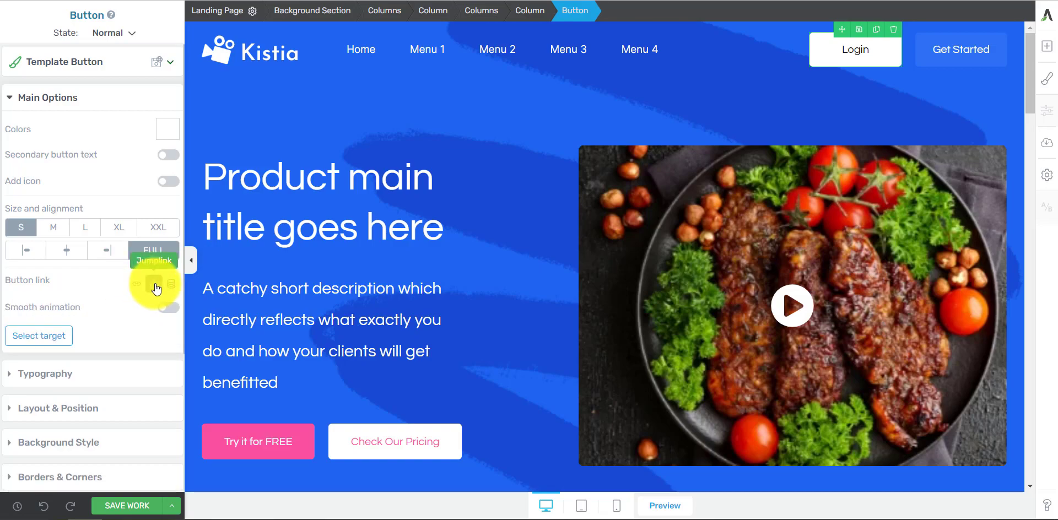
left_click(48, 333)
scroll(628, 295, "down", 15)
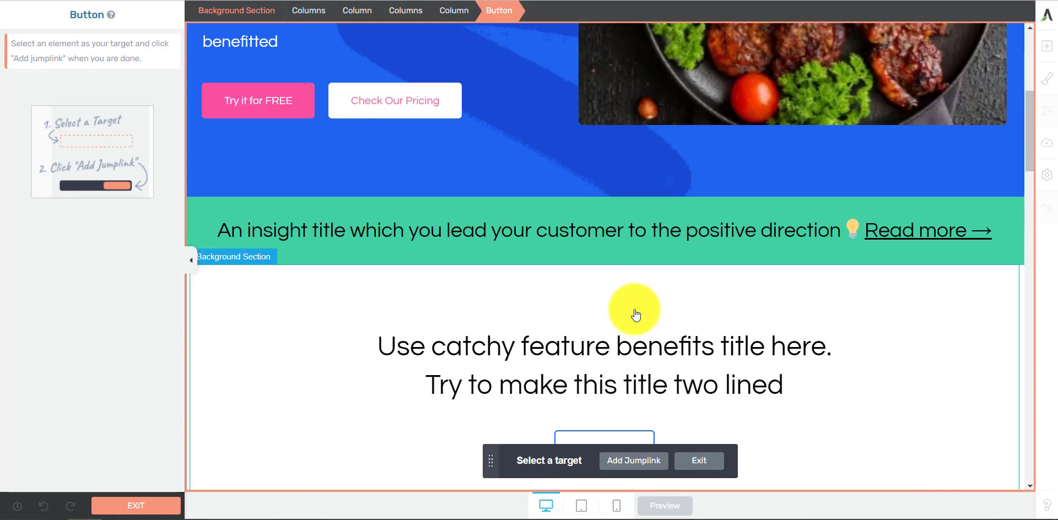
scroll(603, 350, "up", 3)
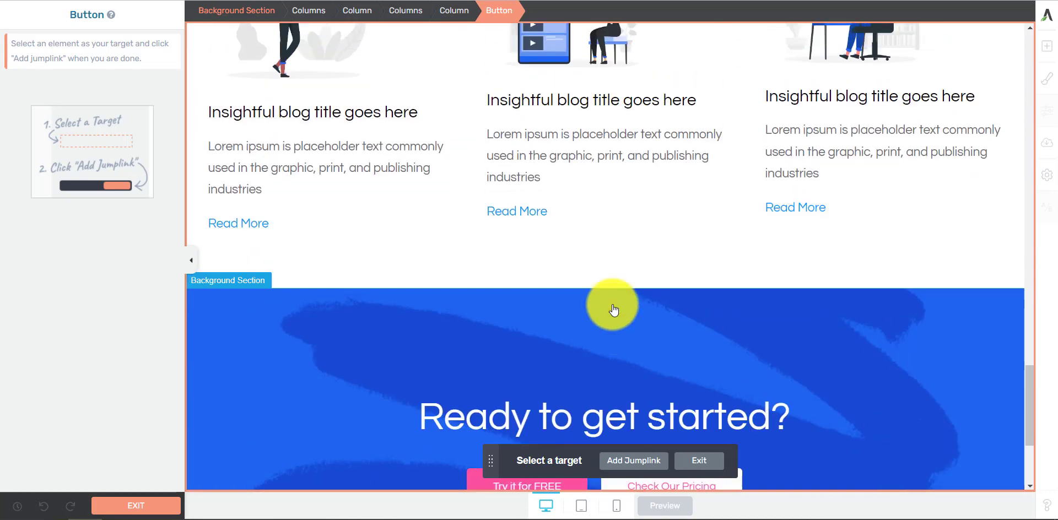
left_click(591, 363)
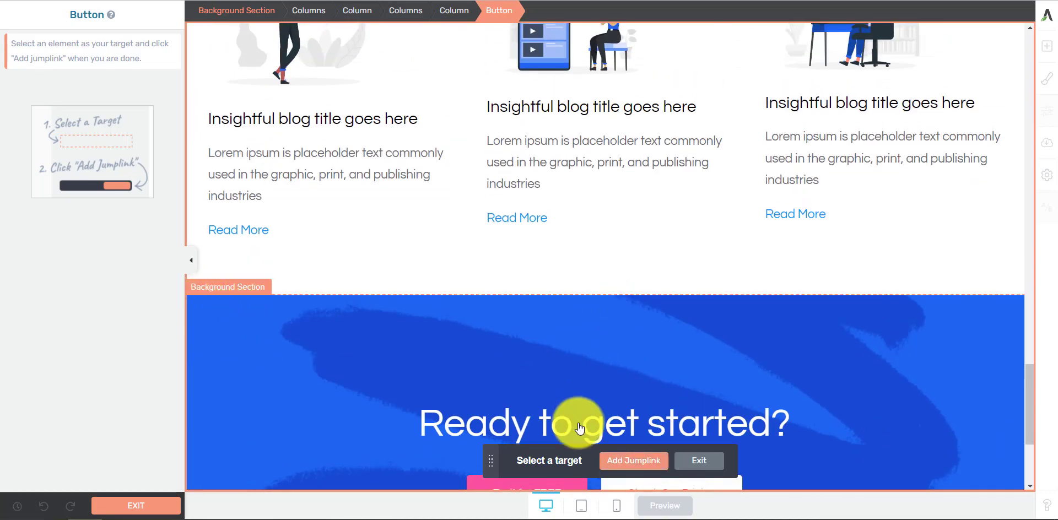
left_click(628, 466)
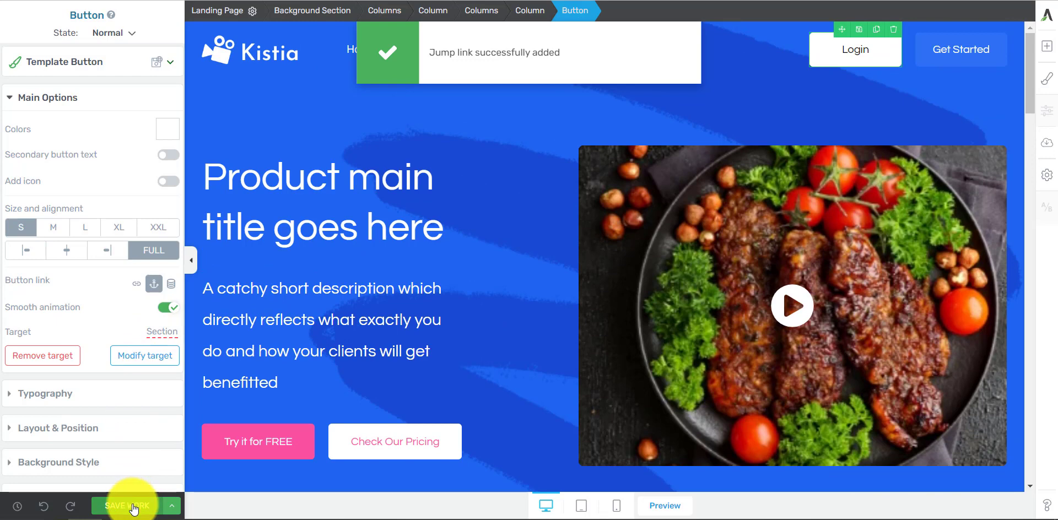
left_click(133, 507)
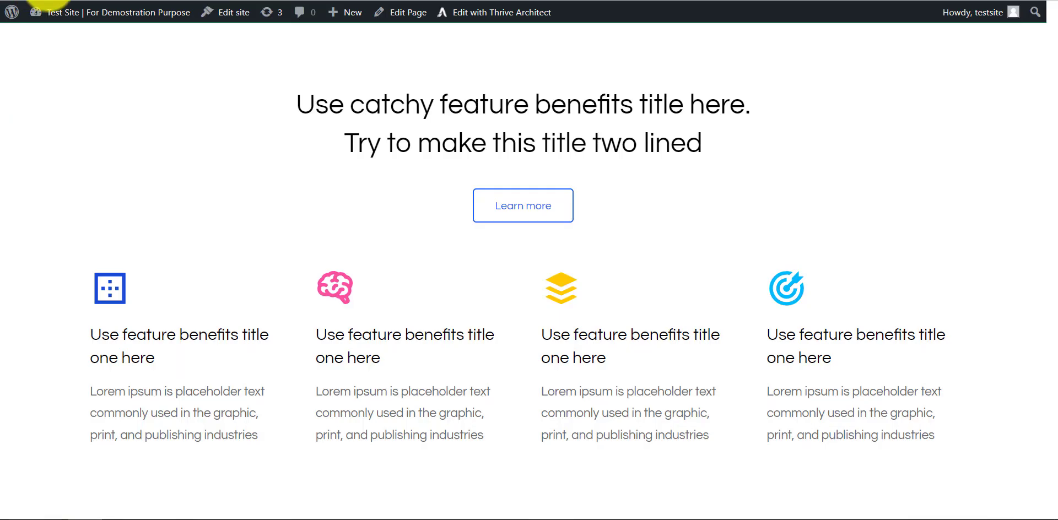
Step: Switch to the live page and test the menu's jumplinks, returning to the page header after each one
scroll(442, 154, "up", 10)
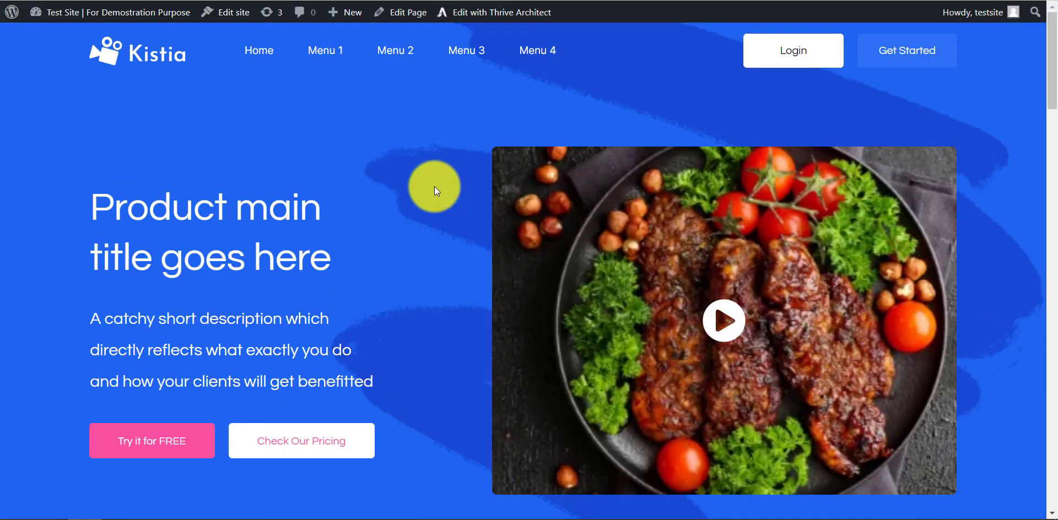
scroll(434, 187, "down", 3)
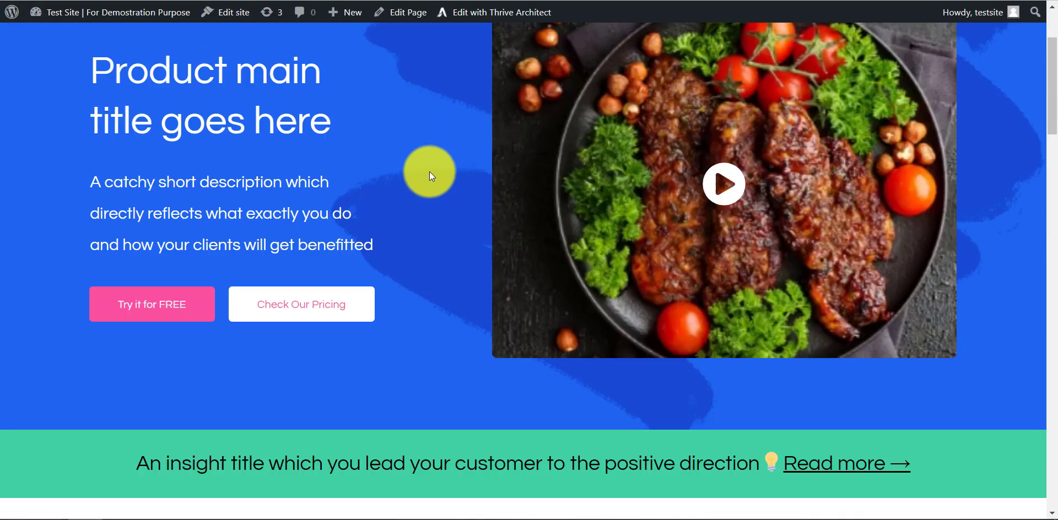
scroll(429, 171, "up", 3)
scroll(318, 44, "down", 10)
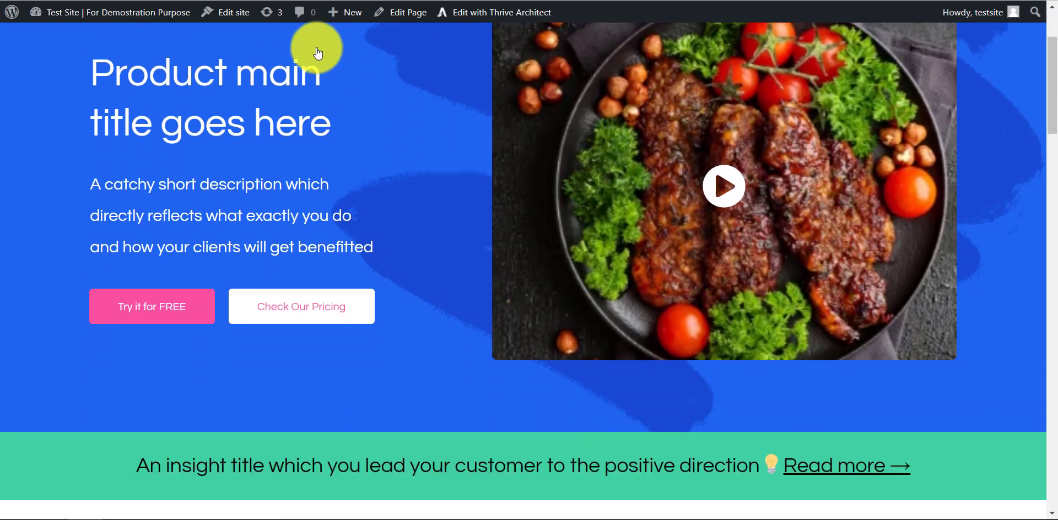
scroll(316, 48, "up", 10)
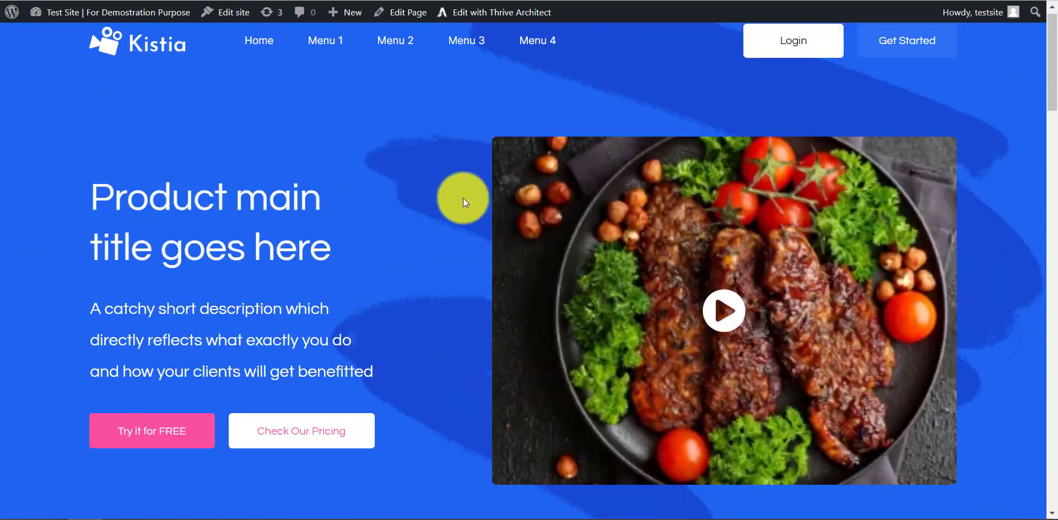
scroll(436, 91, "down", 15)
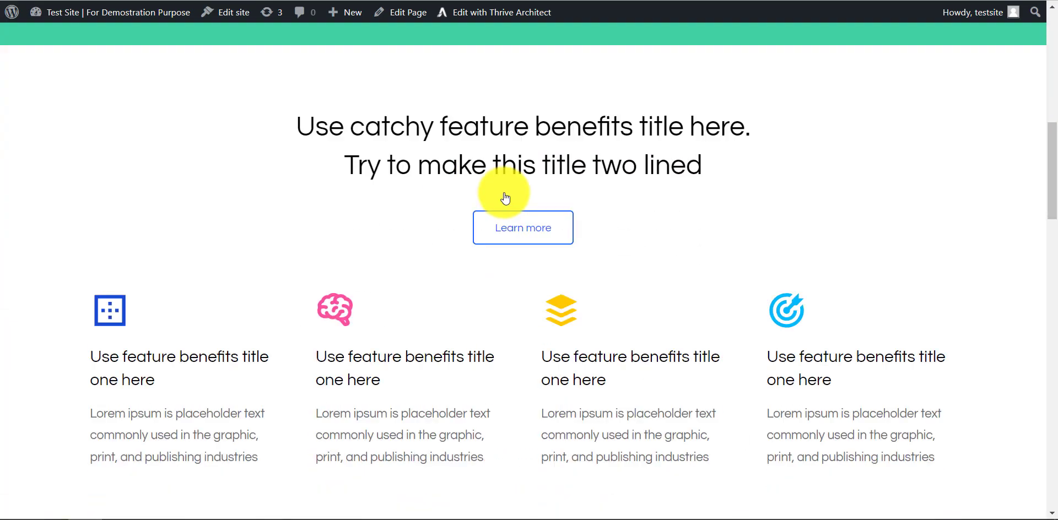
scroll(506, 208, "up", 15)
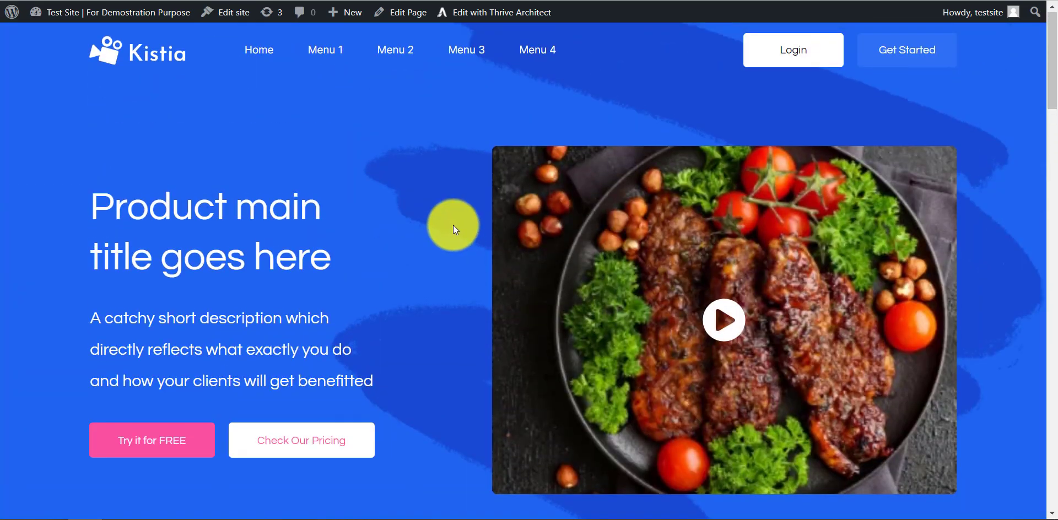
scroll(553, 257, "down", 20)
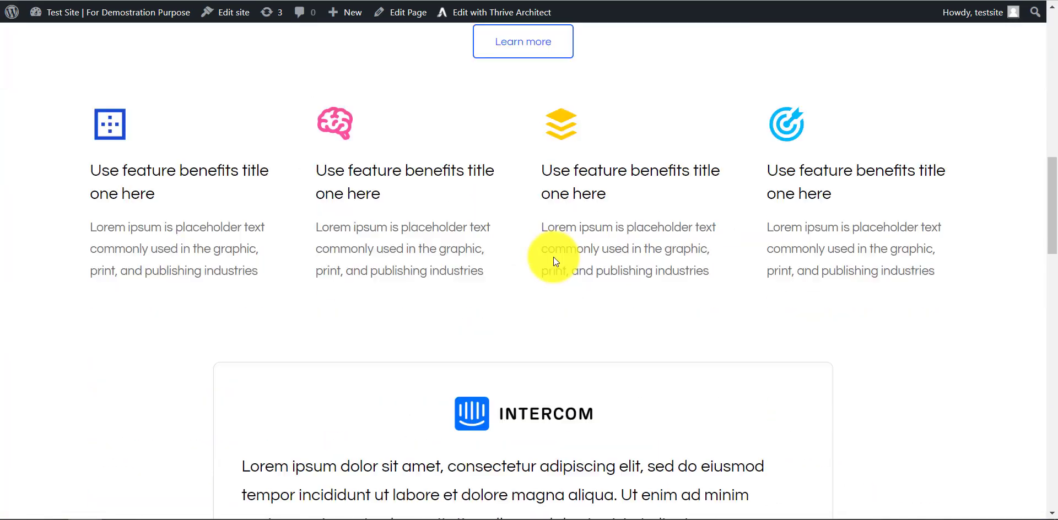
scroll(576, 298, "up", 20)
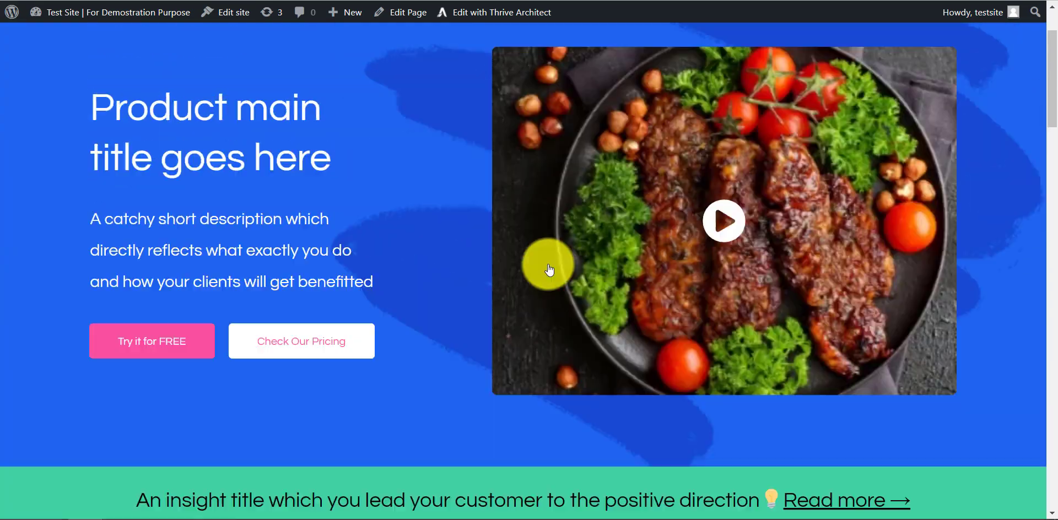
scroll(533, 52, "down", 20)
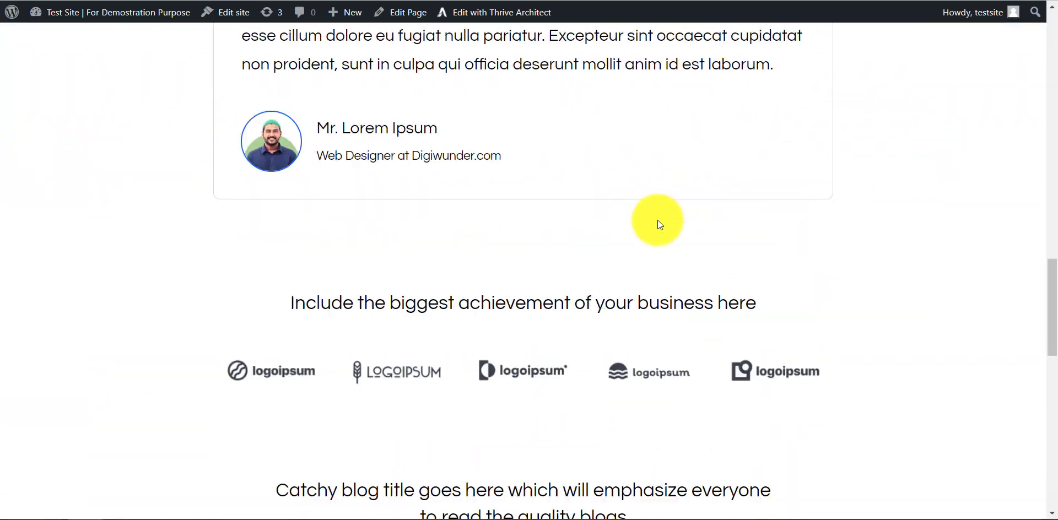
scroll(628, 220, "up", 5)
scroll(395, 77, "up", 20)
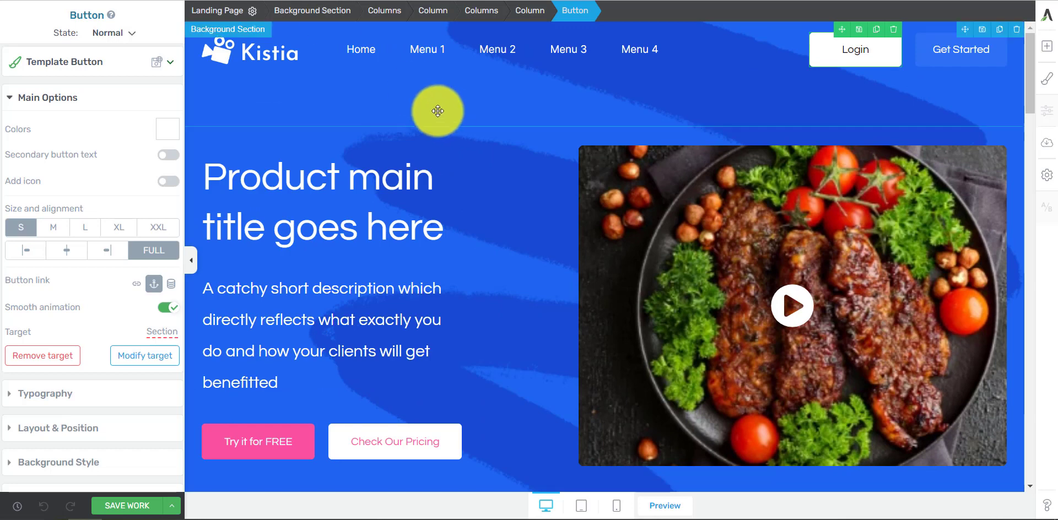
Step: Open the header background section's scroll behavior options, and examine on the live page how the header behaves while scrolling
left_click(434, 108)
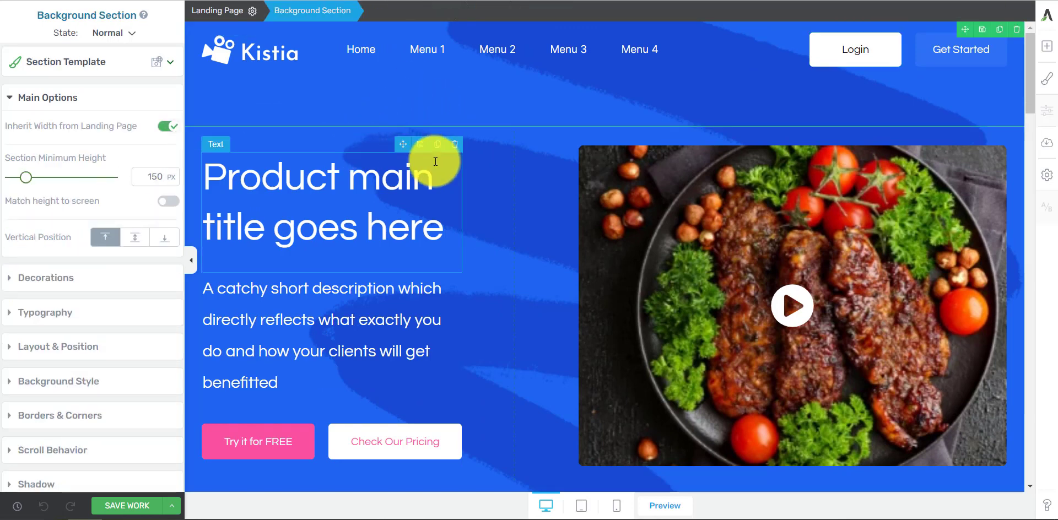
left_click(127, 447)
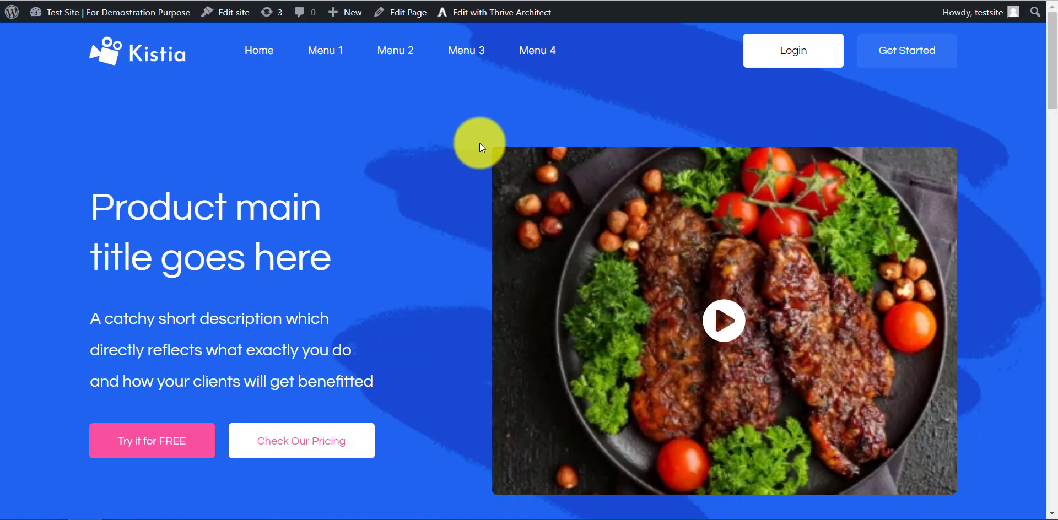
scroll(567, 177, "down", 2)
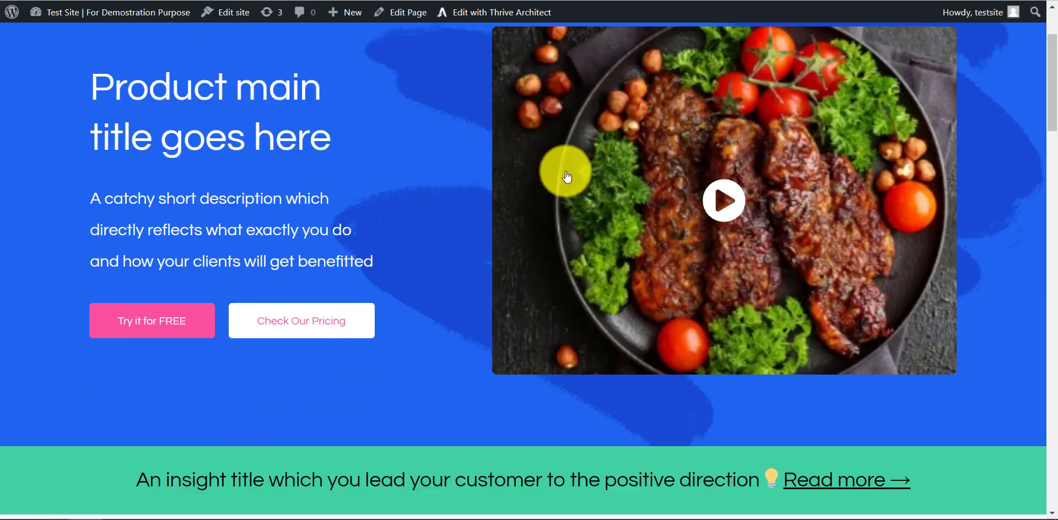
scroll(568, 177, "down", 20)
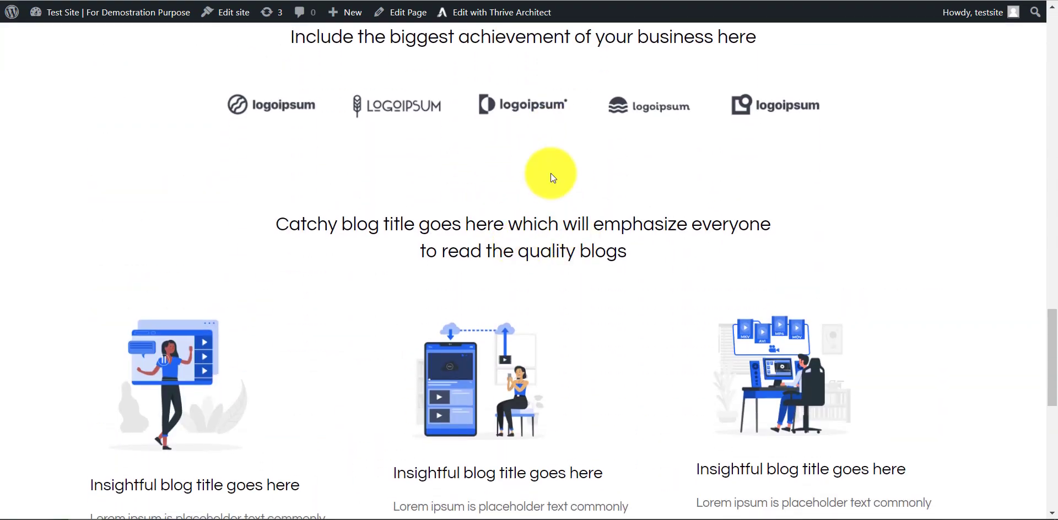
scroll(551, 173, "down", 5)
scroll(551, 178, "up", 6)
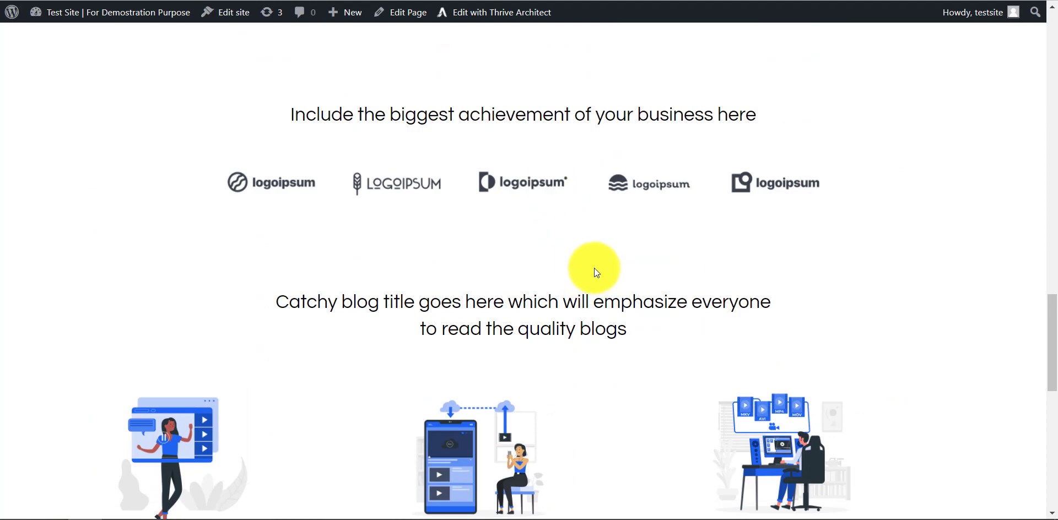
scroll(594, 268, "up", 20)
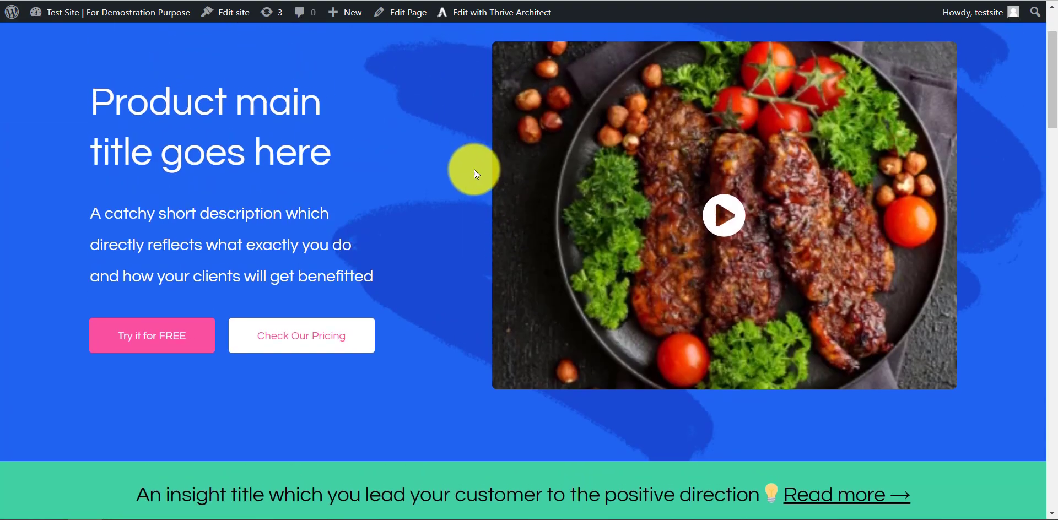
scroll(475, 170, "up", 2)
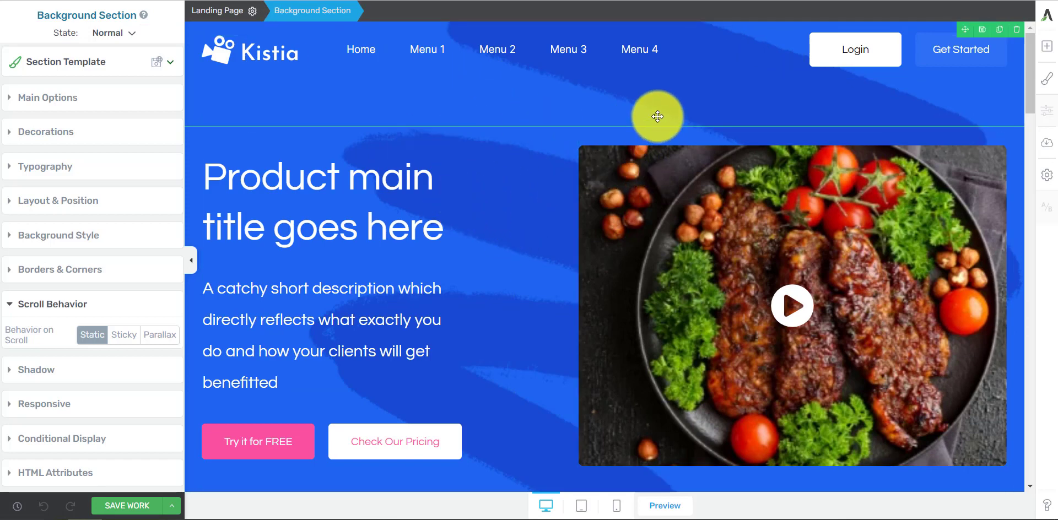
Step: Back in the editor, set the header background section's scroll behavior to Sticky
left_click(404, 228)
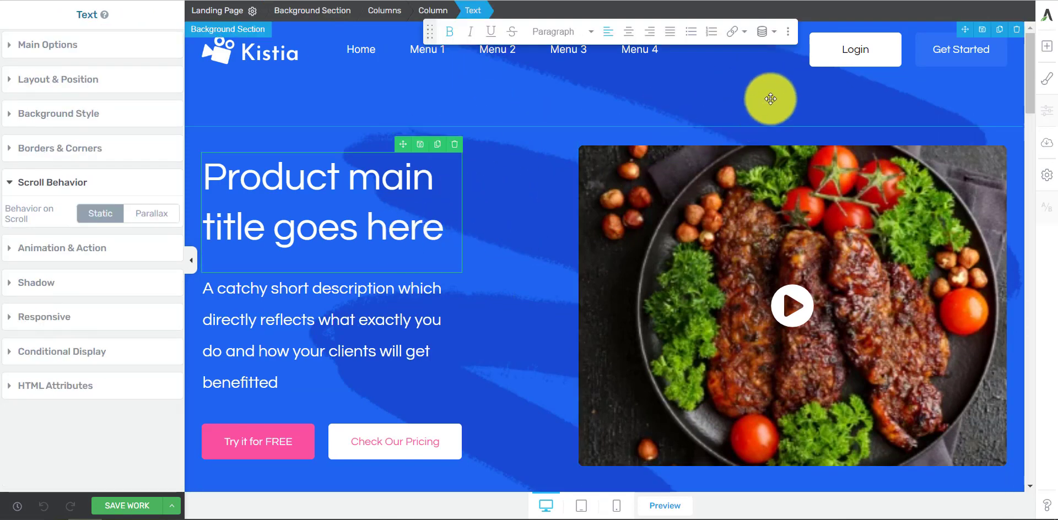
left_click(772, 97)
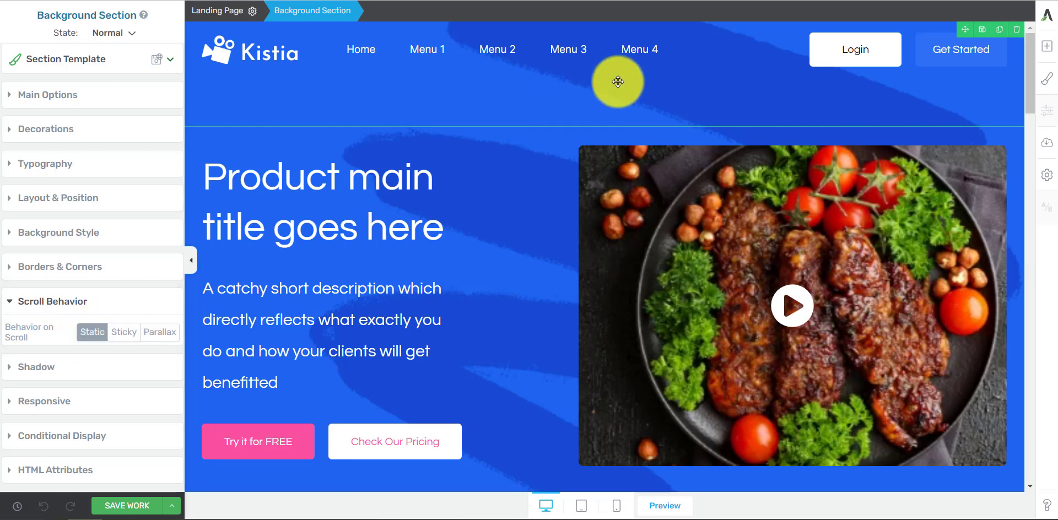
left_click(125, 333)
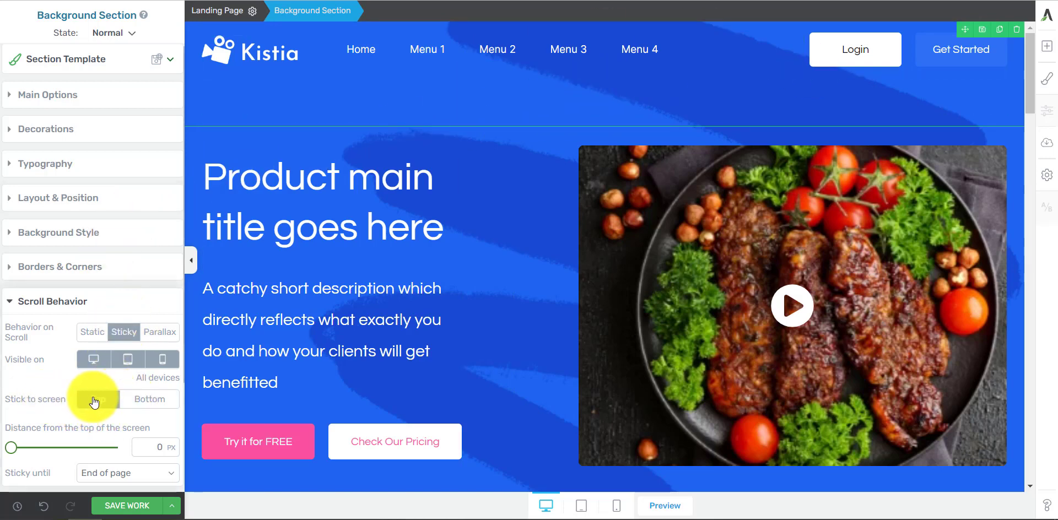
Step: Try sticking the header section to the bottom of the screen, return it to Top, and save the work
left_click(148, 404)
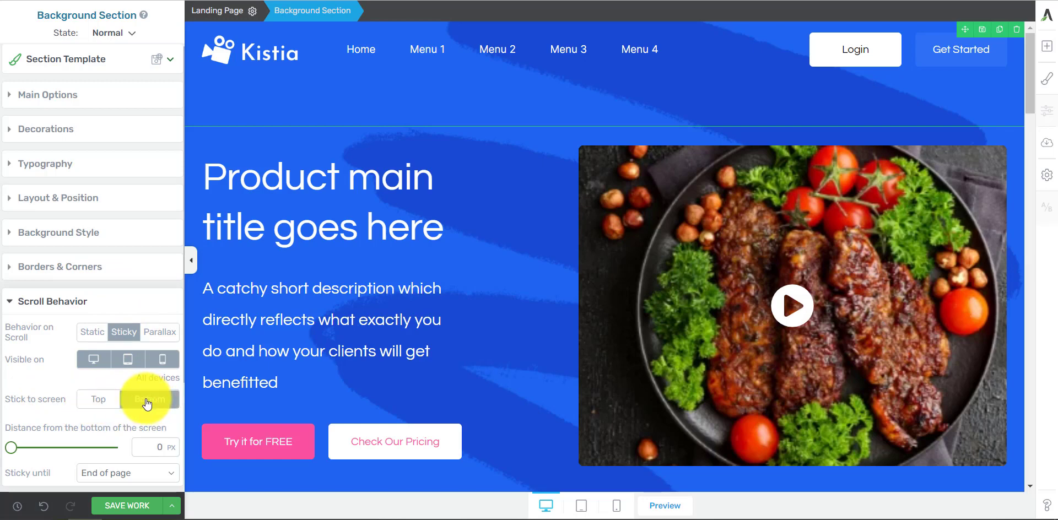
left_click(99, 402)
scroll(105, 403, "down", 4)
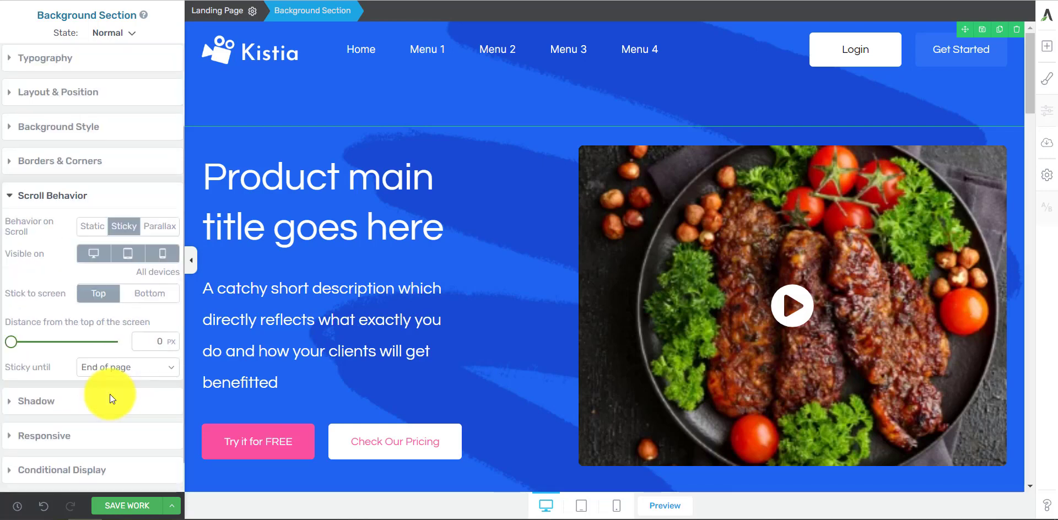
left_click(124, 511)
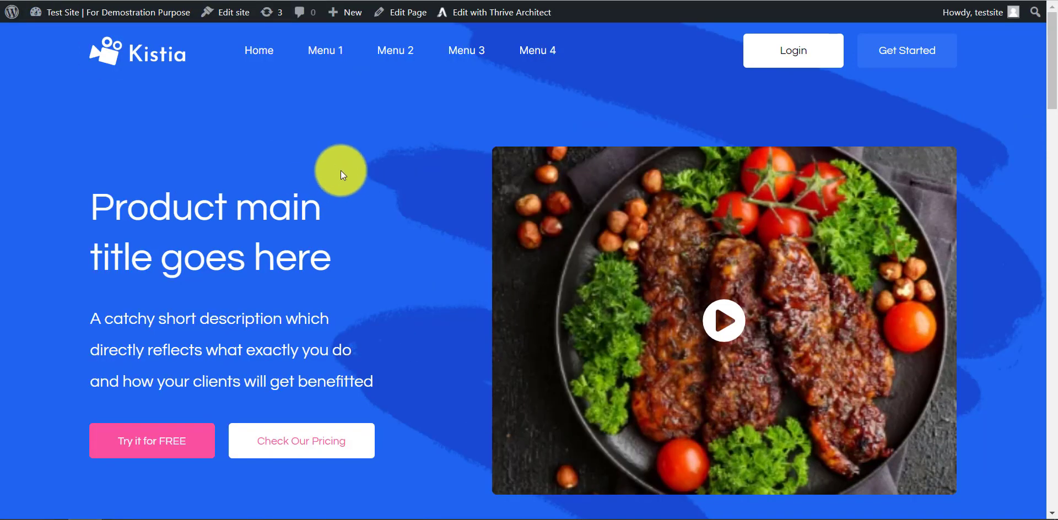
Step: Switch to the live page and examine how the sticky header behaves over the page sections while scrolling down and back up
scroll(543, 151, "down", 15)
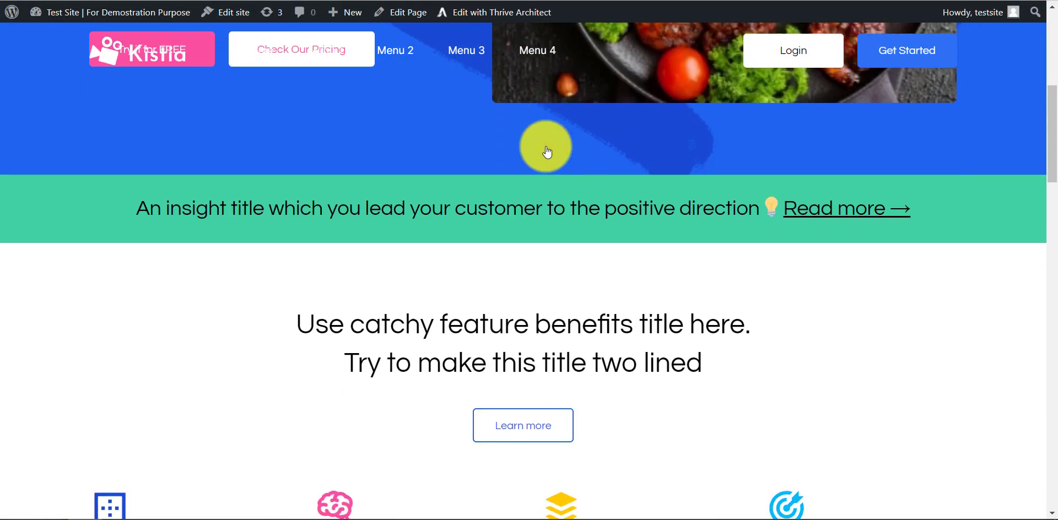
scroll(588, 216, "down", 10)
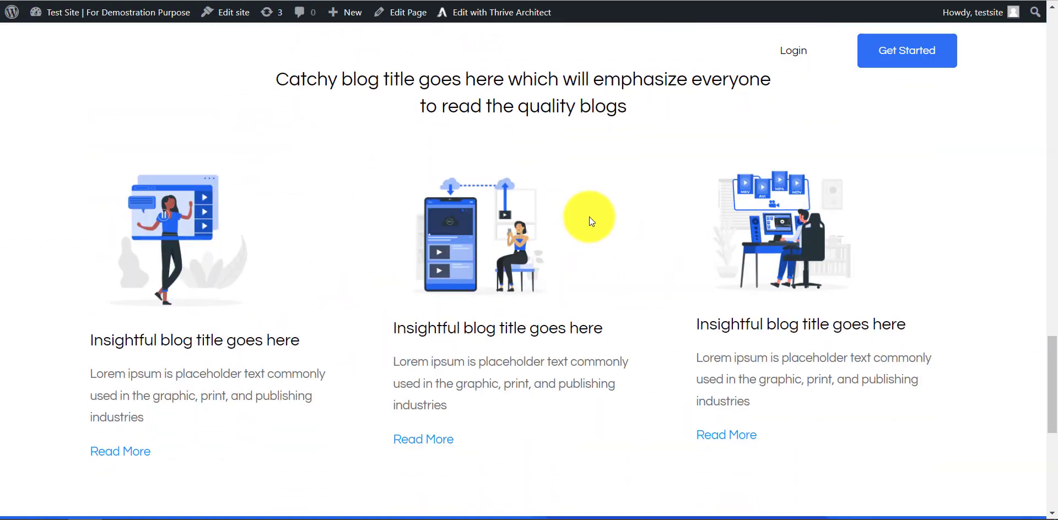
scroll(590, 212, "up", 15)
scroll(586, 209, "up", 10)
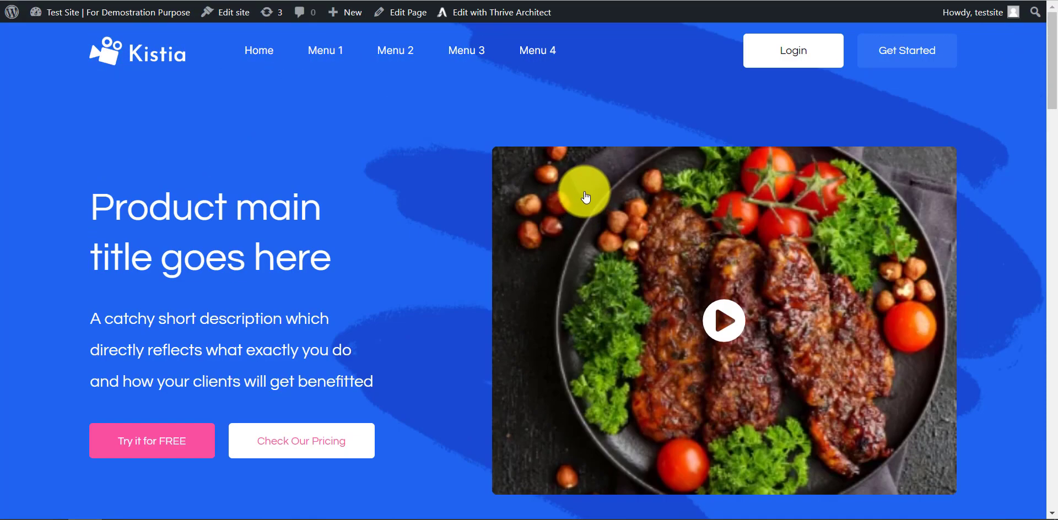
scroll(610, 147, "down", 7)
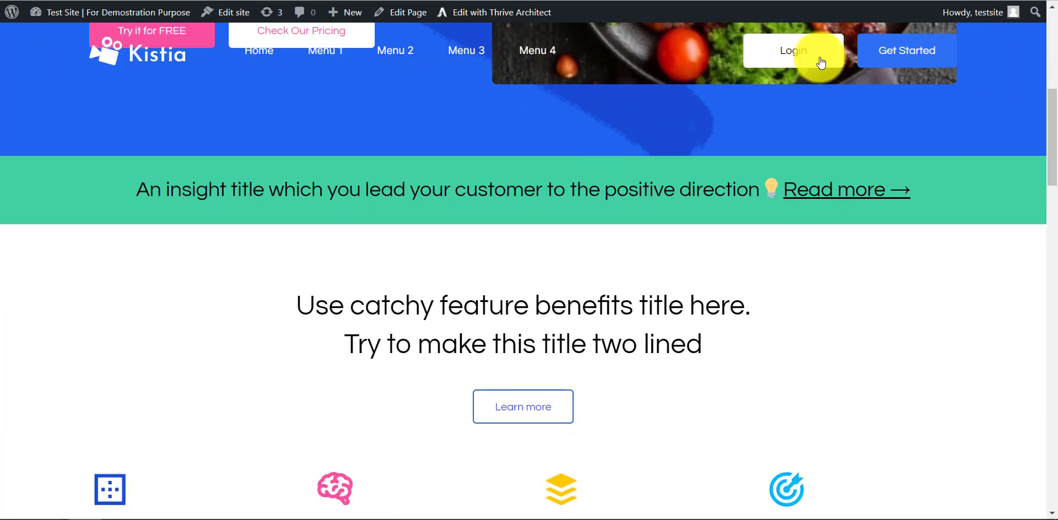
scroll(484, 84, "down", 1)
scroll(487, 84, "down", 15)
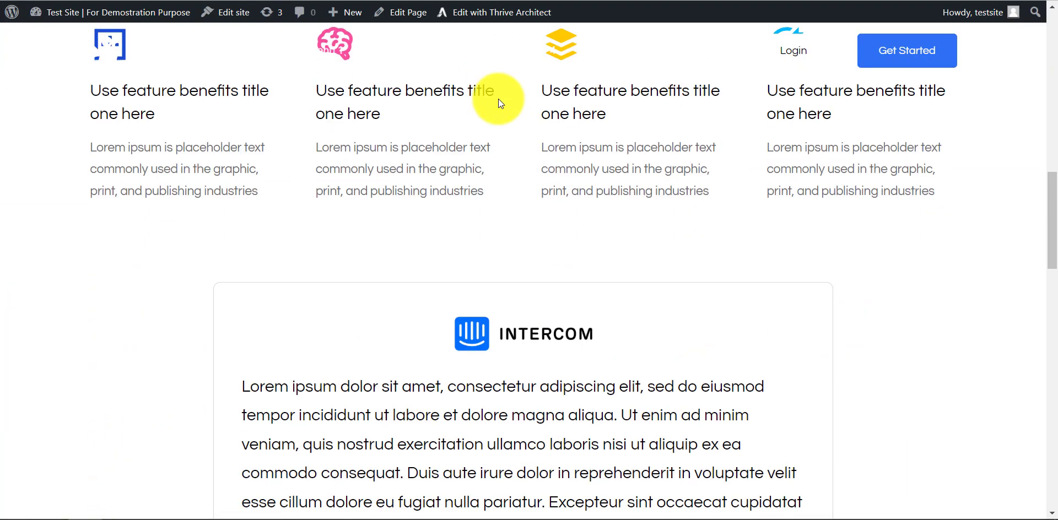
scroll(502, 114, "down", 12)
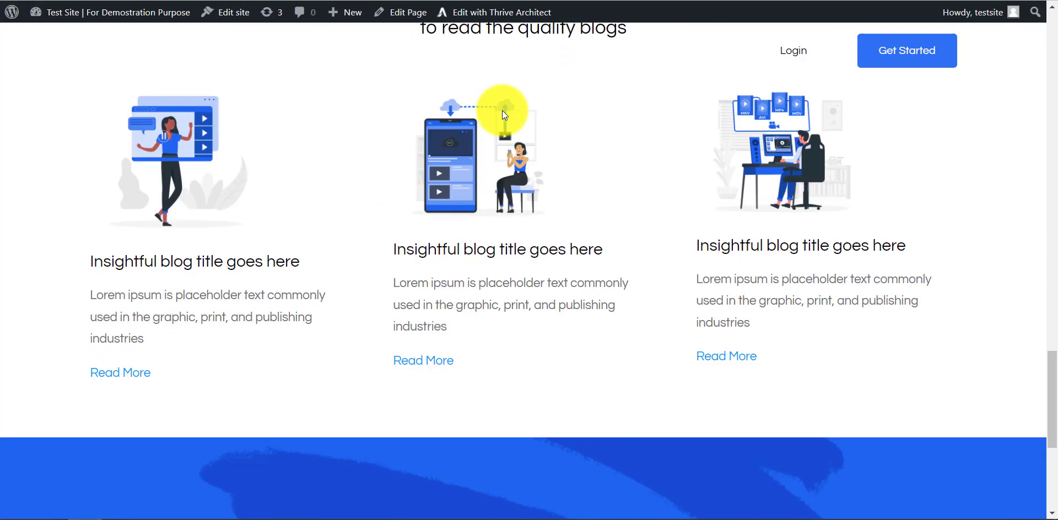
scroll(513, 128, "up", 12)
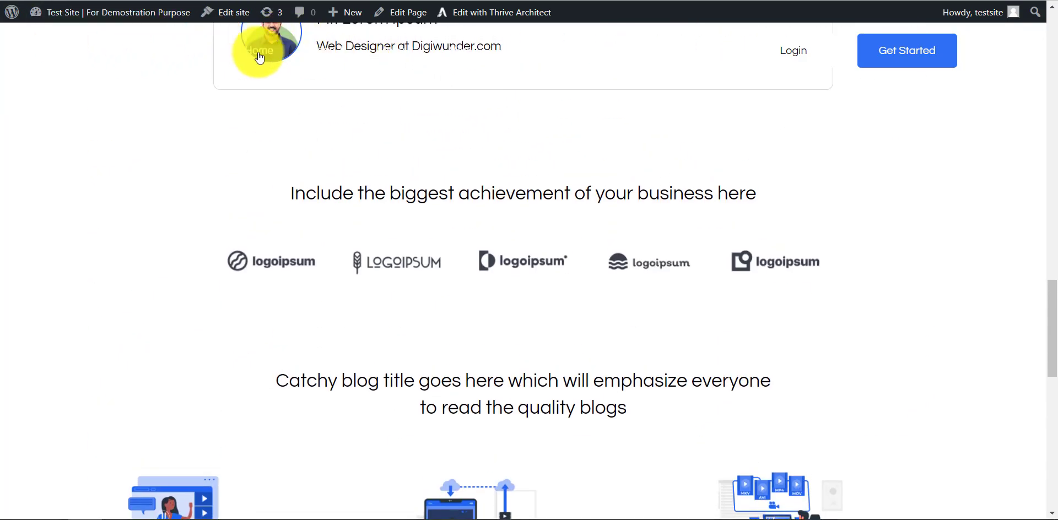
scroll(865, 78, "up", 10)
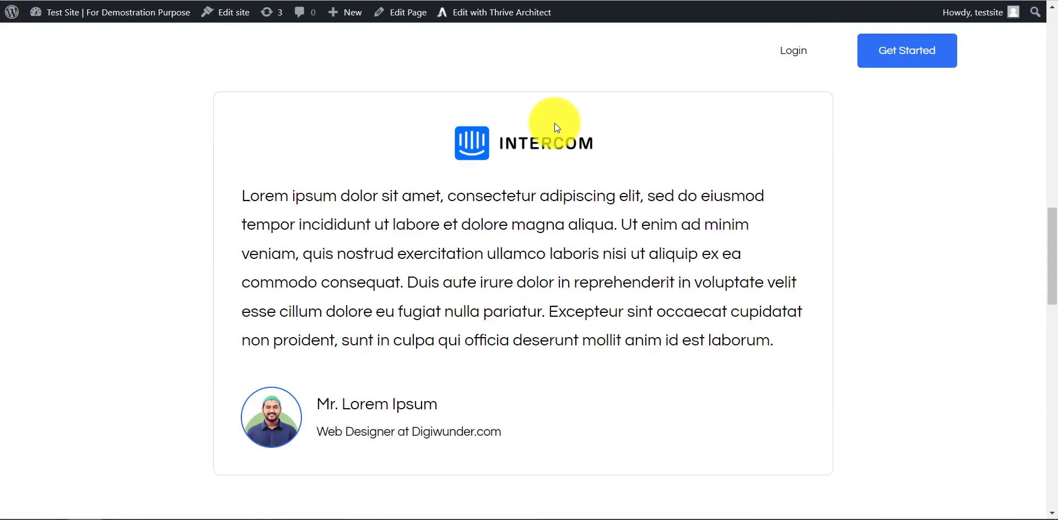
scroll(745, 164, "up", 5)
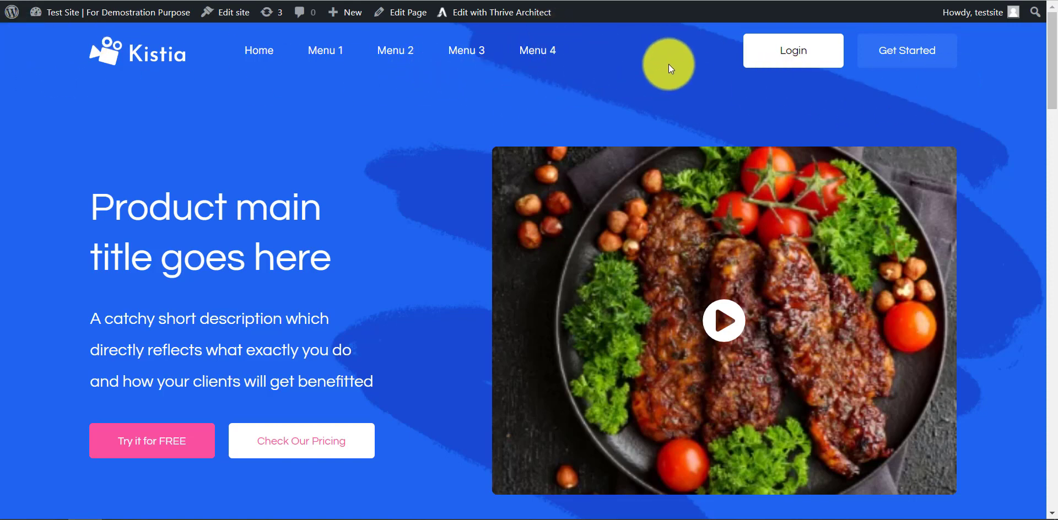
Step: Back in the editor, try the Parallax scroll behavior on the header background section, and return it to Sticky
left_click(456, 13)
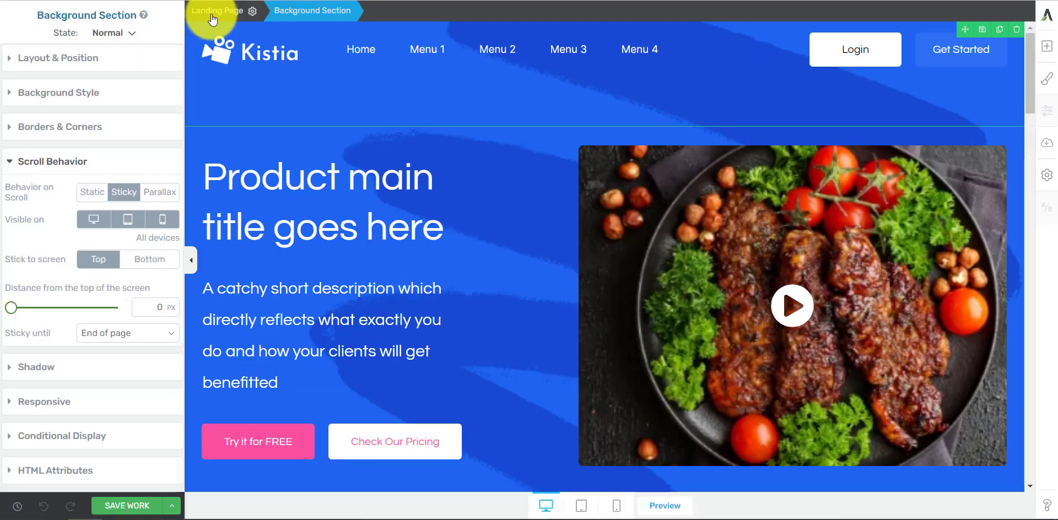
left_click(159, 194)
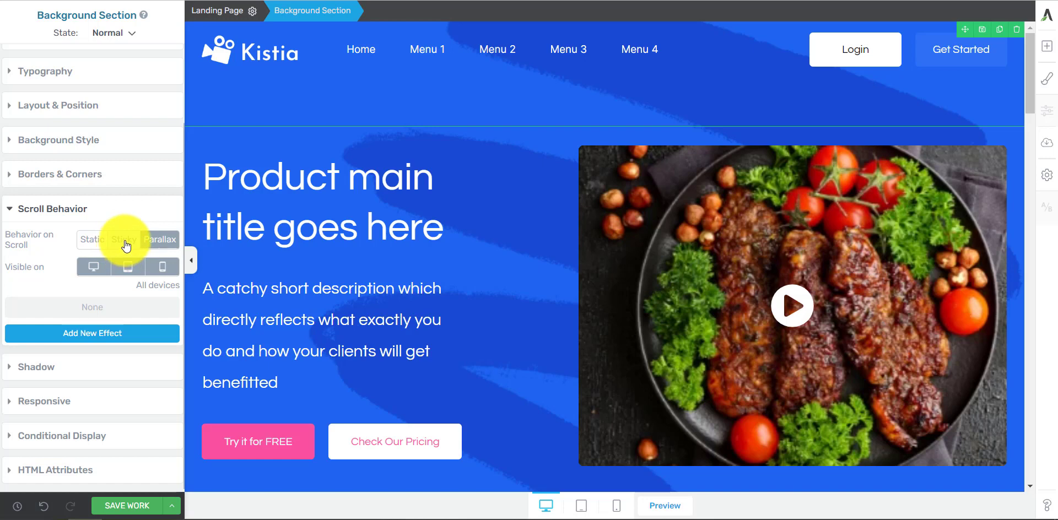
left_click(125, 240)
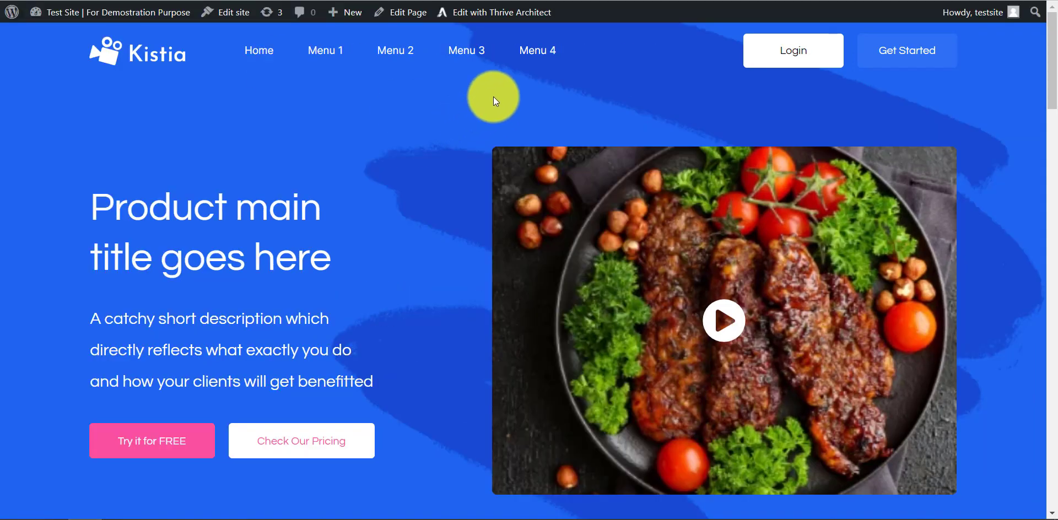
Step: Return to the live page and examine how the transparent sticky header overlaps the hero, features and testimonial content while scrolling
scroll(494, 97, "down", 6)
scroll(581, 145, "down", 12)
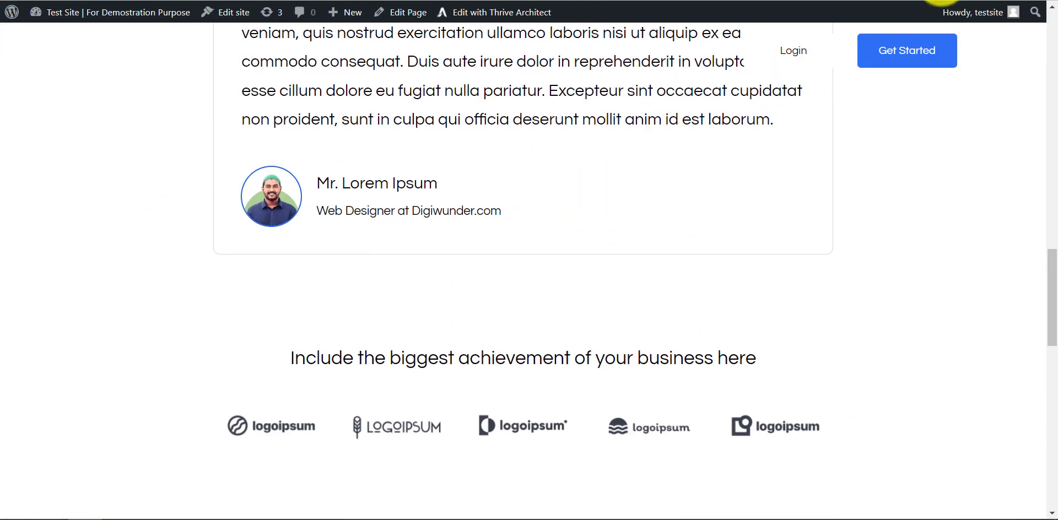
scroll(544, 263, "up", 7)
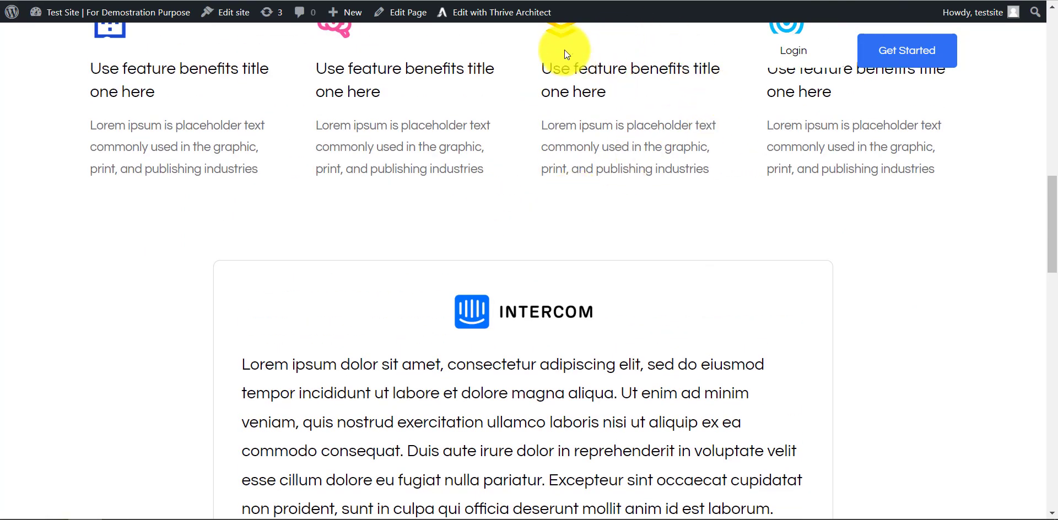
scroll(527, 143, "up", 8)
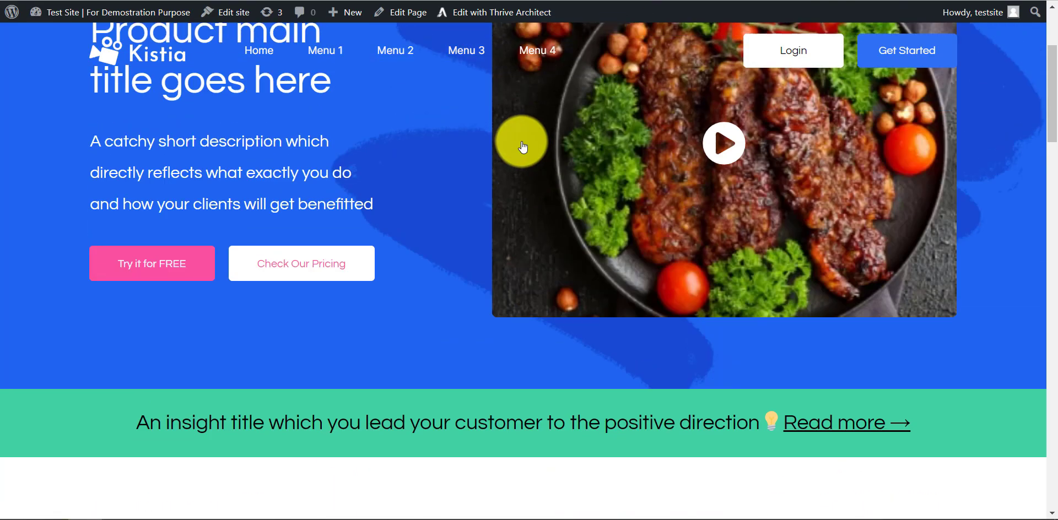
scroll(520, 142, "up", 3)
scroll(427, 142, "down", 10)
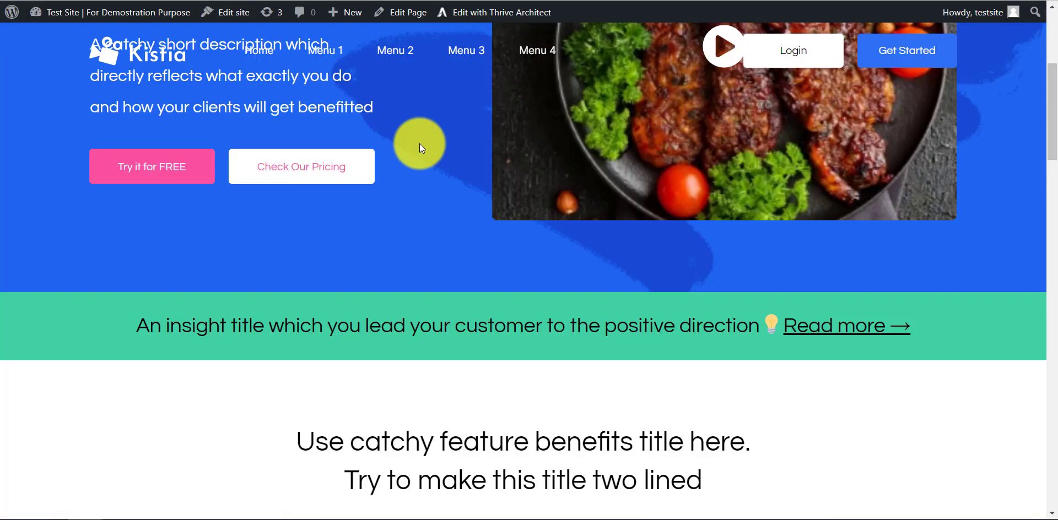
scroll(504, 194, "down", 3)
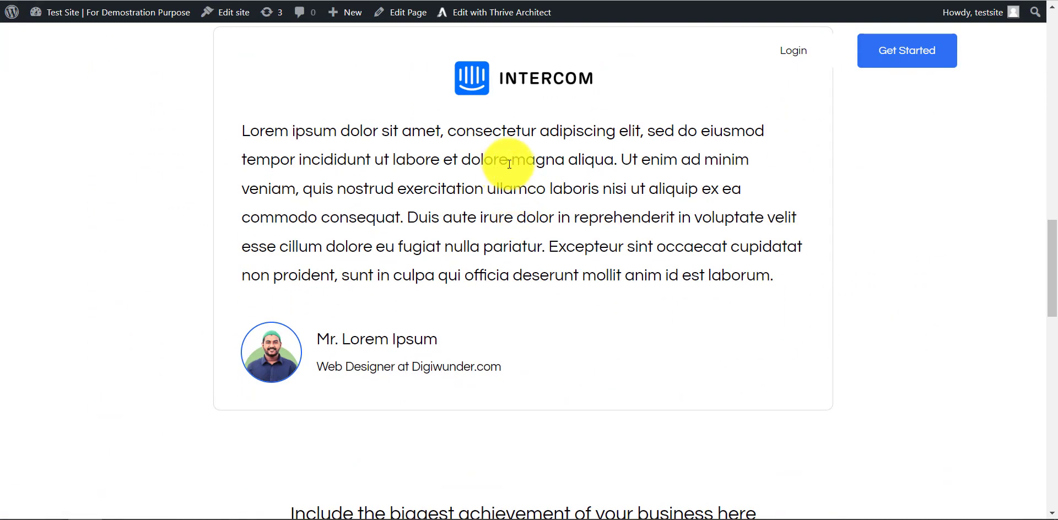
scroll(520, 230, "up", 5)
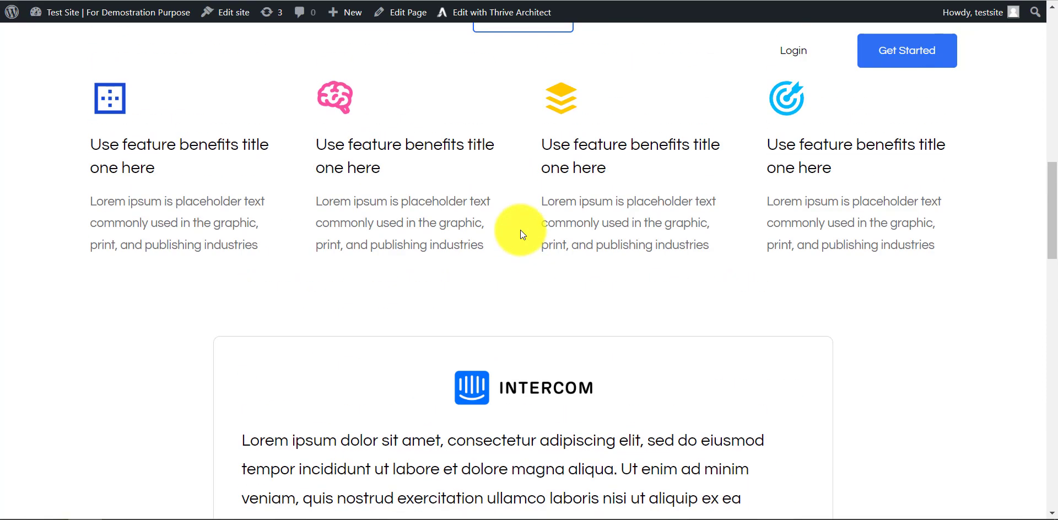
scroll(520, 233, "down", 4)
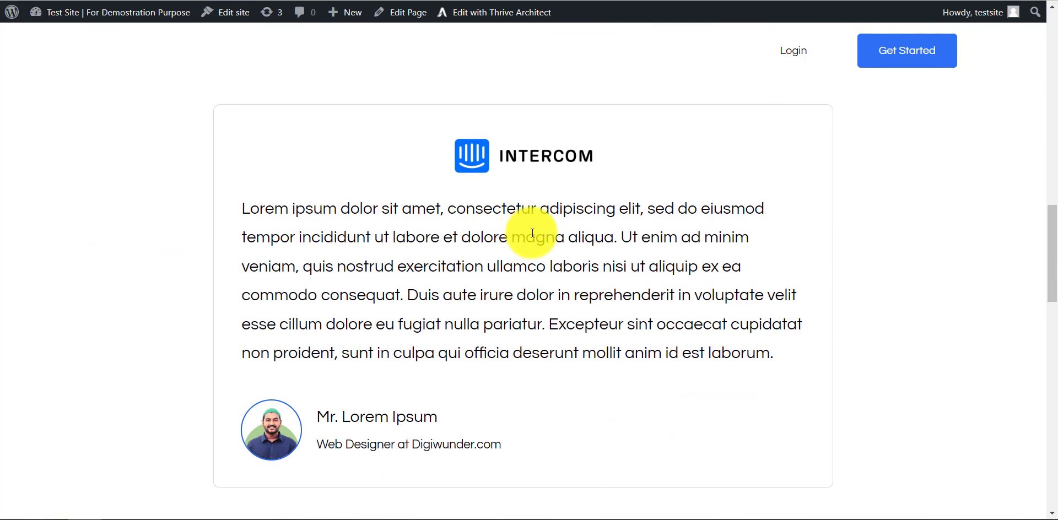
scroll(632, 285, "up", 1)
scroll(632, 285, "up", 3)
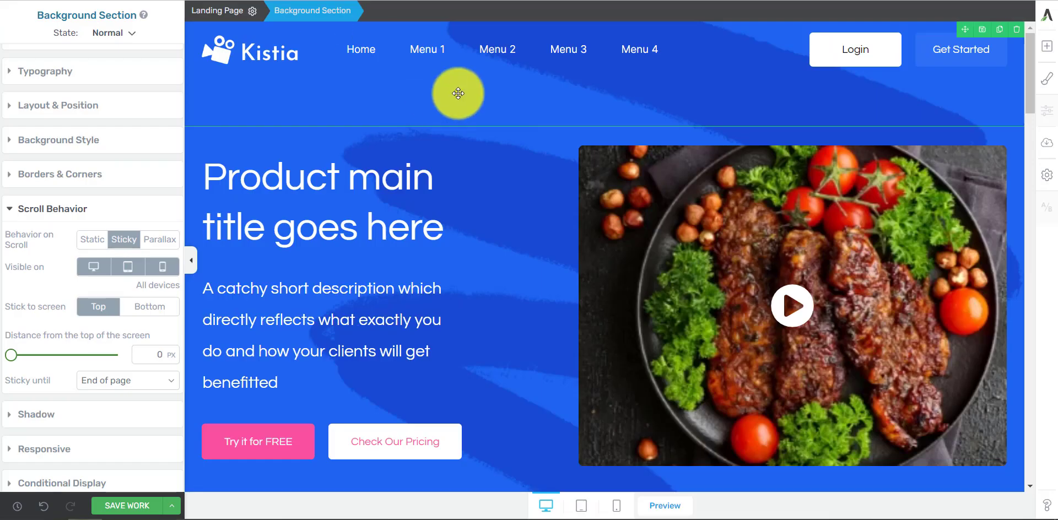
Step: In the editor, set the header background section's scroll behavior to Static, save the work, and check the header's scrolling on the live page
left_click(92, 238)
left_click(128, 506)
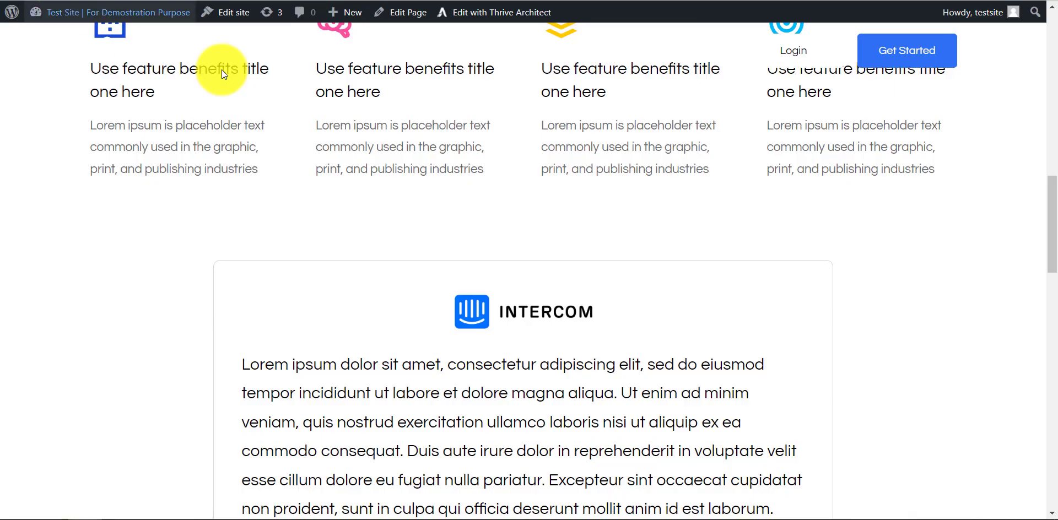
scroll(472, 142, "up", 10)
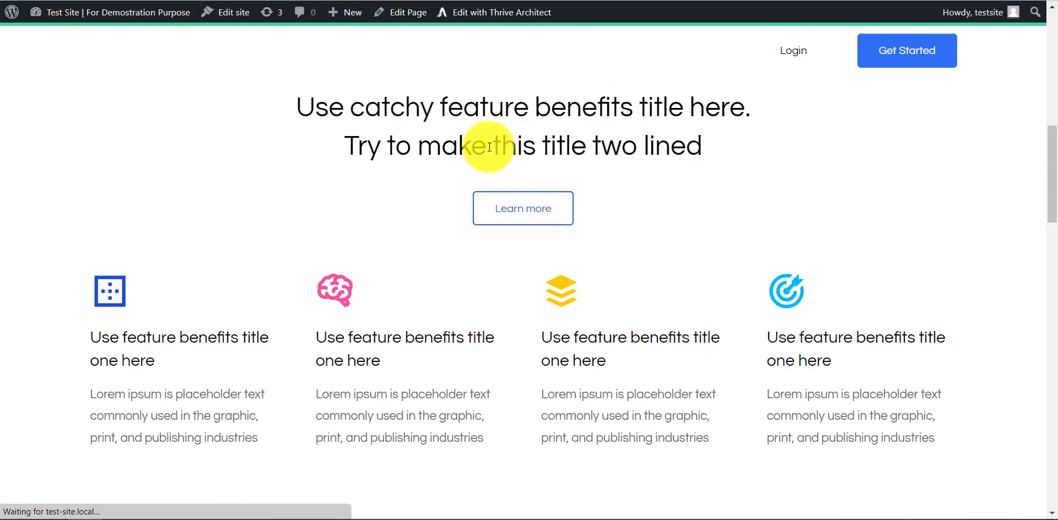
scroll(577, 180, "down", 4)
scroll(577, 180, "up", 8)
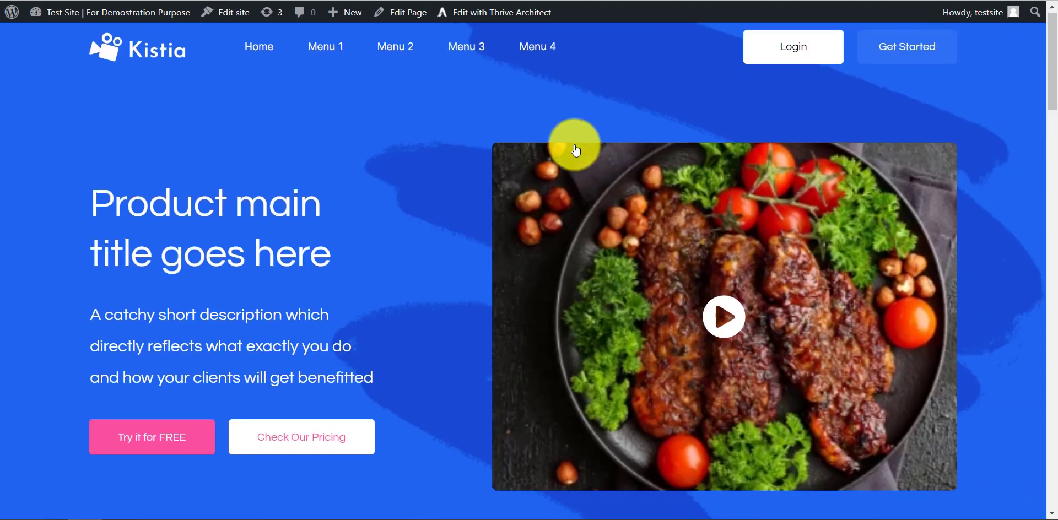
scroll(577, 180, "down", 9)
scroll(577, 182, "up", 8)
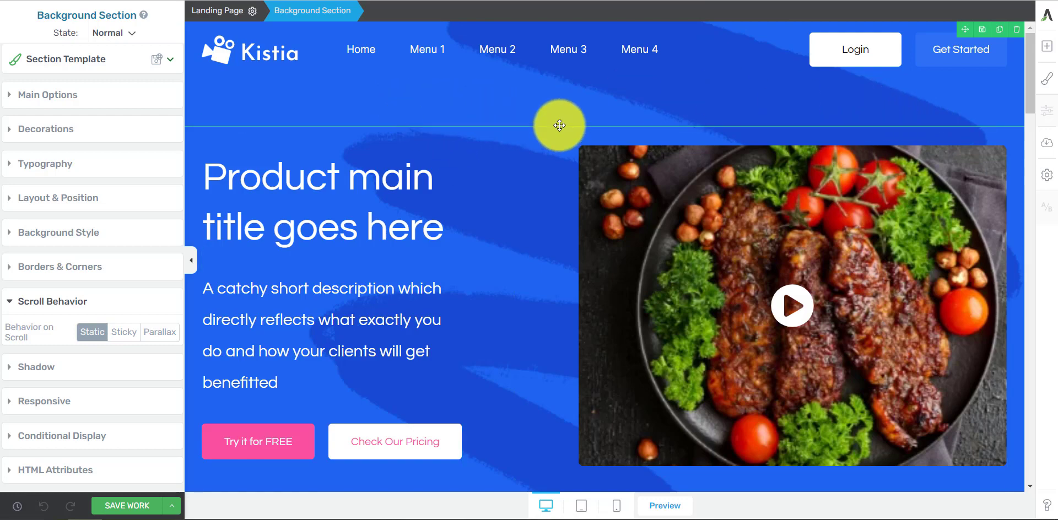
Step: Back in the editor, compare selecting the "Try it for FREE" button with selecting its inline text, and select the "Check Our Pricing" button as well
scroll(560, 146, "down", 5)
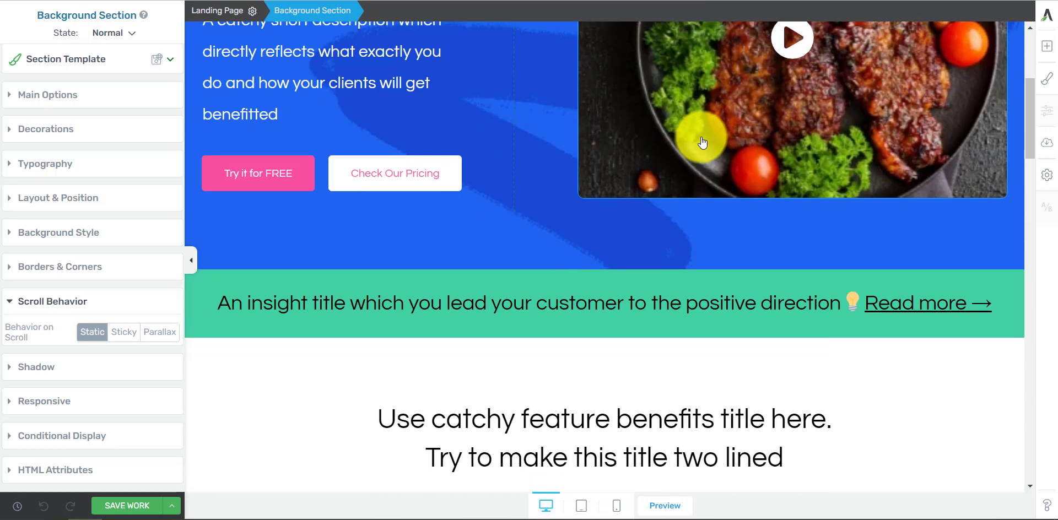
scroll(446, 228, "up", 1)
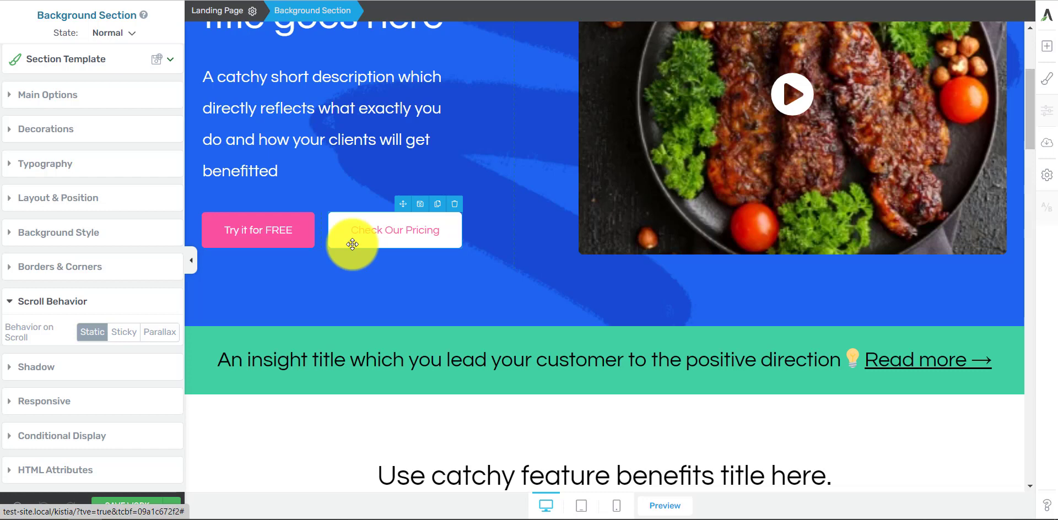
left_click(296, 242)
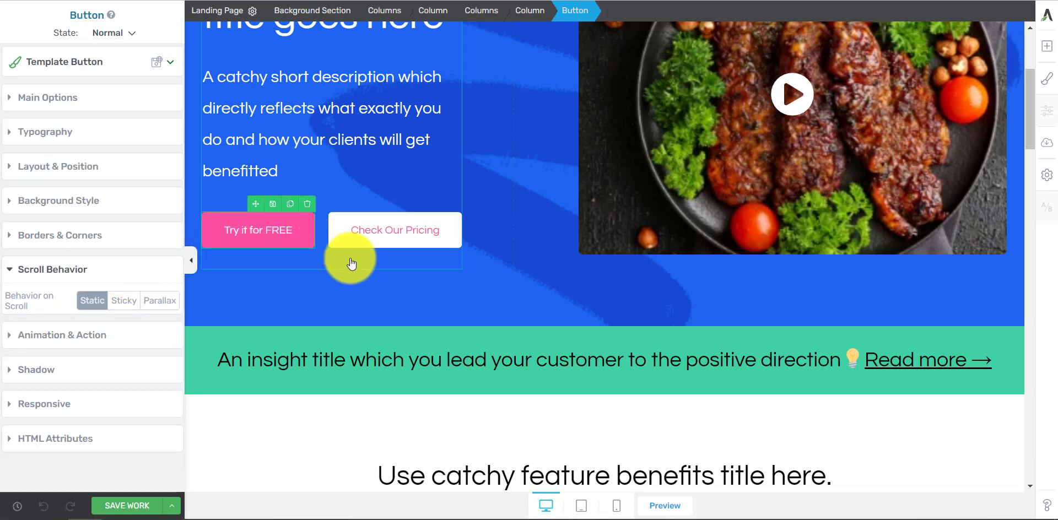
left_click(272, 233)
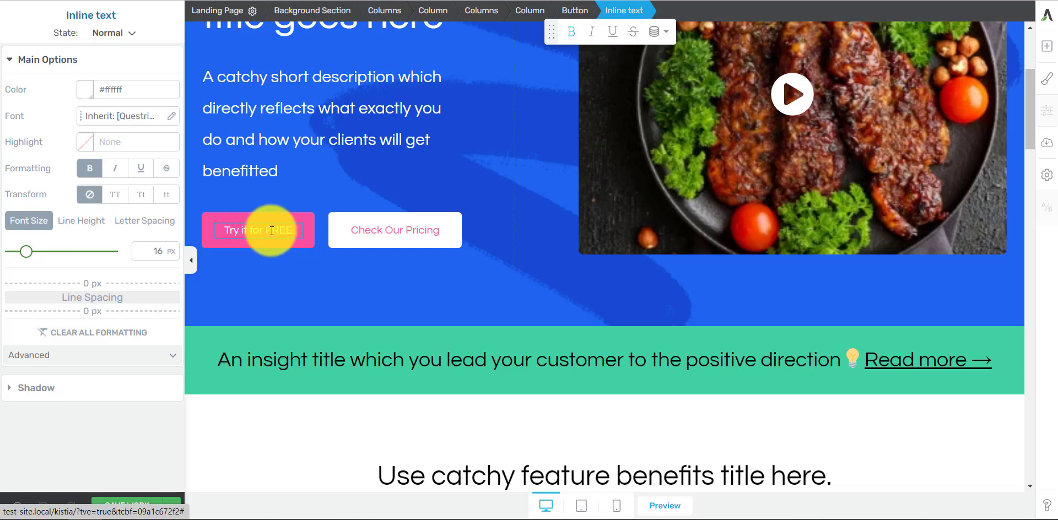
mouse_move(286, 237)
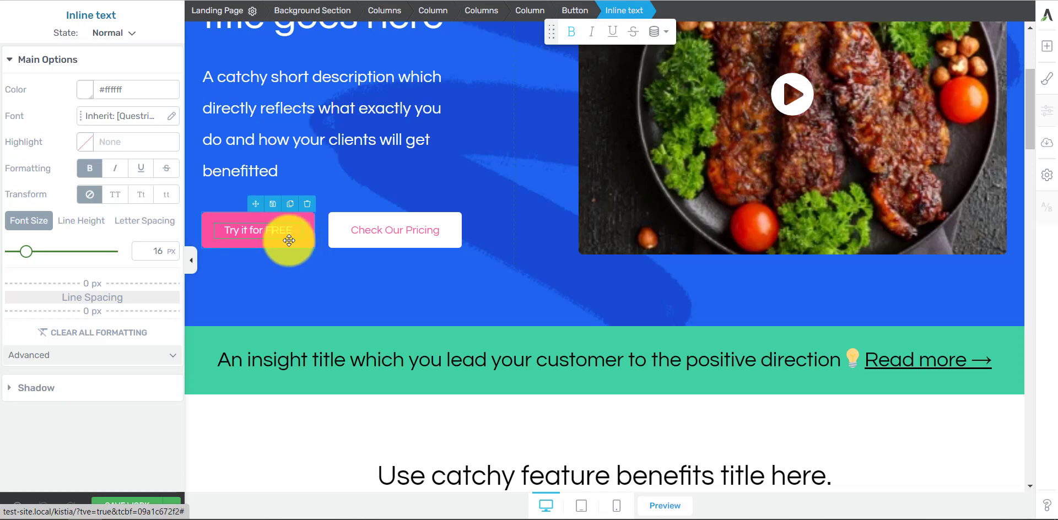
left_click(307, 241)
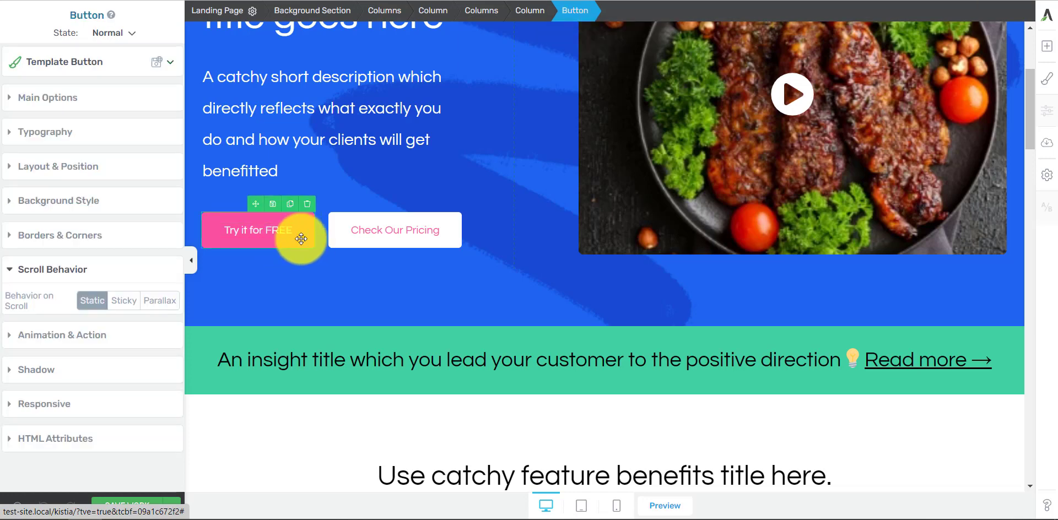
left_click(279, 232)
mouse_move(355, 231)
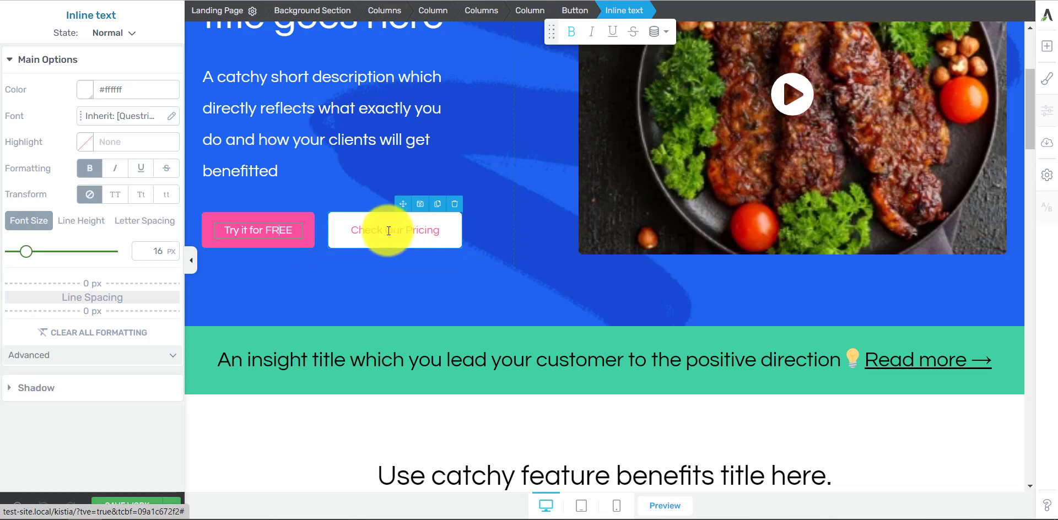
left_click(339, 242)
left_click(301, 246)
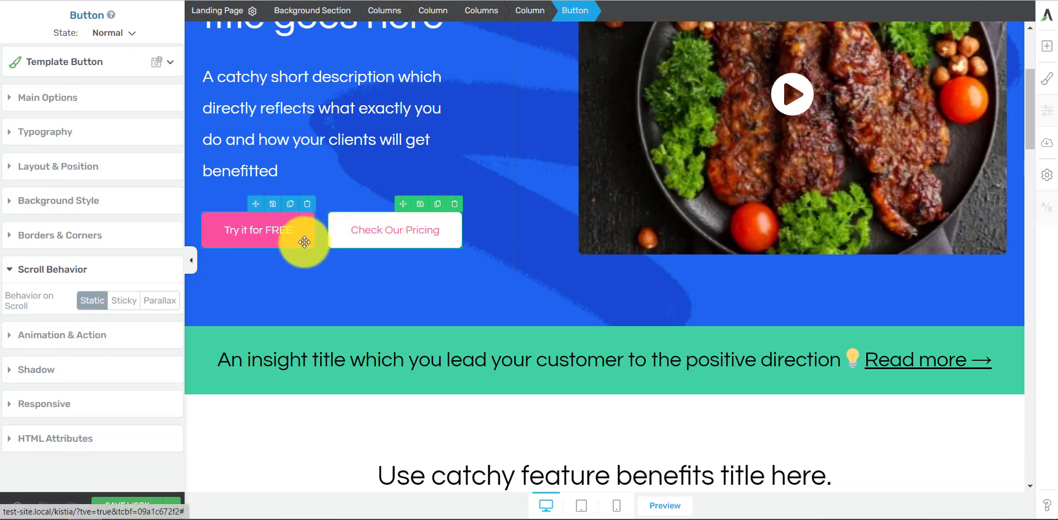
Step: Examine the "Try it for FREE" button's Animation & Action settings and its link options under Main Options
left_click(93, 335)
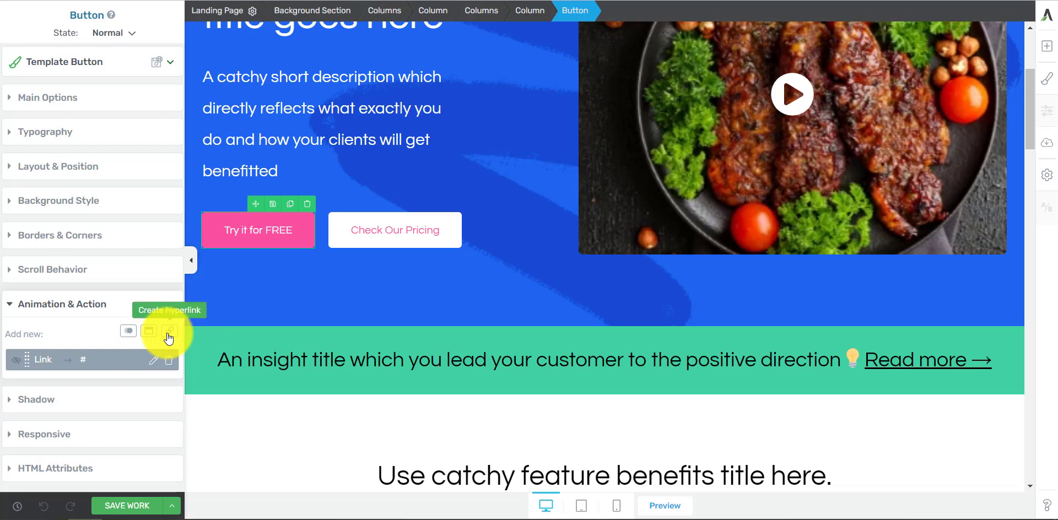
left_click(132, 99)
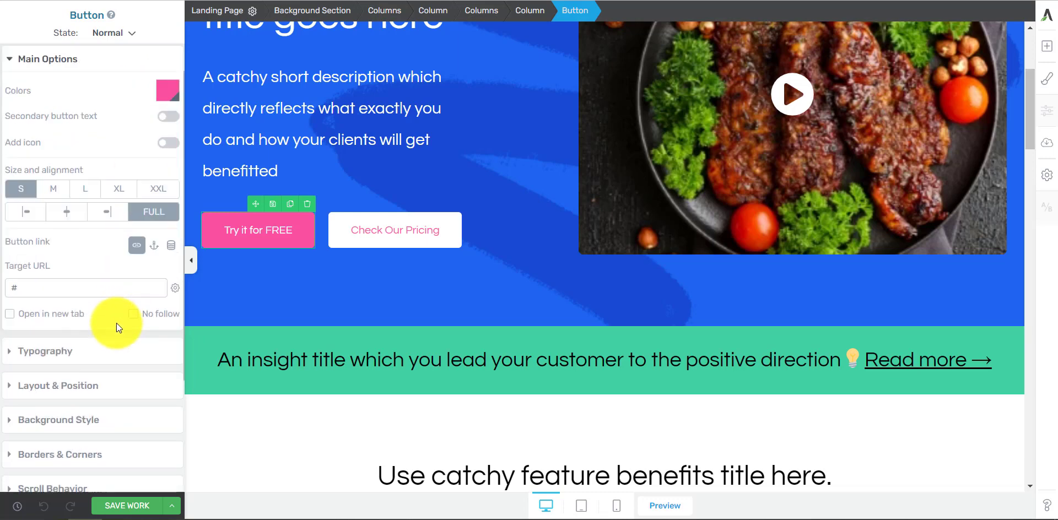
scroll(115, 353, "down", 3)
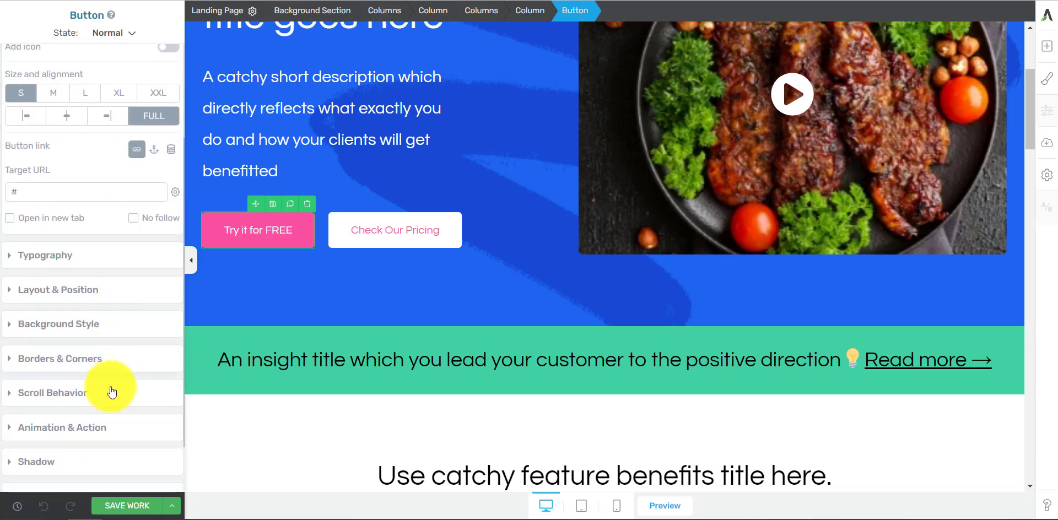
left_click(123, 433)
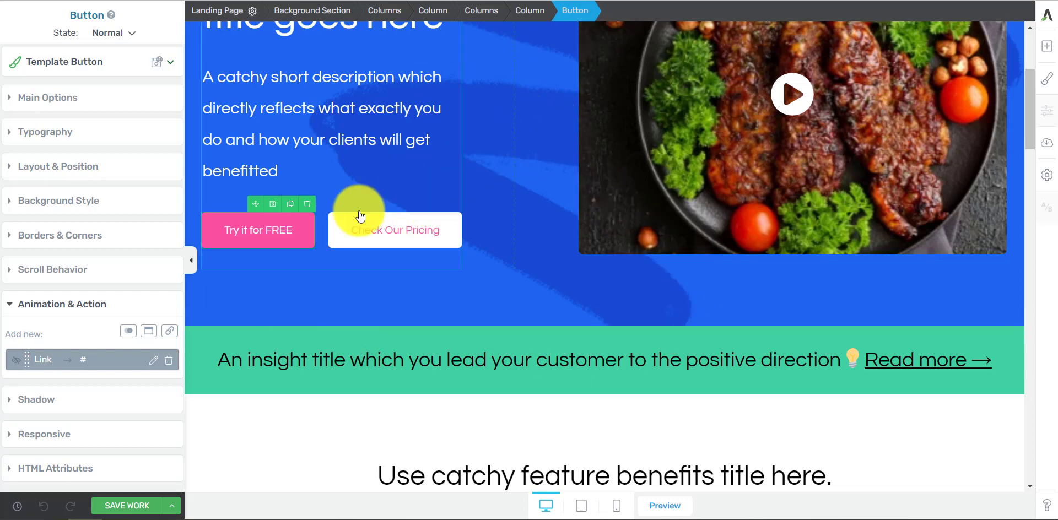
Step: Try the "Slide, bottom" and "Slide, right" animations on the "Try it for FREE" button, and cancel the animation choice
left_click(124, 334)
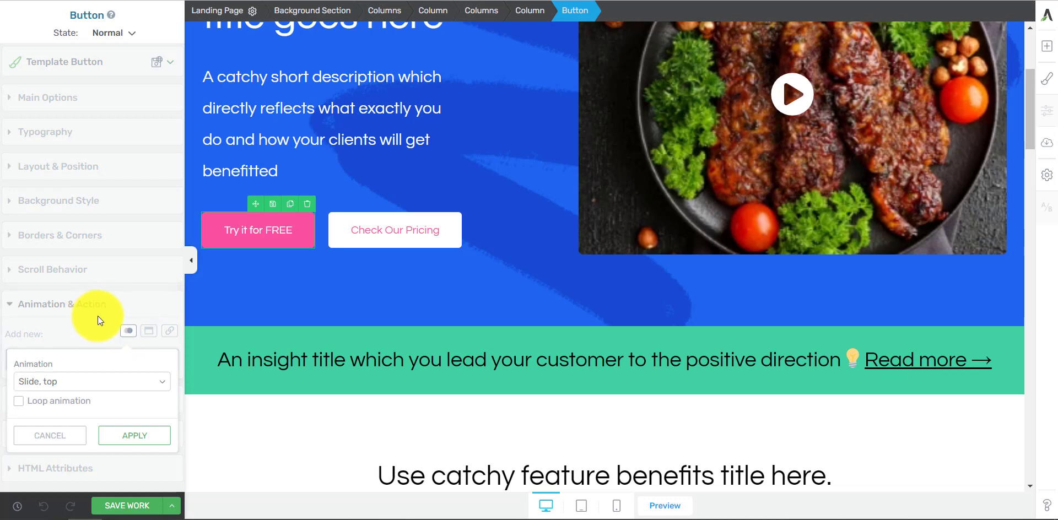
left_click(84, 381)
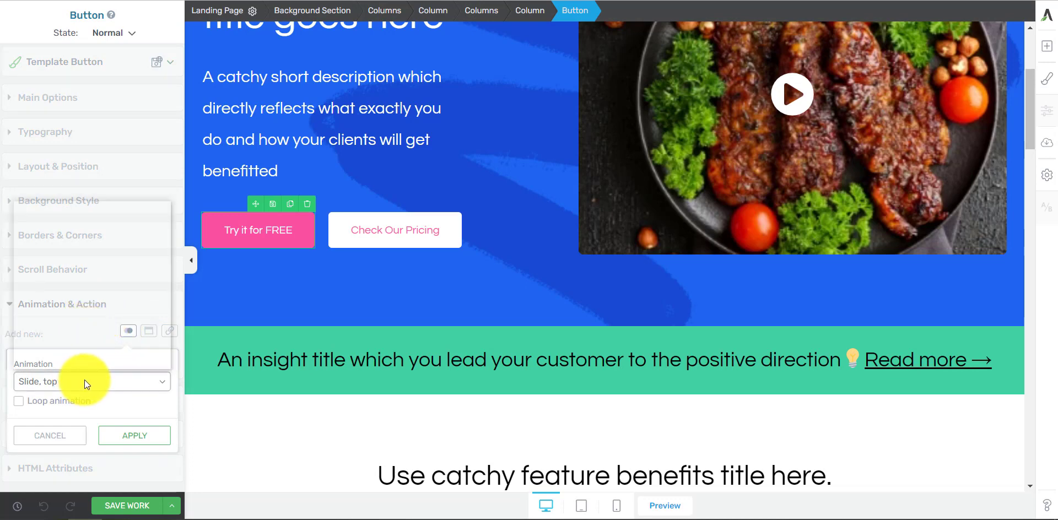
left_click(88, 234)
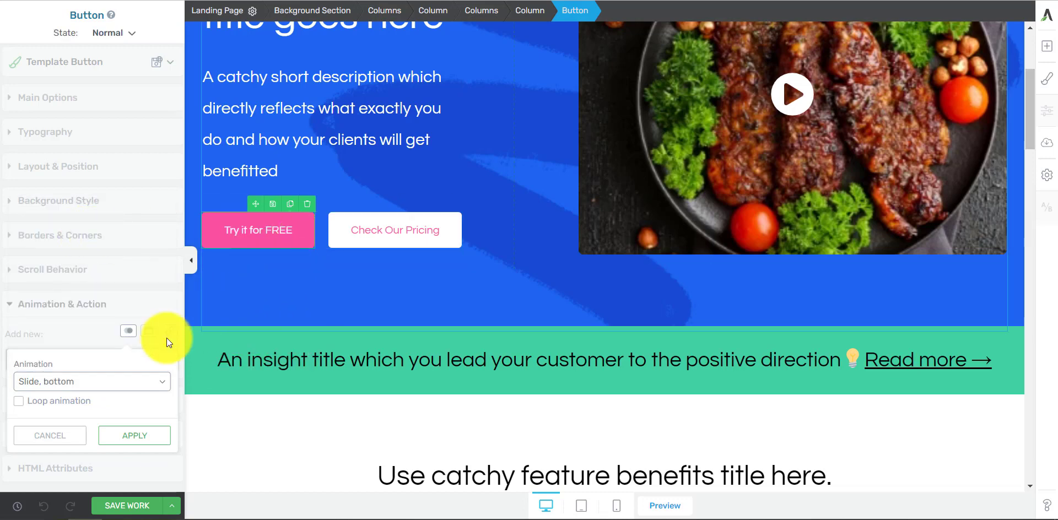
left_click(118, 376)
left_click(88, 242)
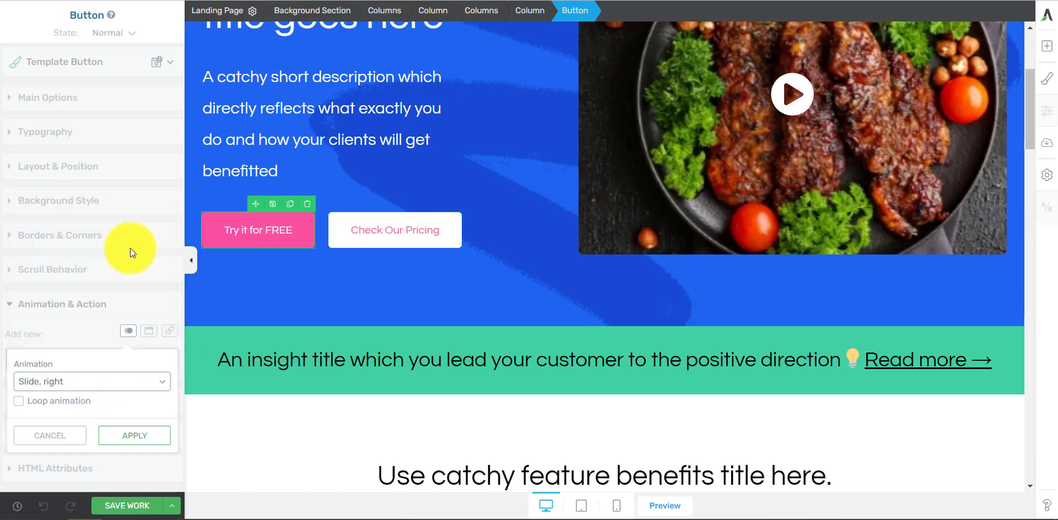
left_click(120, 376)
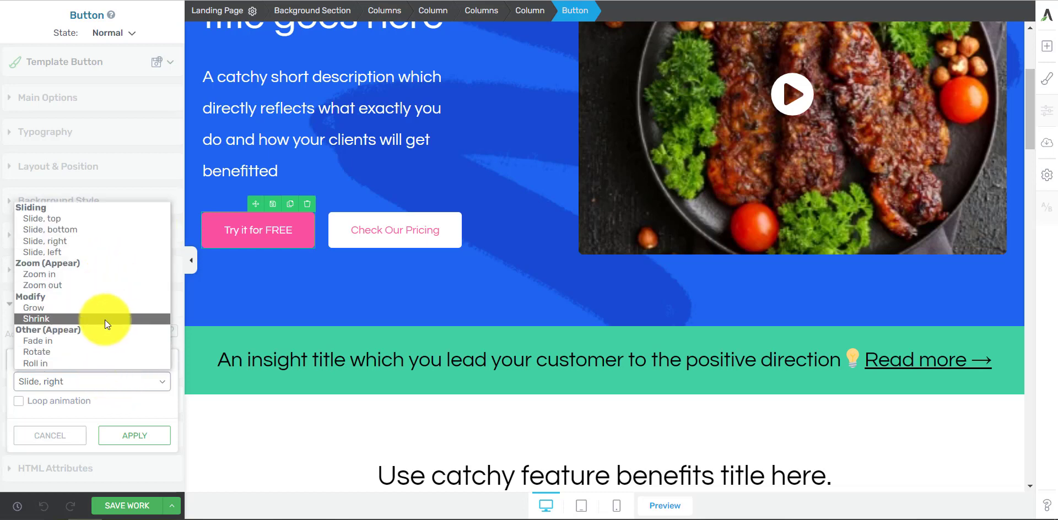
left_click(78, 435)
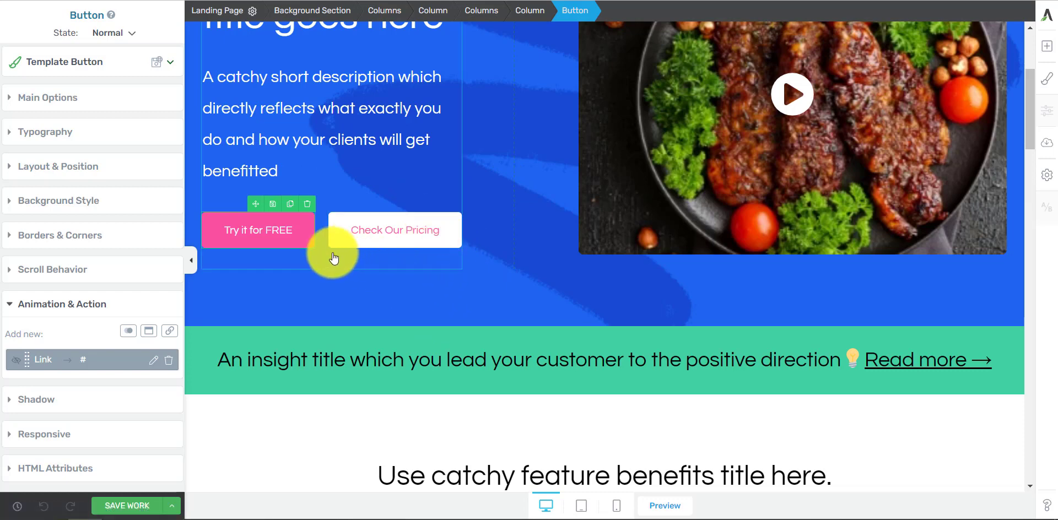
Step: In the "Try it for FREE" button's Hover state, add the Shrink animation
left_click(136, 36)
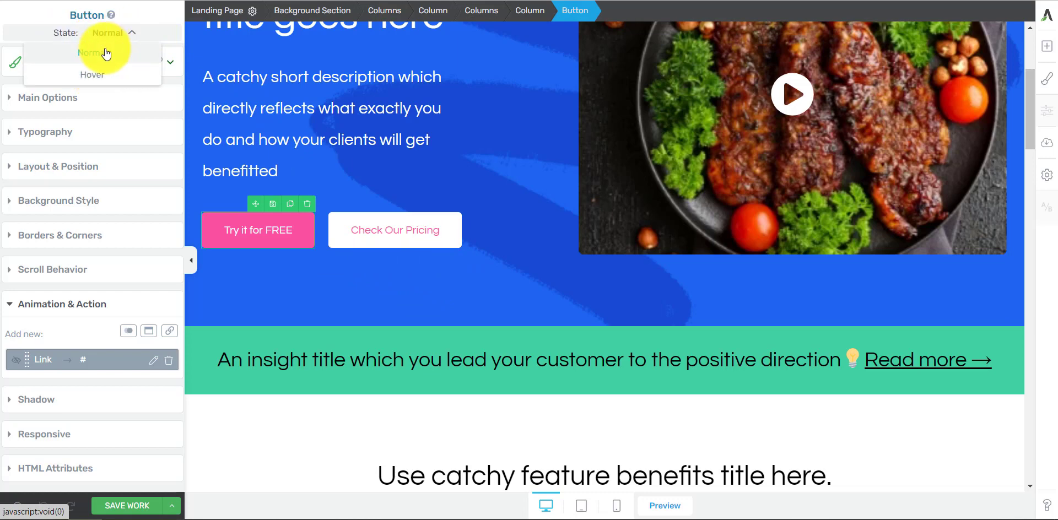
left_click(123, 80)
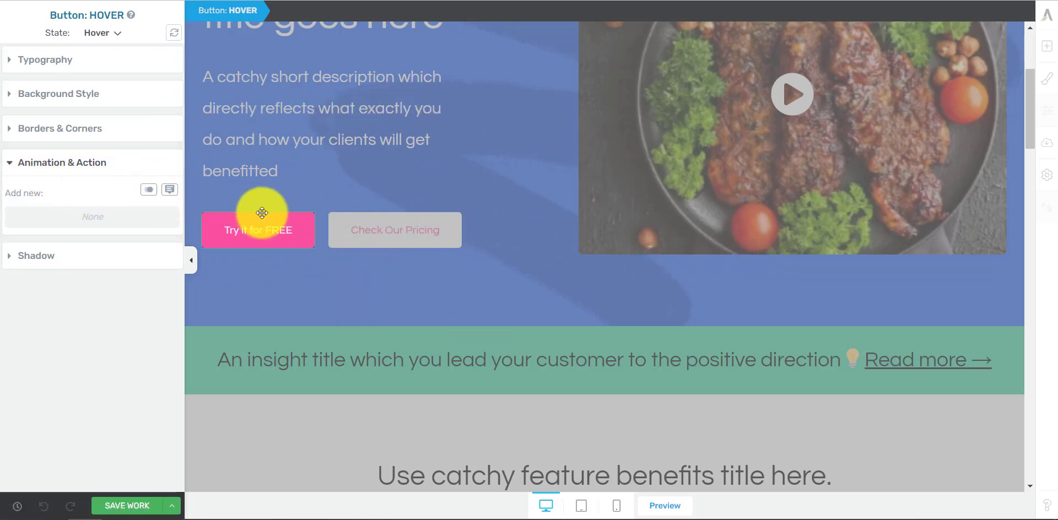
left_click(150, 191)
left_click(98, 240)
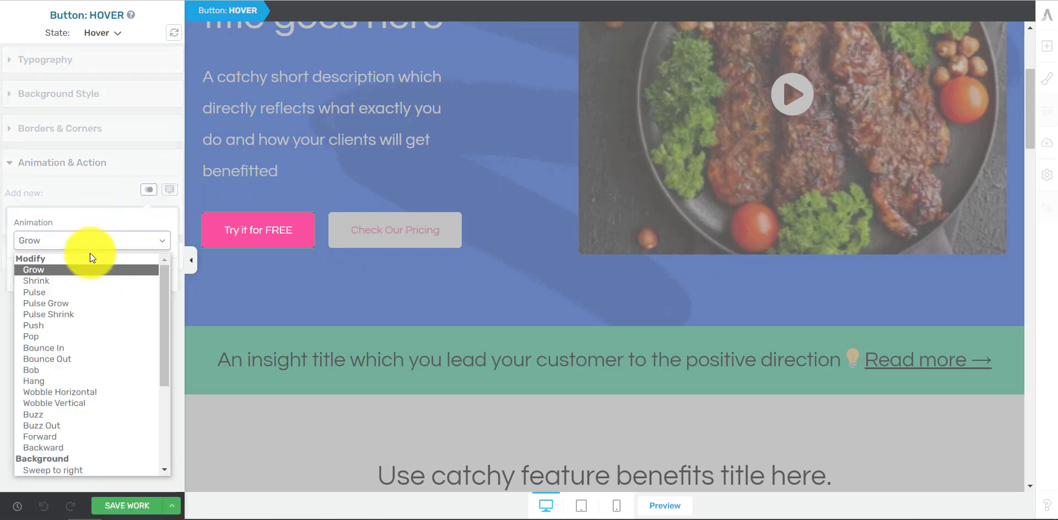
left_click(63, 280)
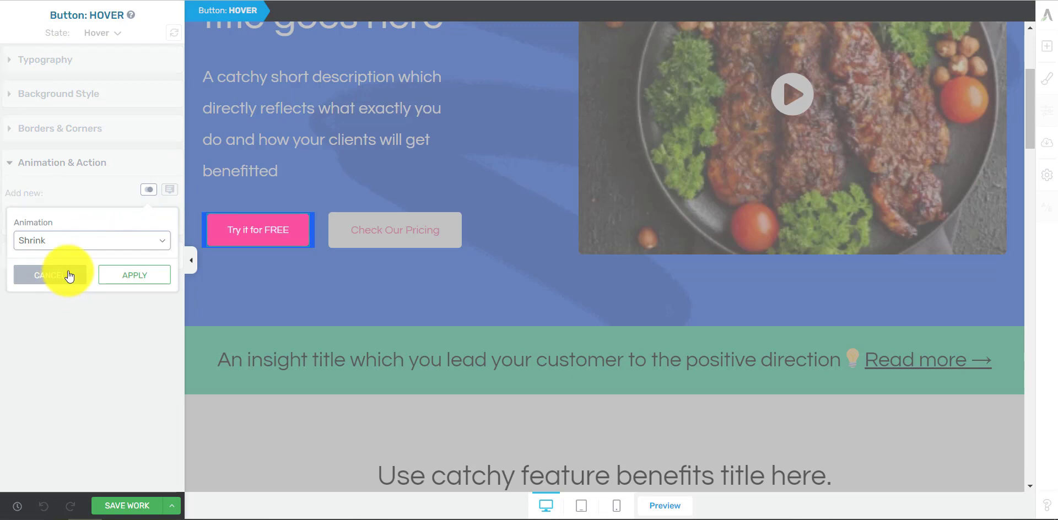
left_click(81, 240)
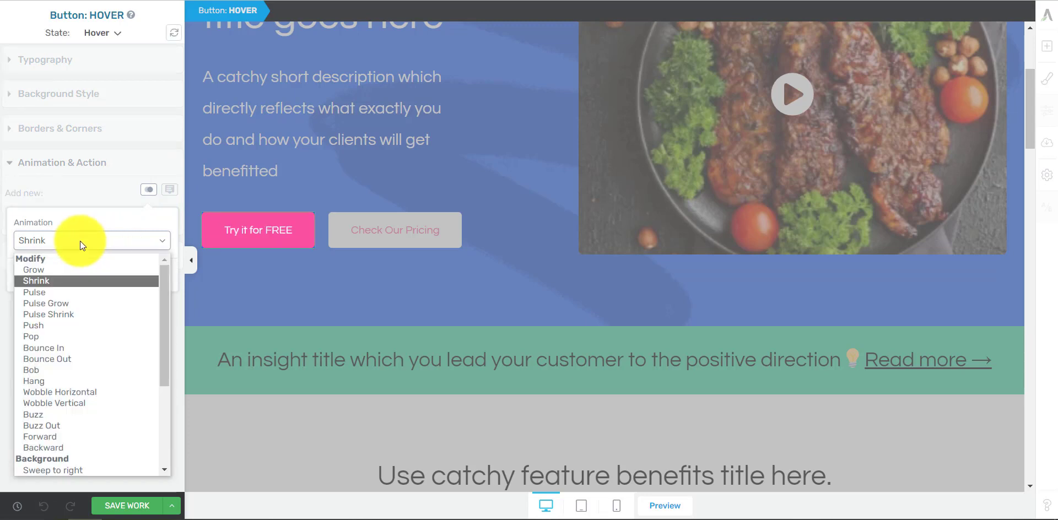
left_click(70, 281)
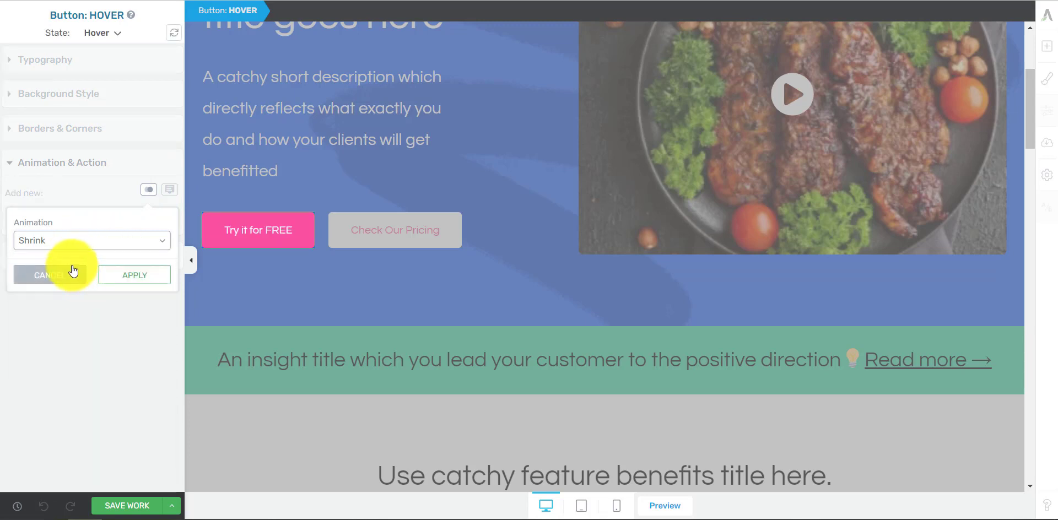
left_click(143, 278)
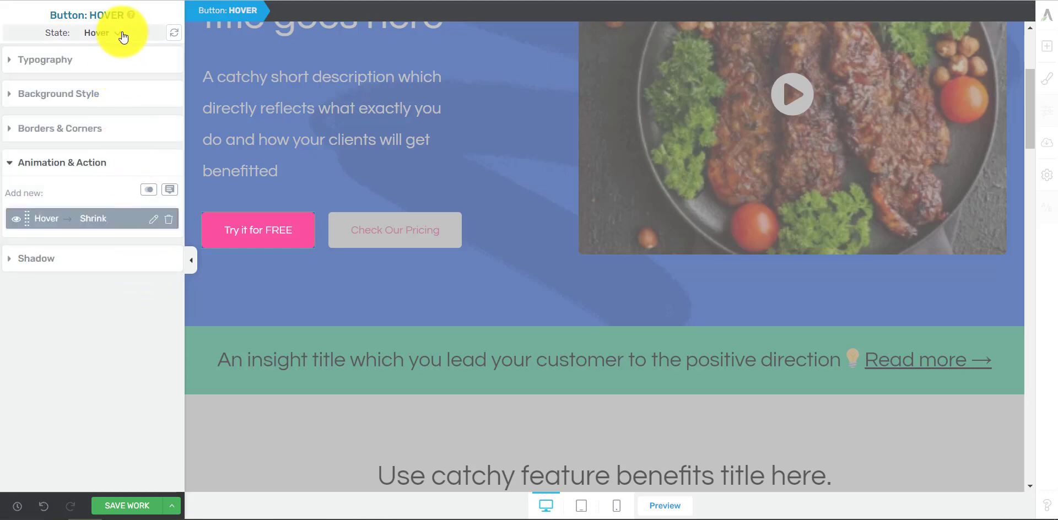
Step: Return the button to its Normal state, save the work, and check the button's hover animation on the live page
left_click(116, 32)
left_click(108, 58)
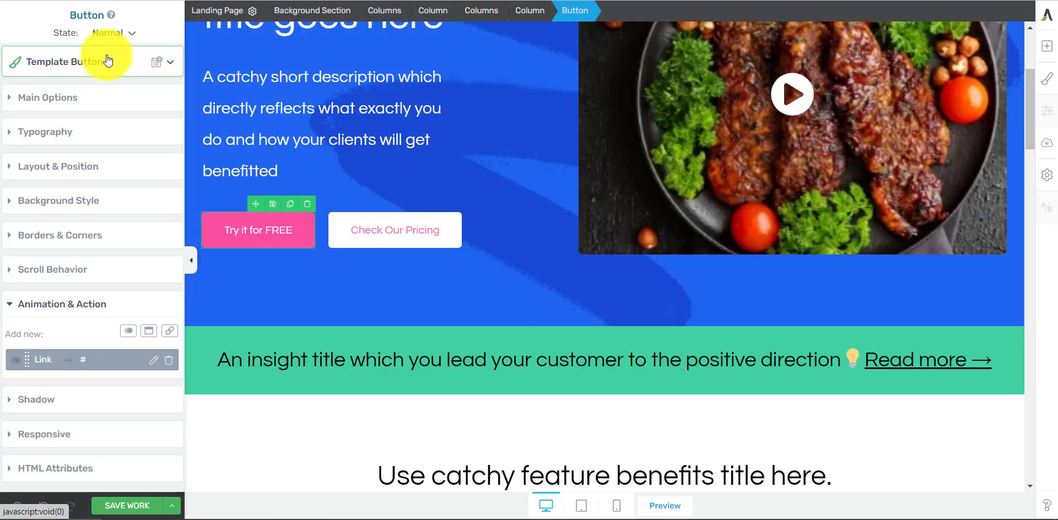
left_click(127, 506)
left_click(217, 420)
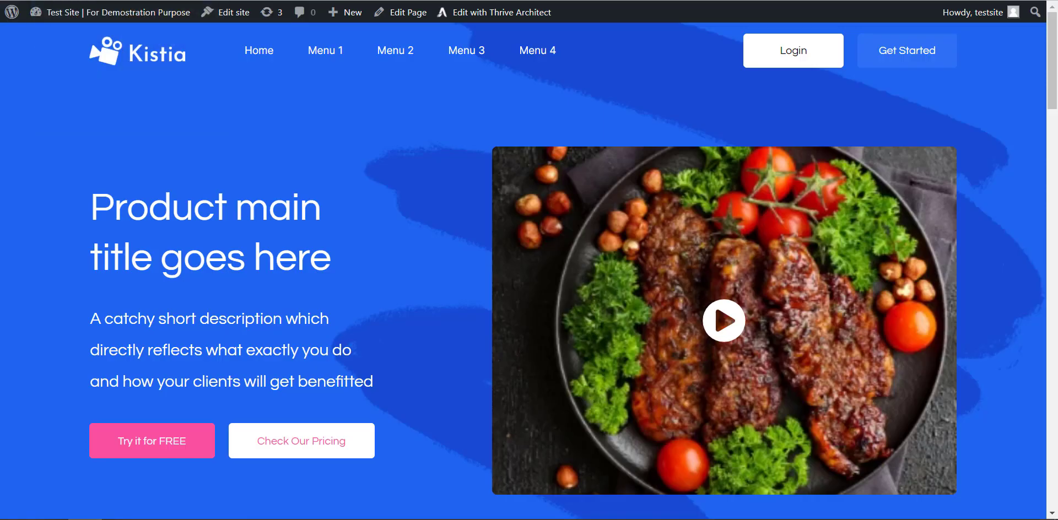
left_click(52, 0)
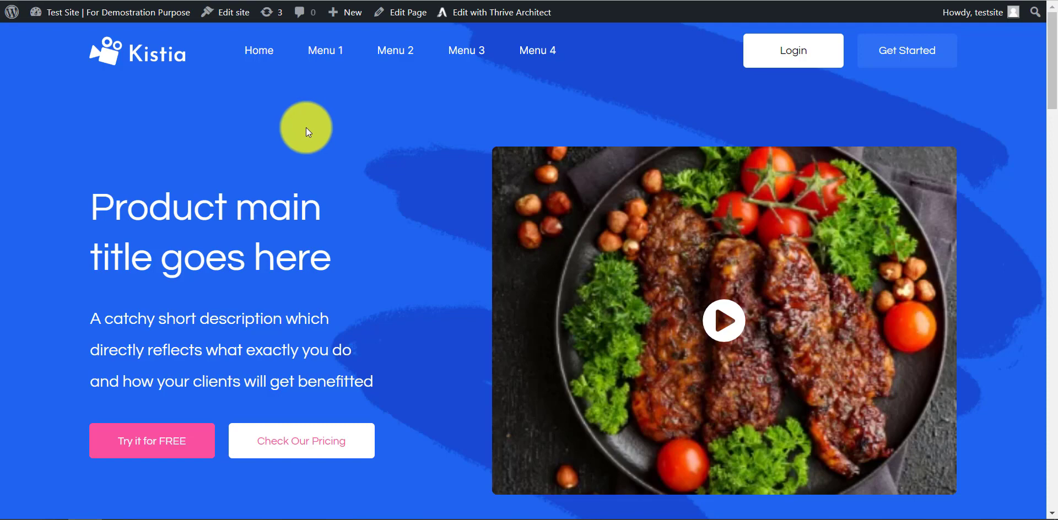
scroll(306, 128, "down", 5)
scroll(390, 156, "up", 4)
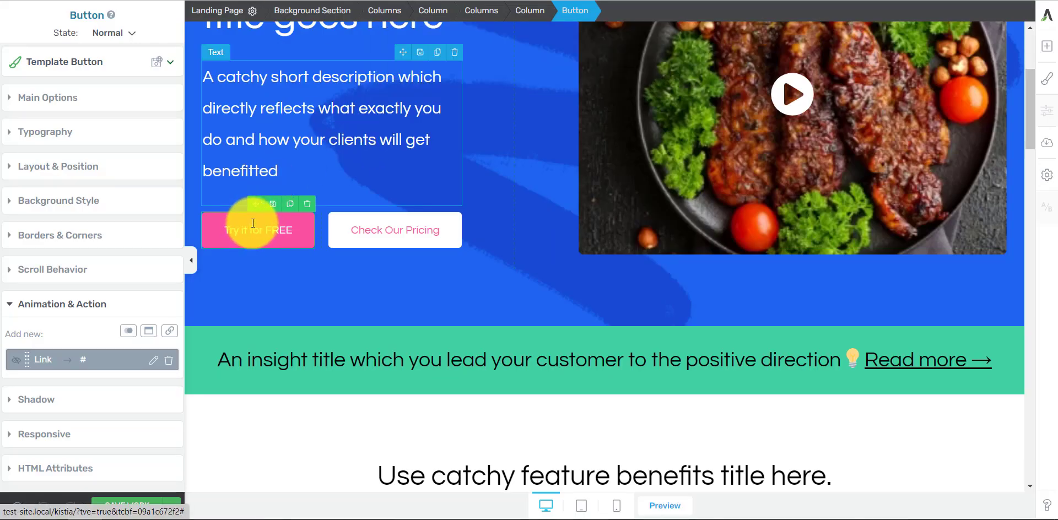
Step: Back in the editor, unlink the "Try it for FREE" button's Hover background from the global color and set its opacity to 85
left_click(130, 33)
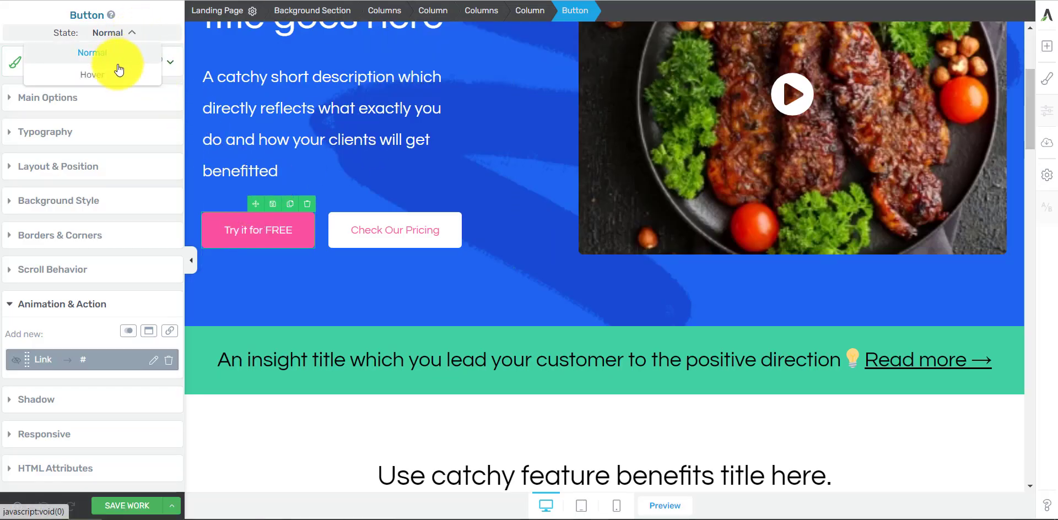
left_click(113, 76)
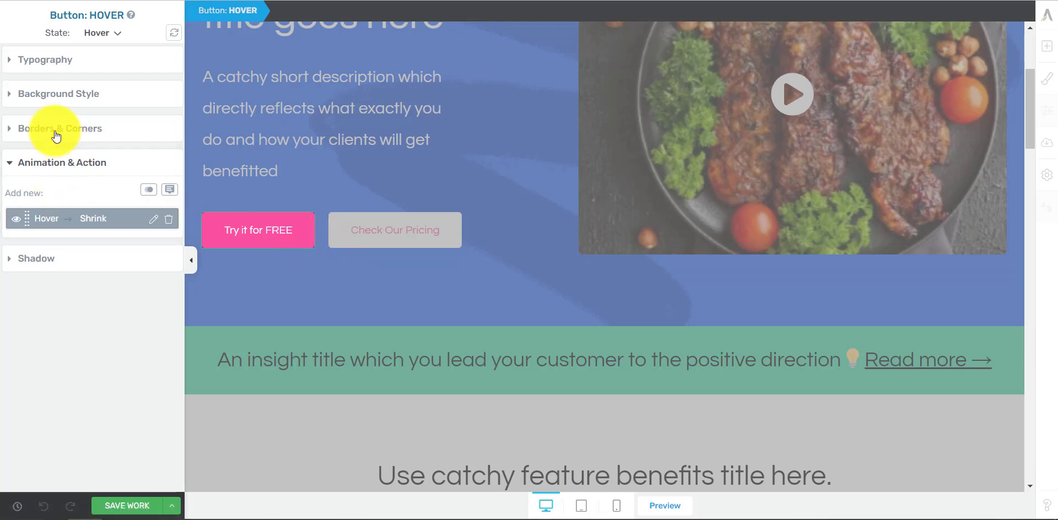
left_click(81, 100)
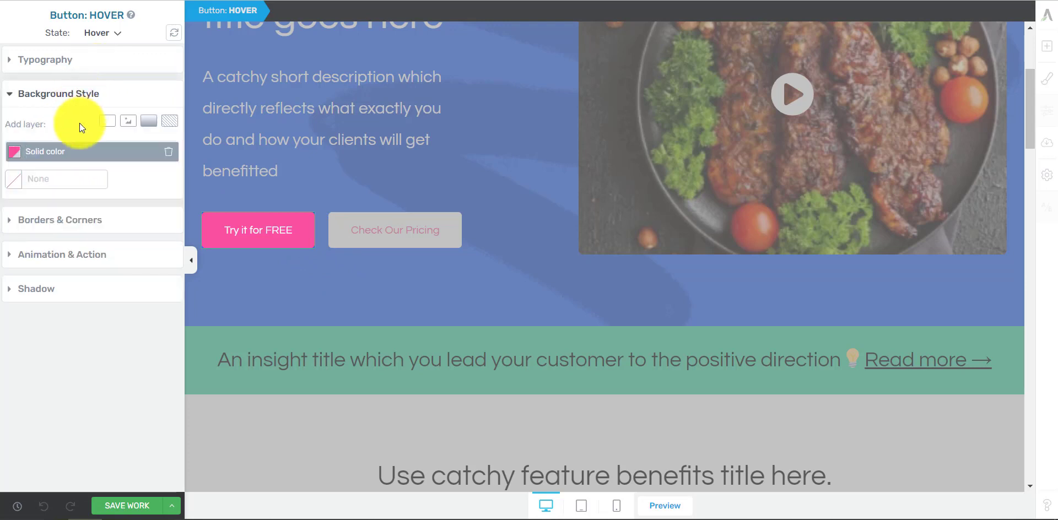
left_click(15, 151)
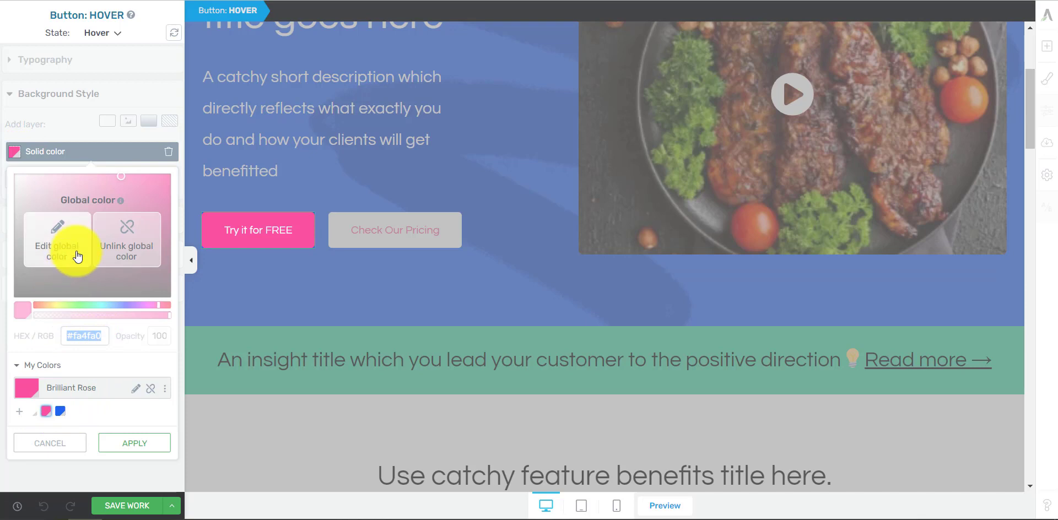
left_click(122, 266)
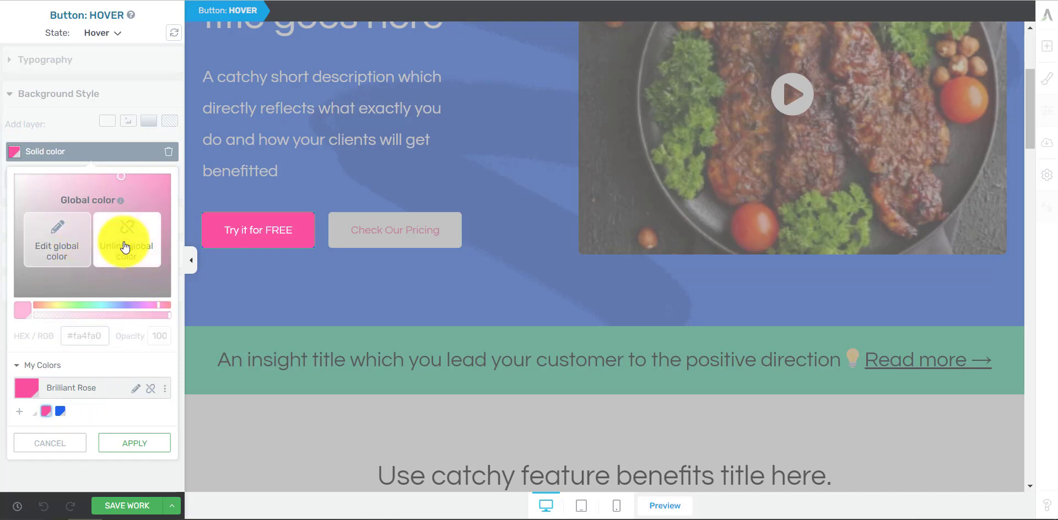
left_click_drag(167, 318, 146, 316)
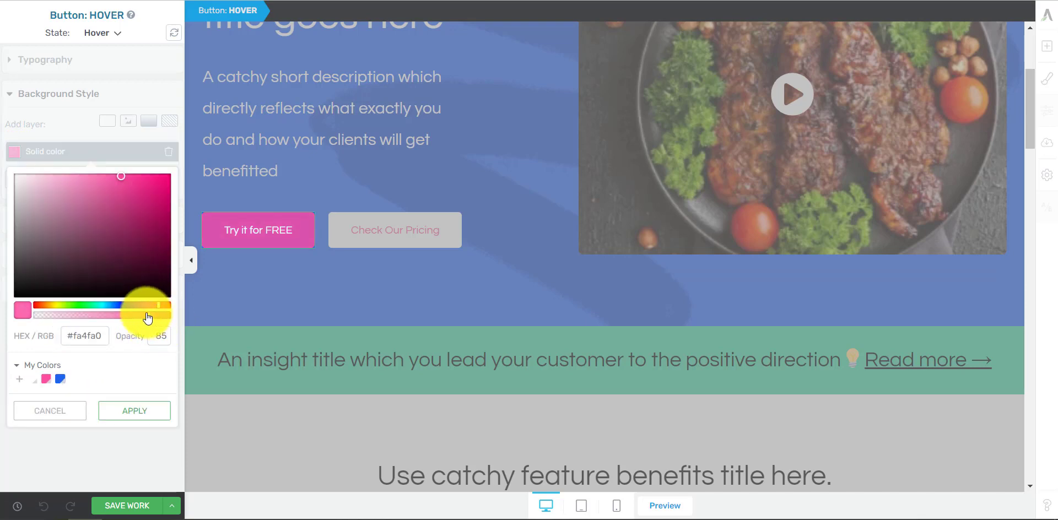
left_click(146, 411)
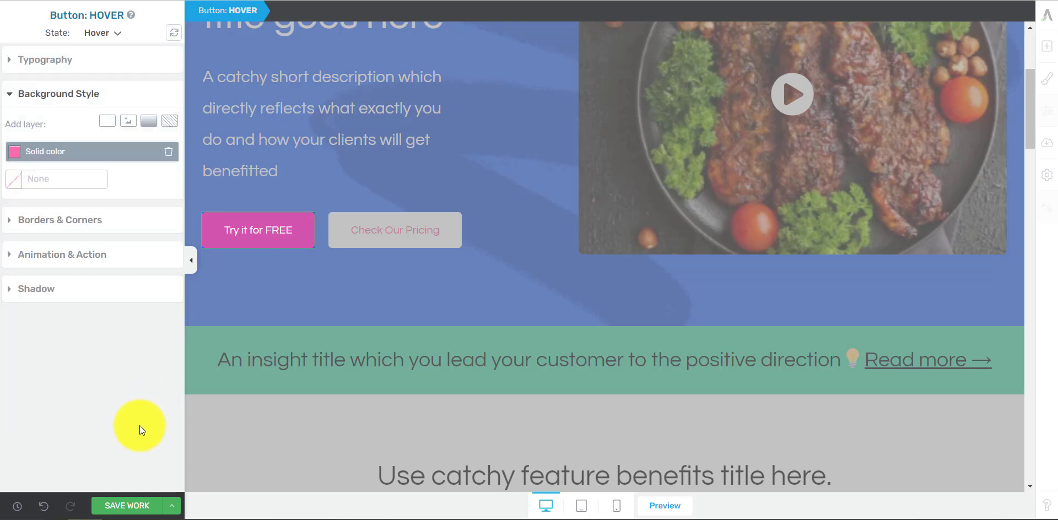
Step: Return the button to its Normal state, save the work, and check its hover background on the live page
left_click(118, 32)
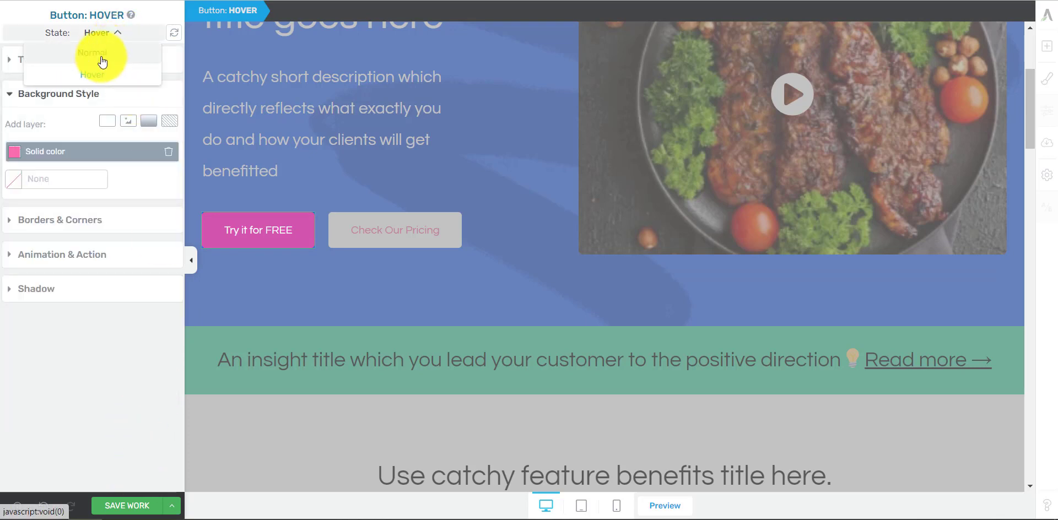
left_click(102, 60)
left_click(139, 505)
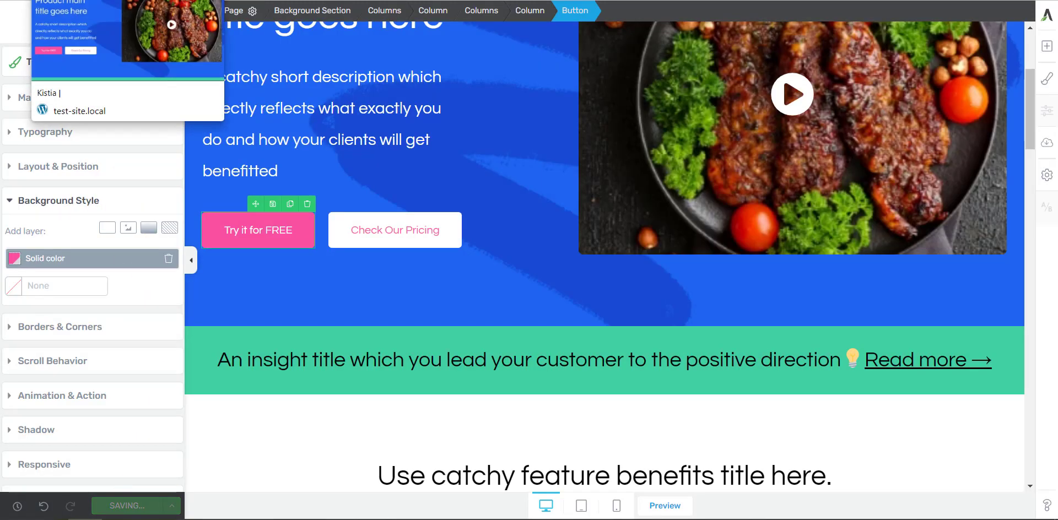
left_click(71, 0)
left_click(47, 0)
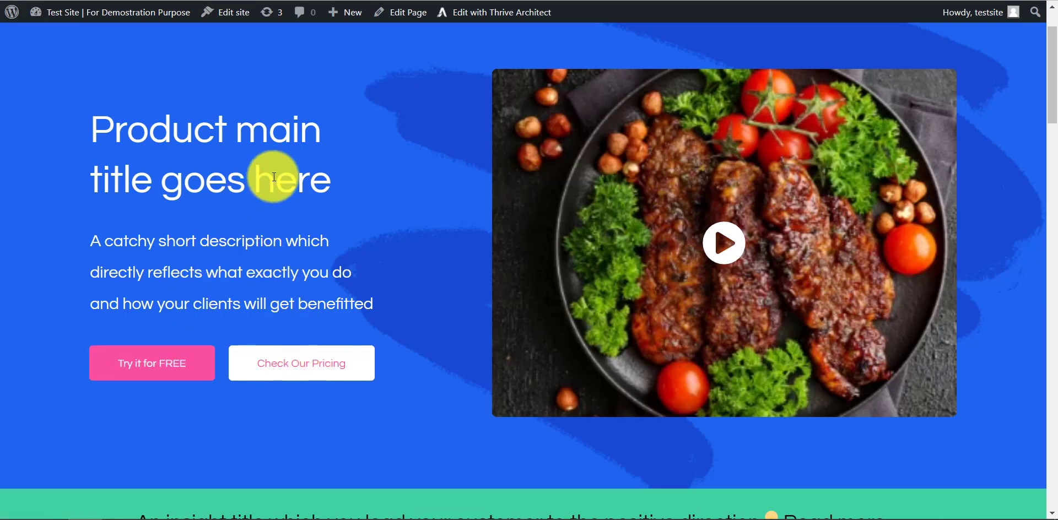
scroll(303, 189, "down", 1)
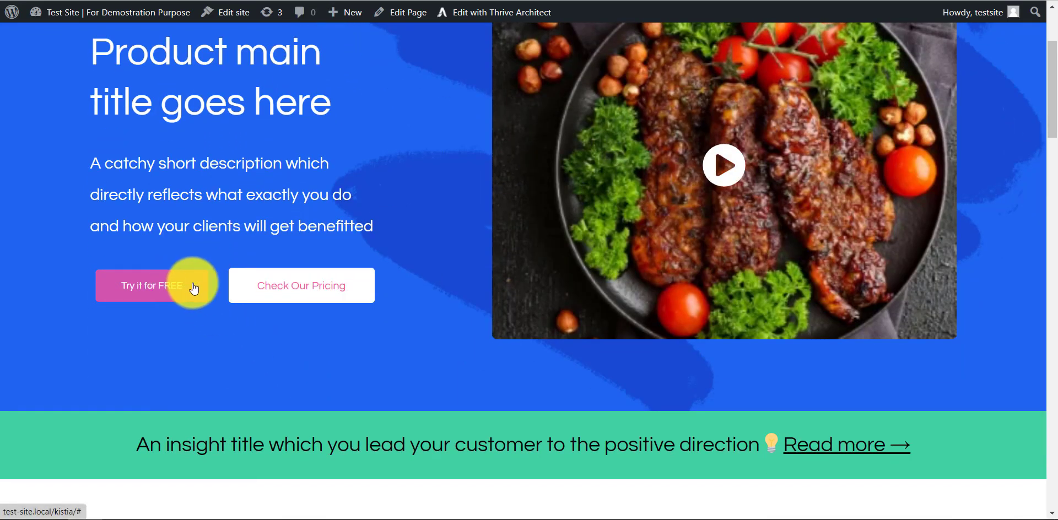
Step: Review the remaining live page sections, from the feature benefits down to the footer
scroll(397, 208, "down", 4)
scroll(583, 220, "down", 2)
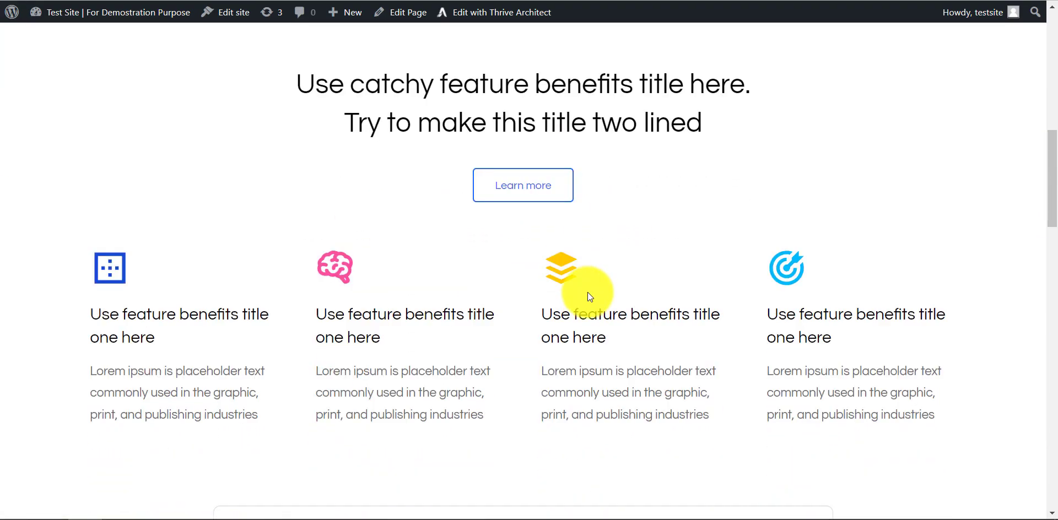
scroll(588, 294, "down", 10)
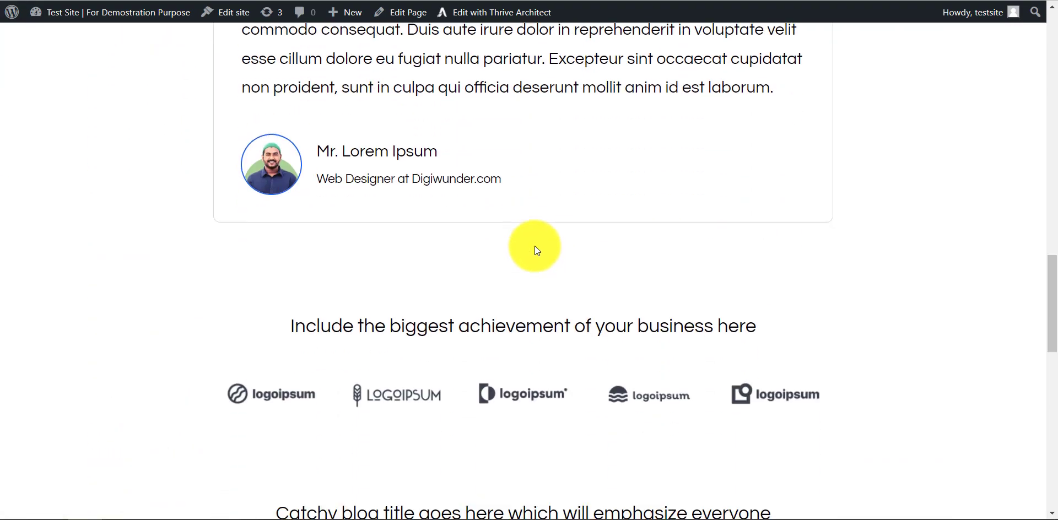
scroll(536, 247, "down", 12)
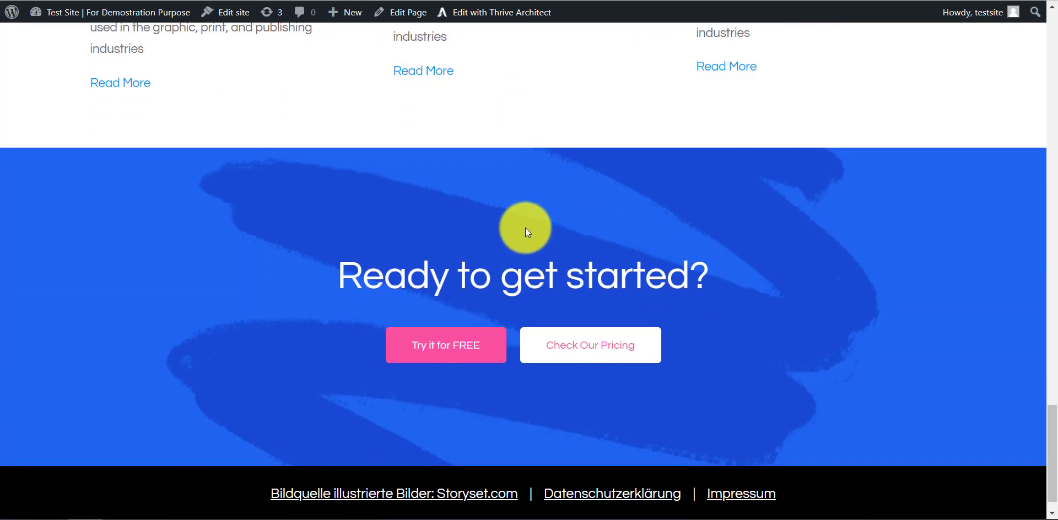
scroll(524, 264, "down", 1)
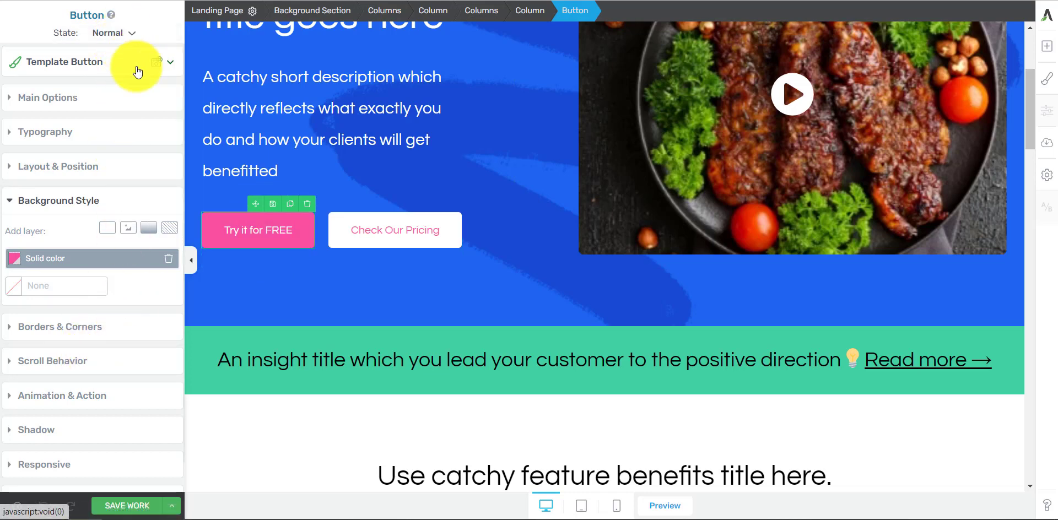
Step: Back in the editor, look over the landing page sections and save the work
scroll(590, 323, "down", 15)
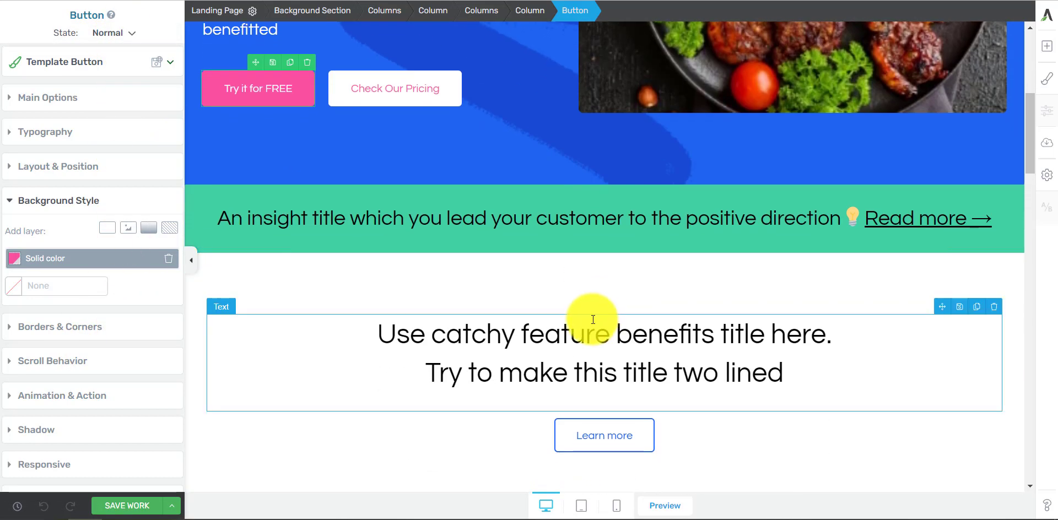
scroll(591, 328, "down", 7)
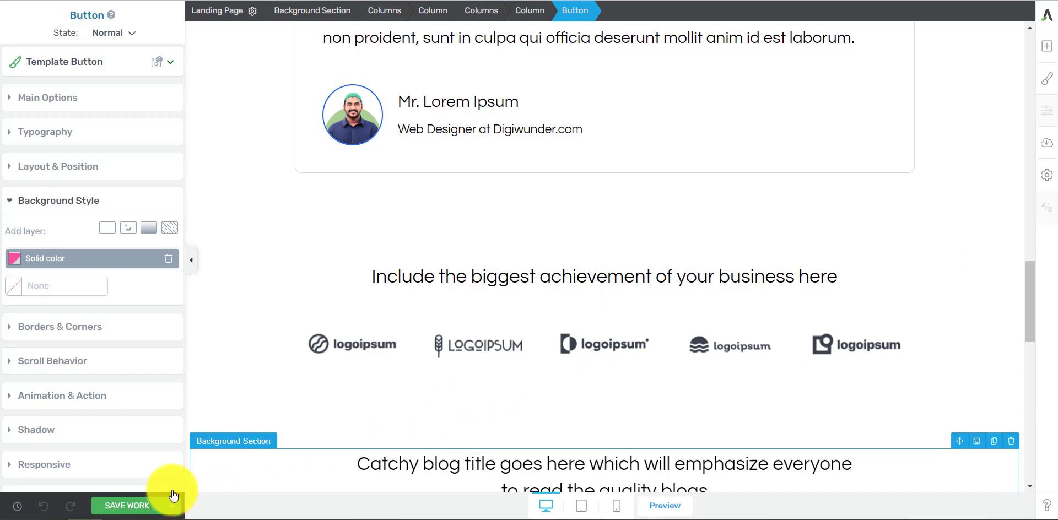
left_click(135, 506)
mouse_move(261, 517)
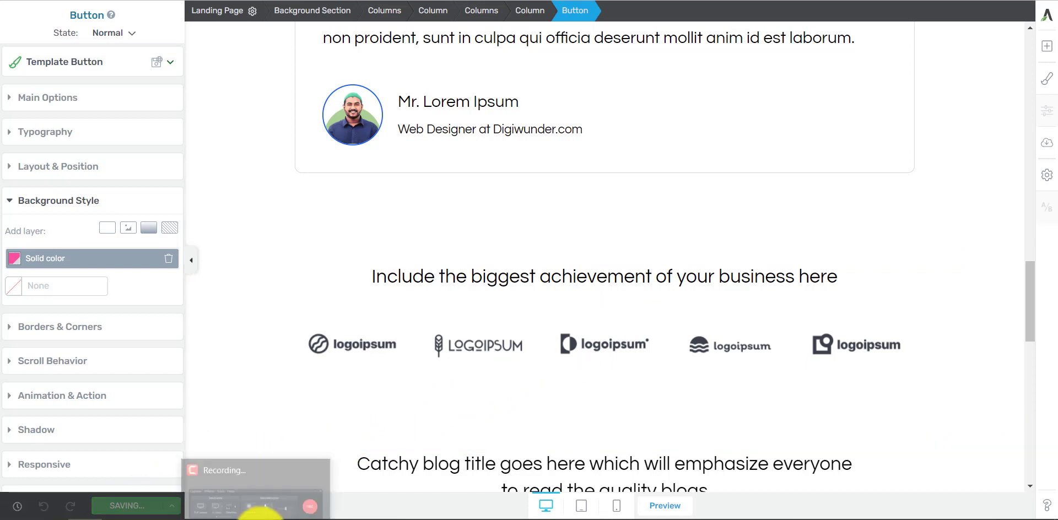